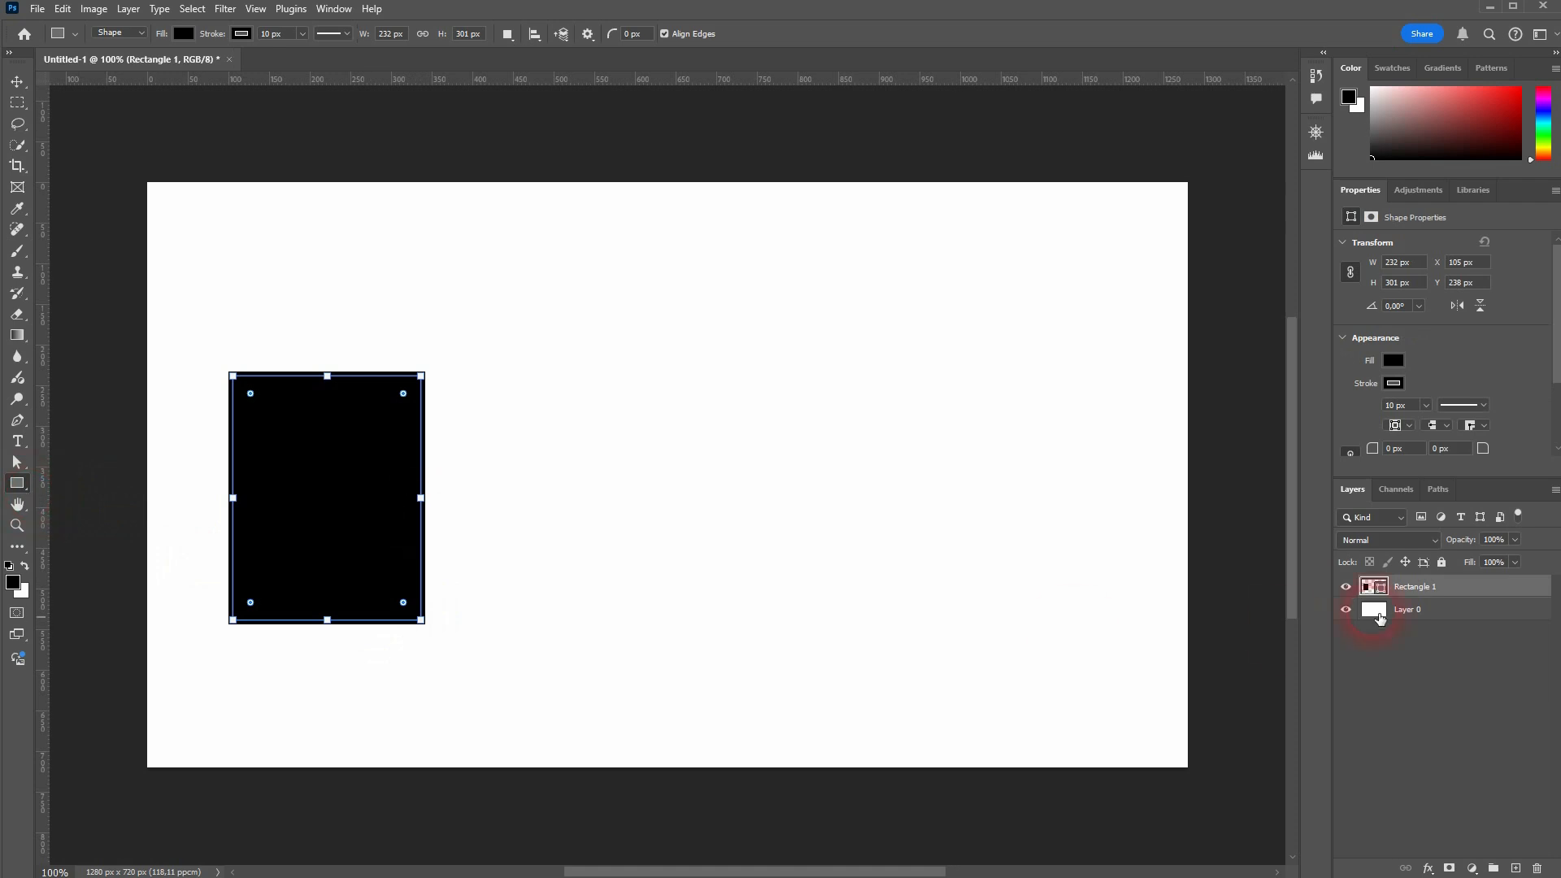
Draw a black ellipse about 438 by 269 px on the canvas's blank area beside the rectangle, layered directly above Layer 0.
left_click(1441, 615)
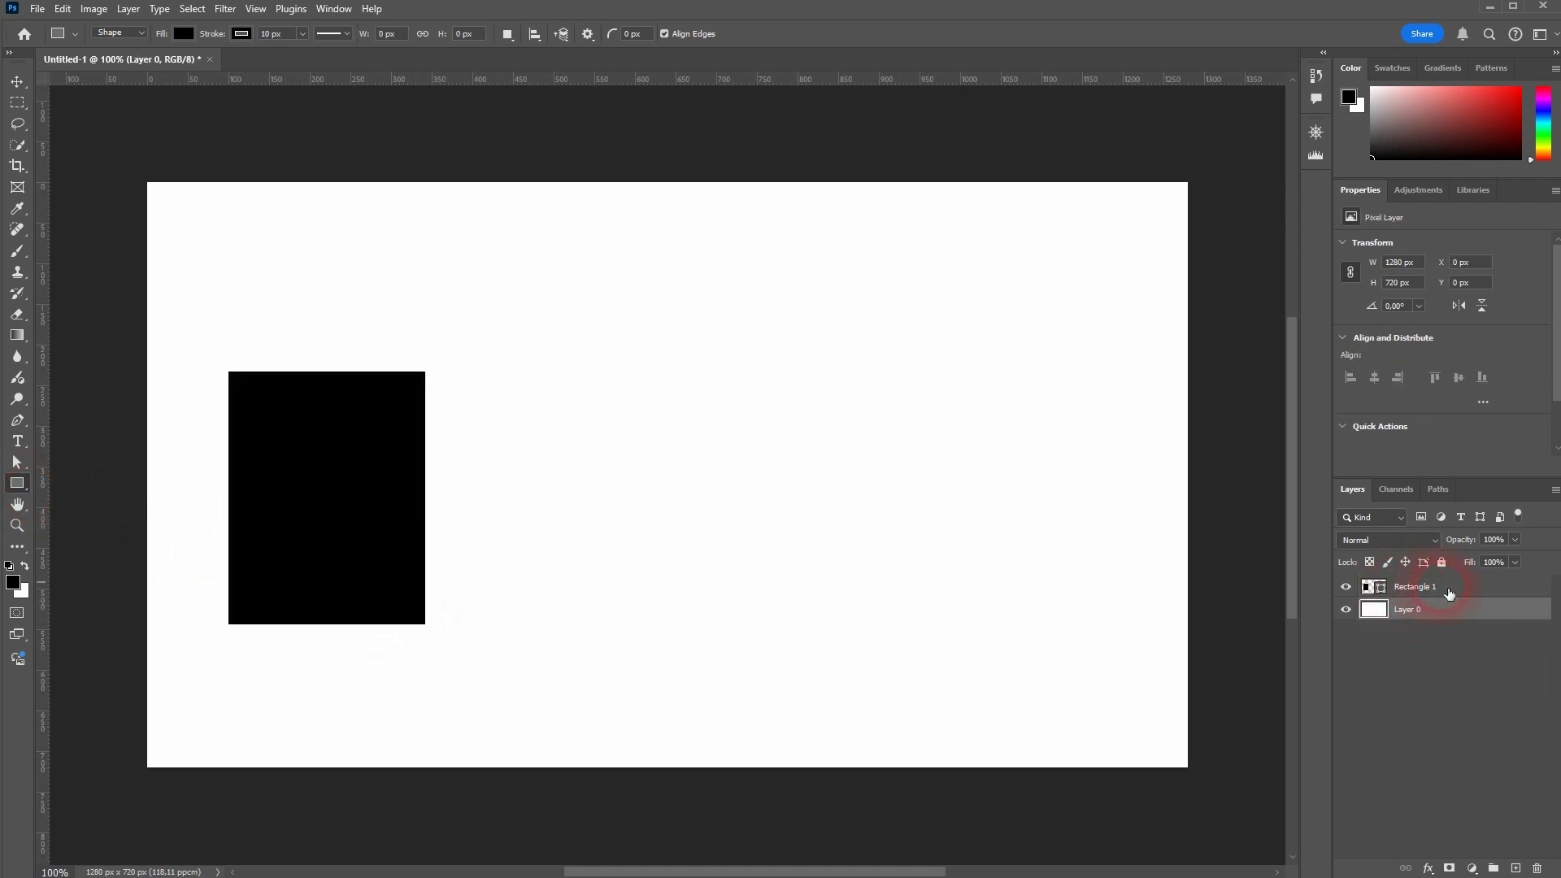
right_click(17, 486)
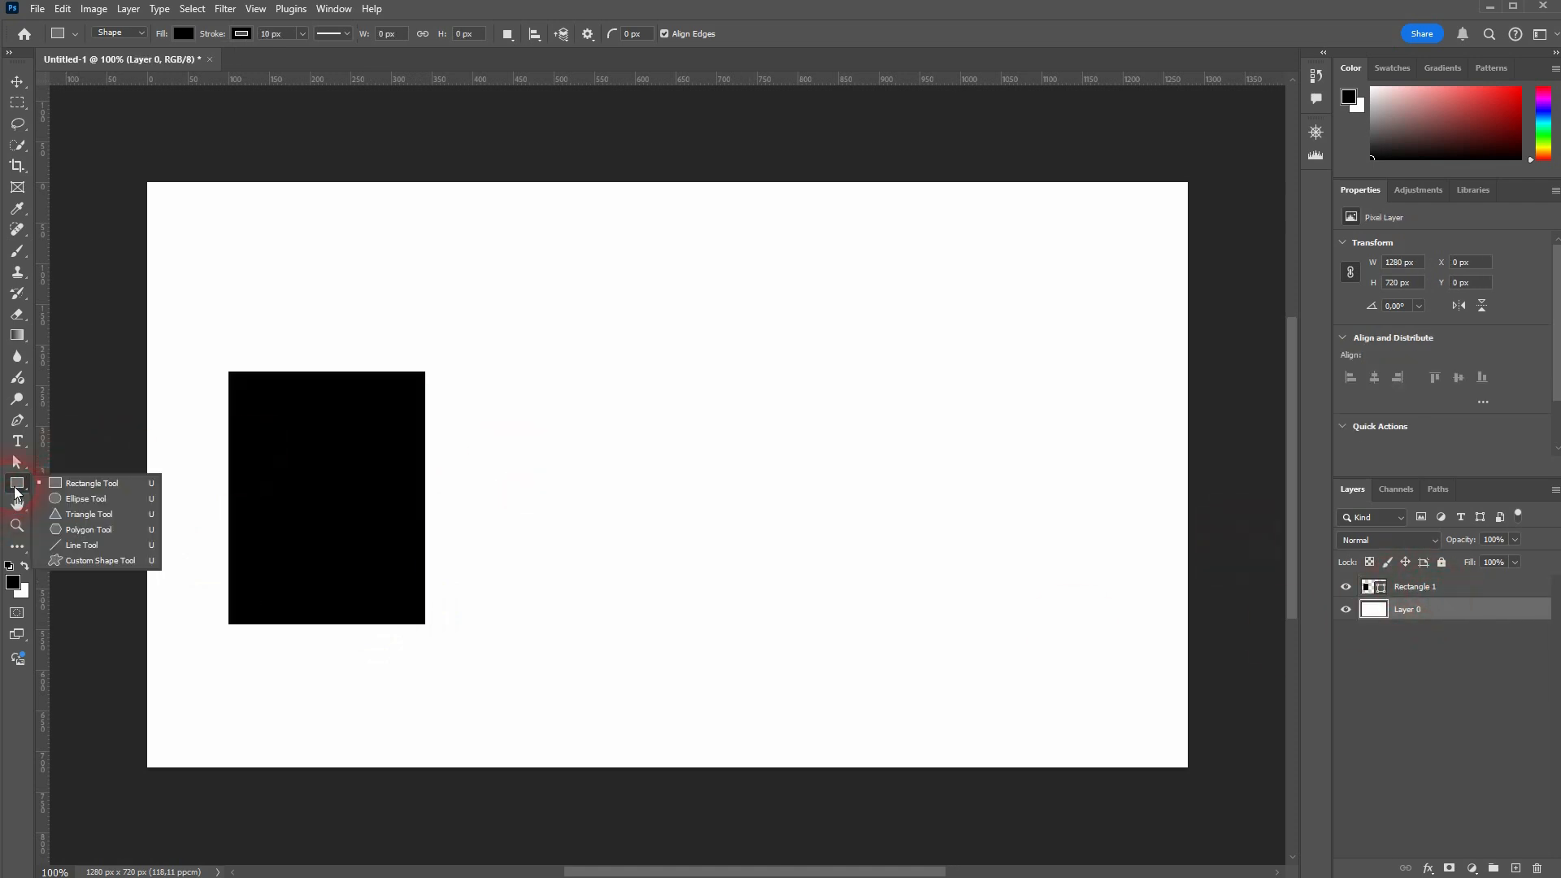
left_click(81, 499)
left_click_drag(735, 369, 1098, 596)
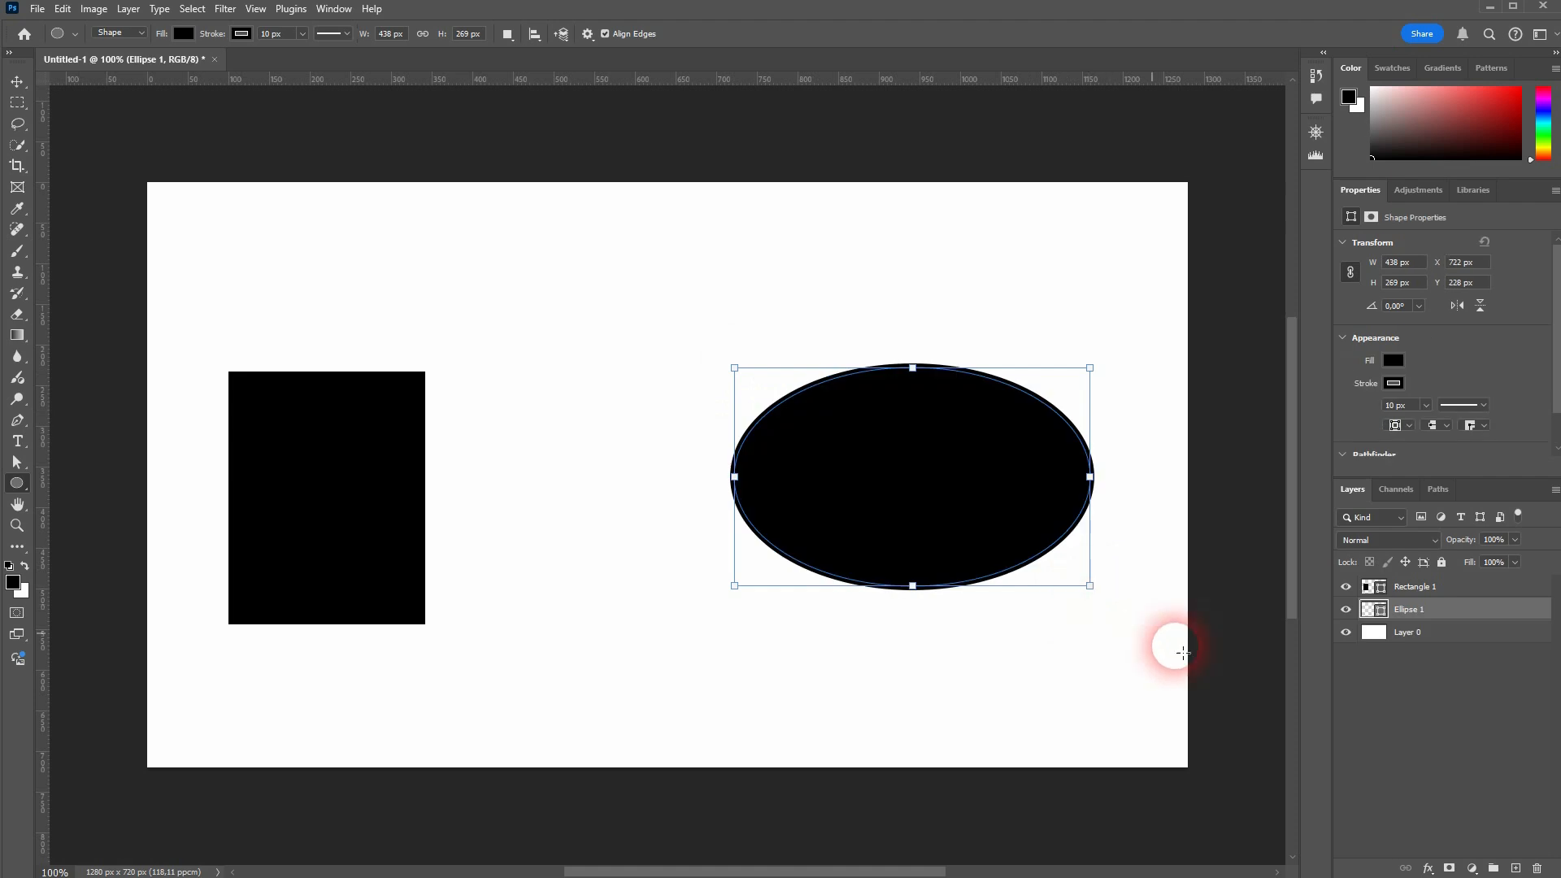
left_click(1441, 634)
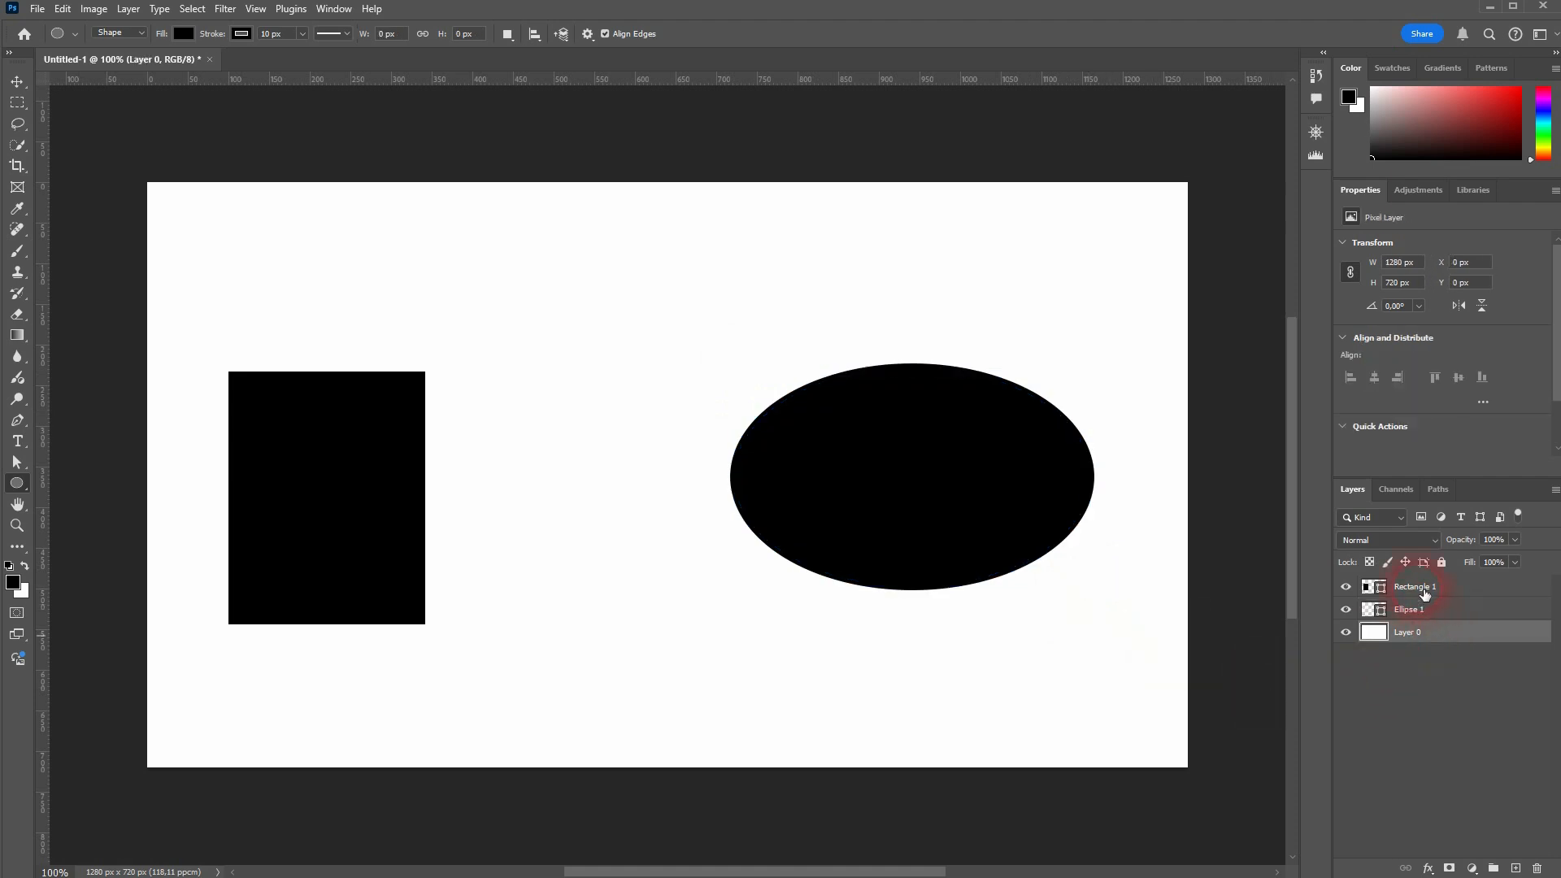
left_click(1429, 589)
left_click(1435, 603)
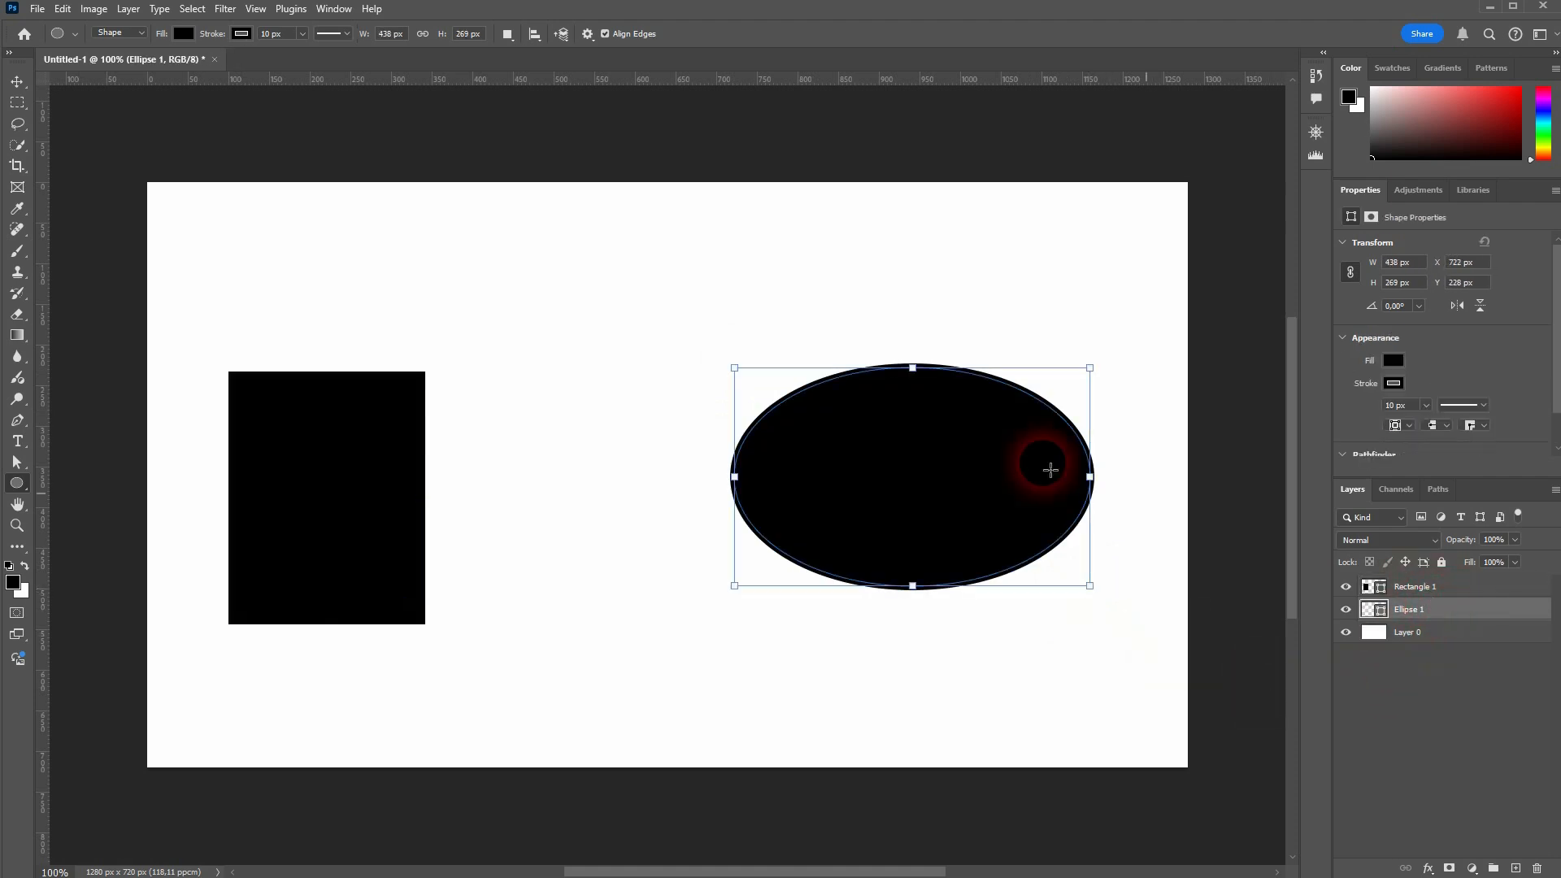
Open the blending options of the Rectangle 1 layer and move the dialog clear of the rectangle.
left_click(16, 82)
left_click(616, 551, "ctrl")
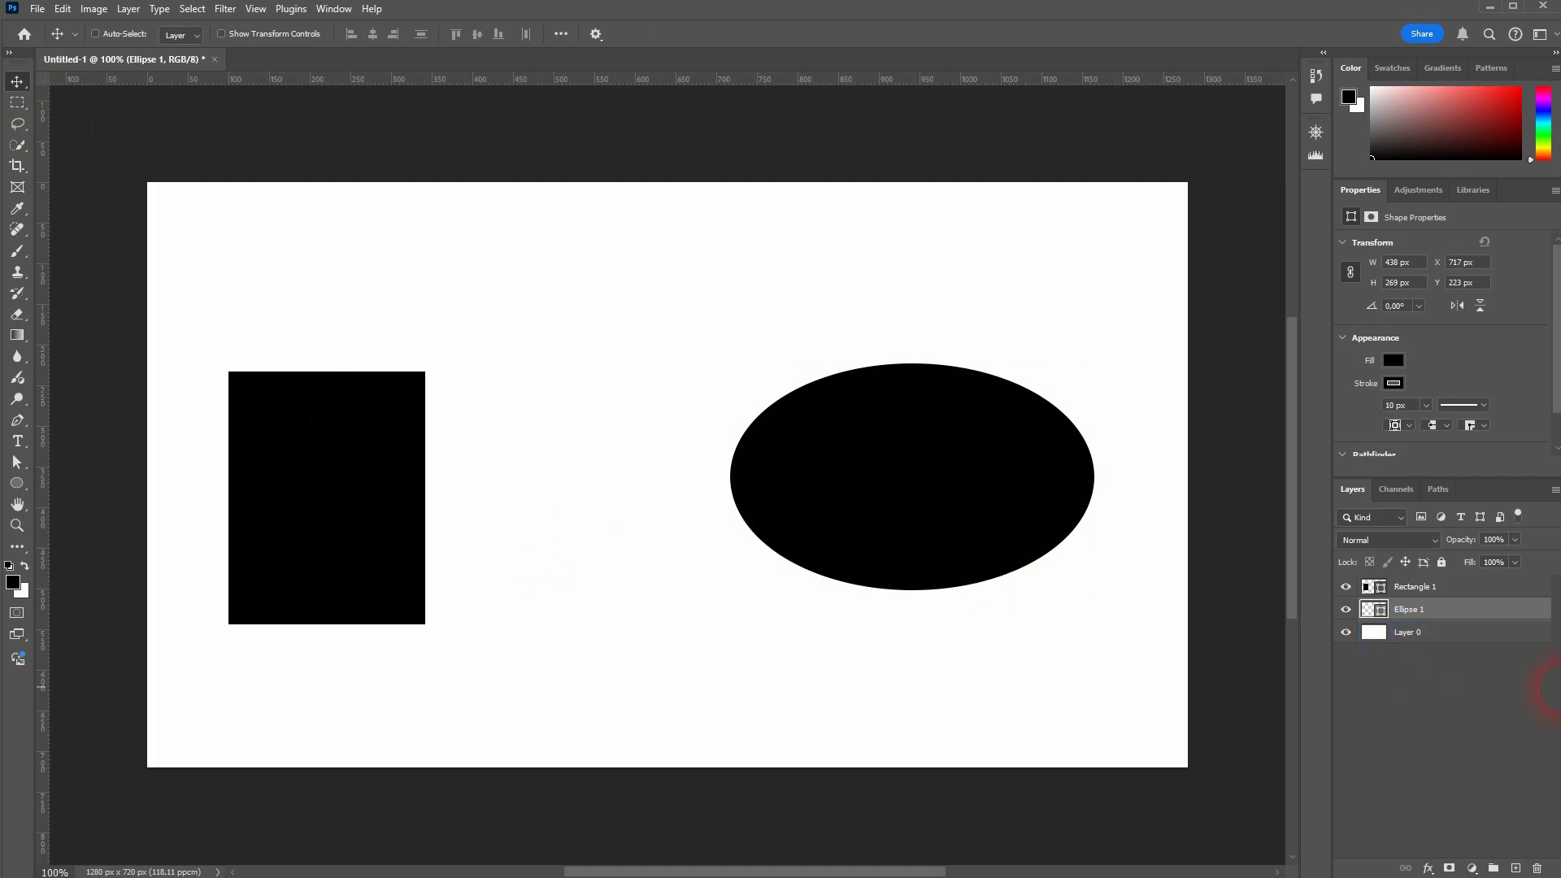
left_click(1421, 588)
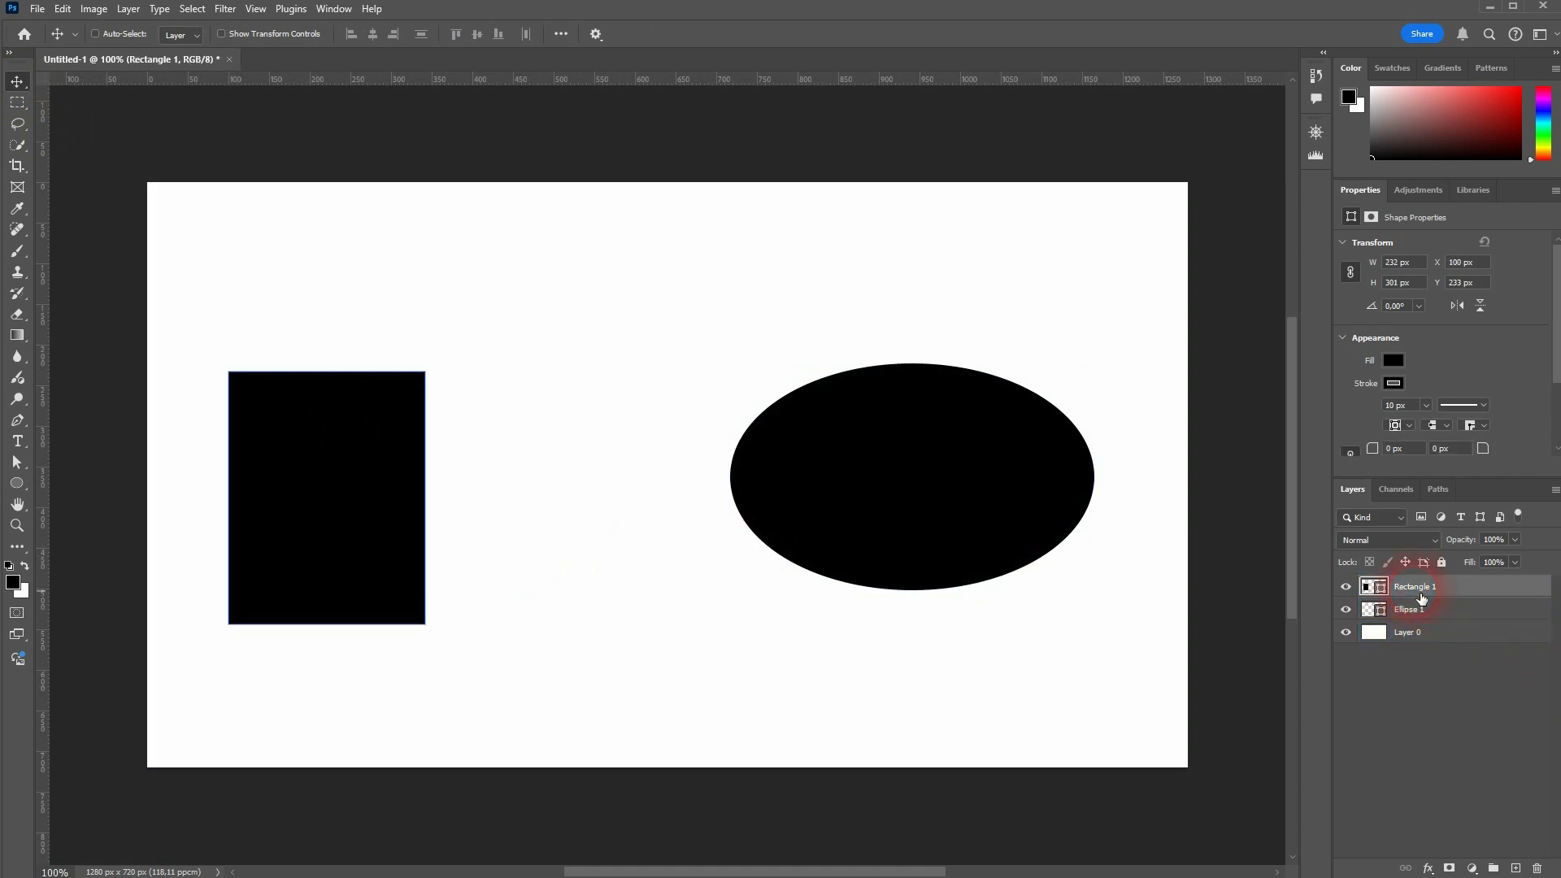
right_click(1419, 596)
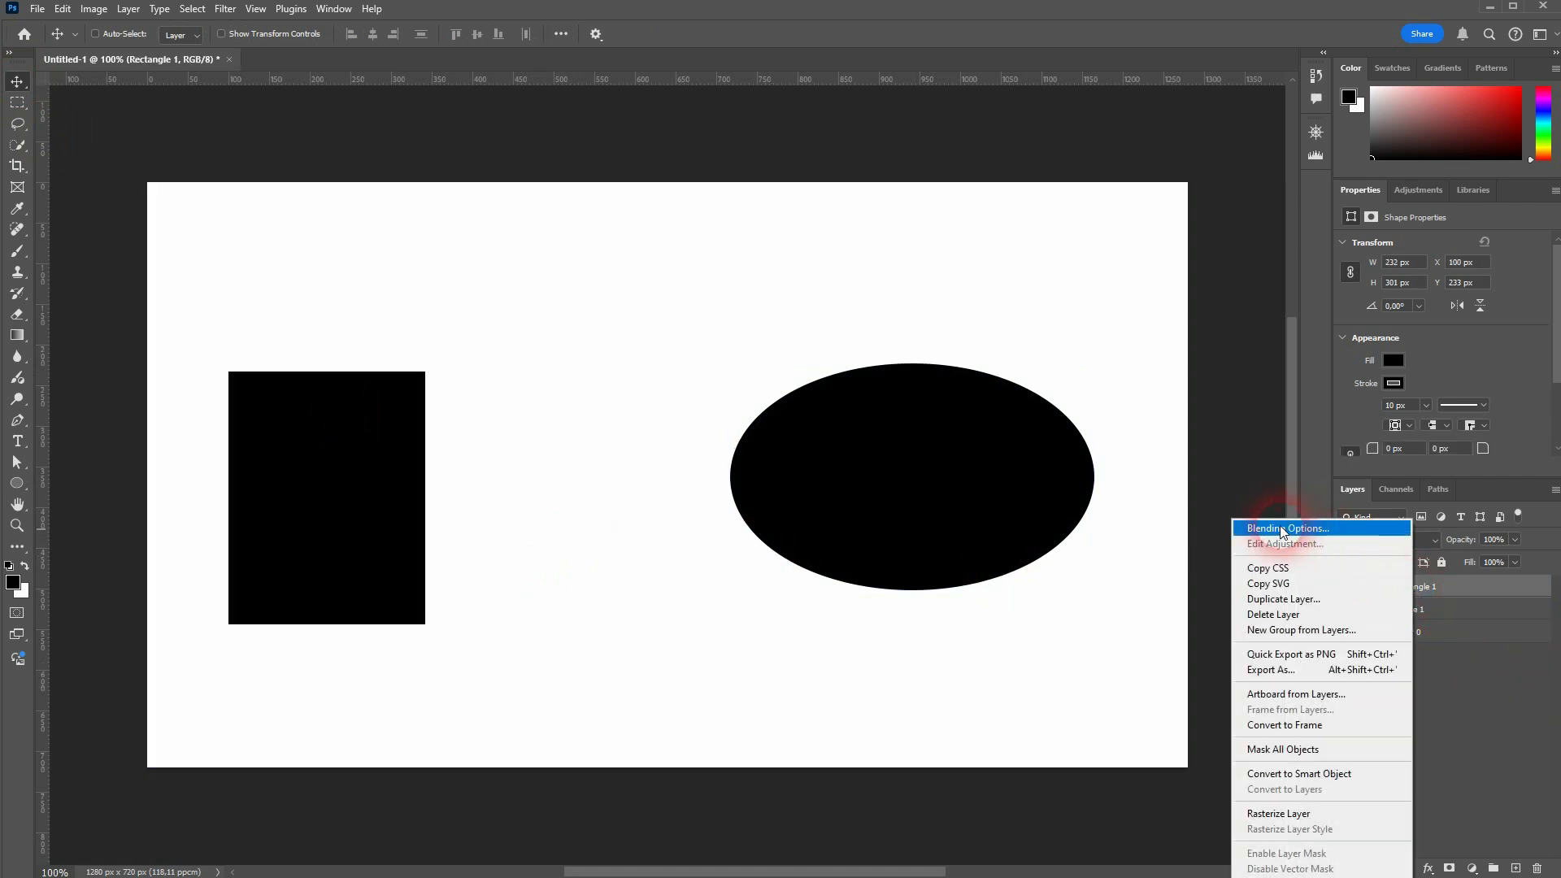
left_click(1351, 528)
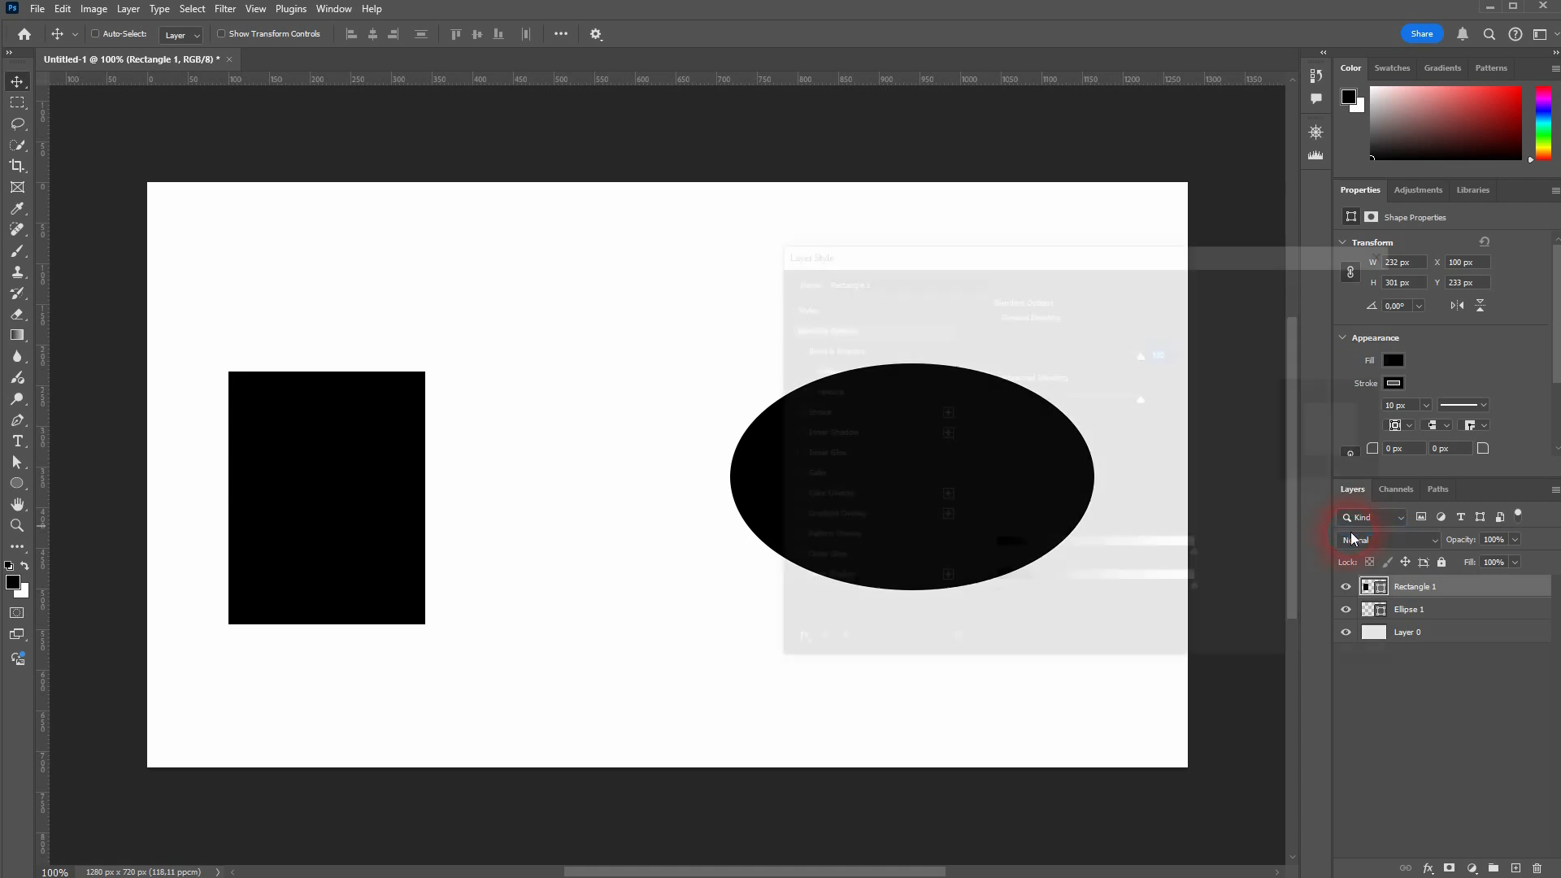
left_click(968, 257)
left_click_drag(978, 262, 833, 275)
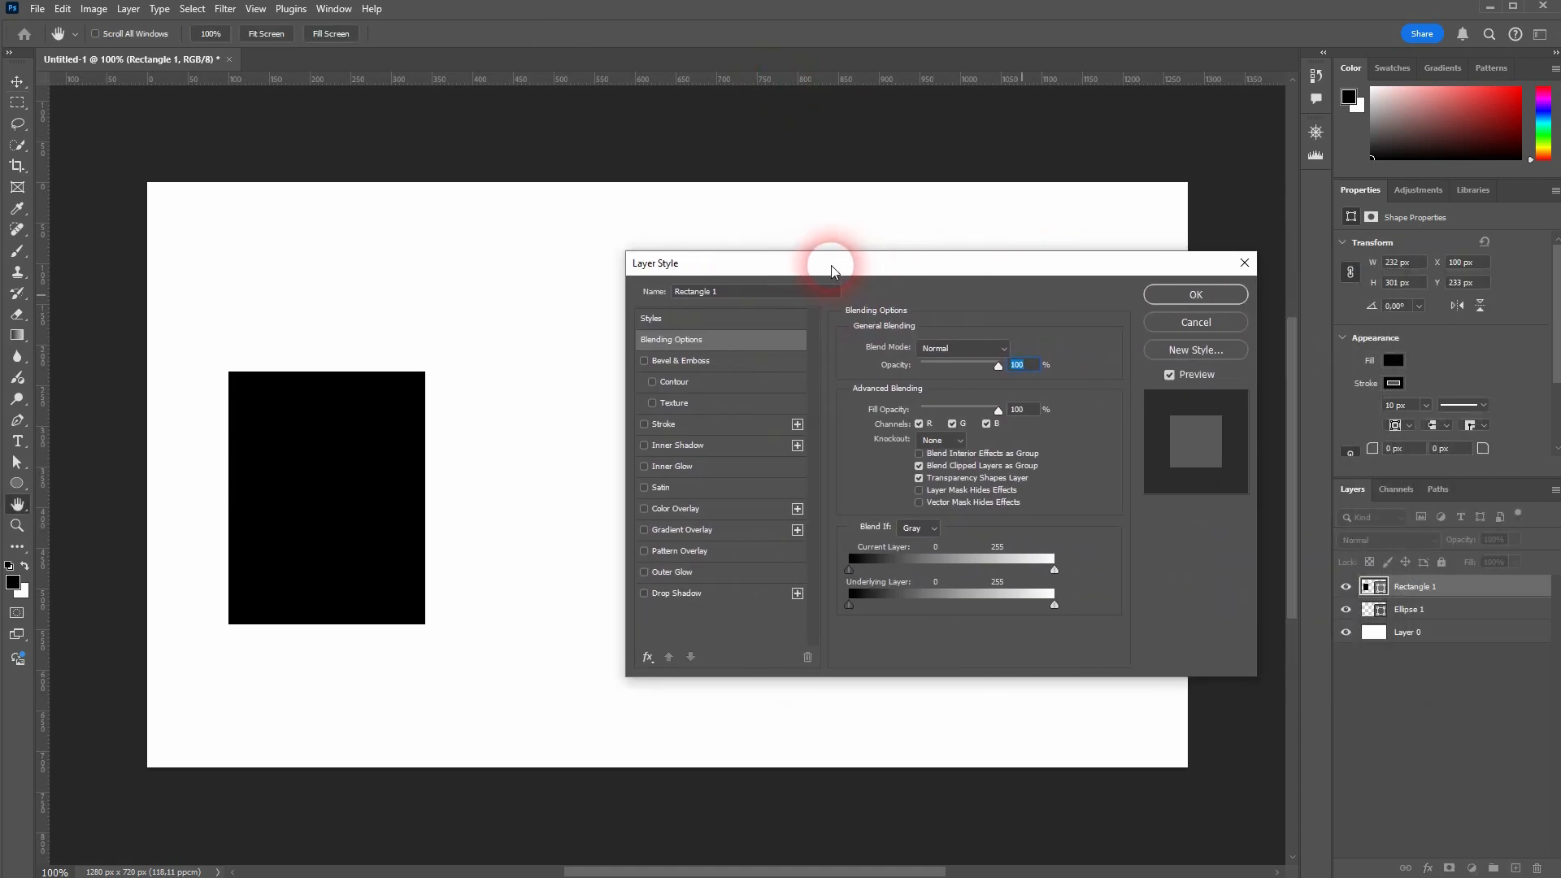
left_click_drag(726, 262, 1027, 277)
left_click(838, 426)
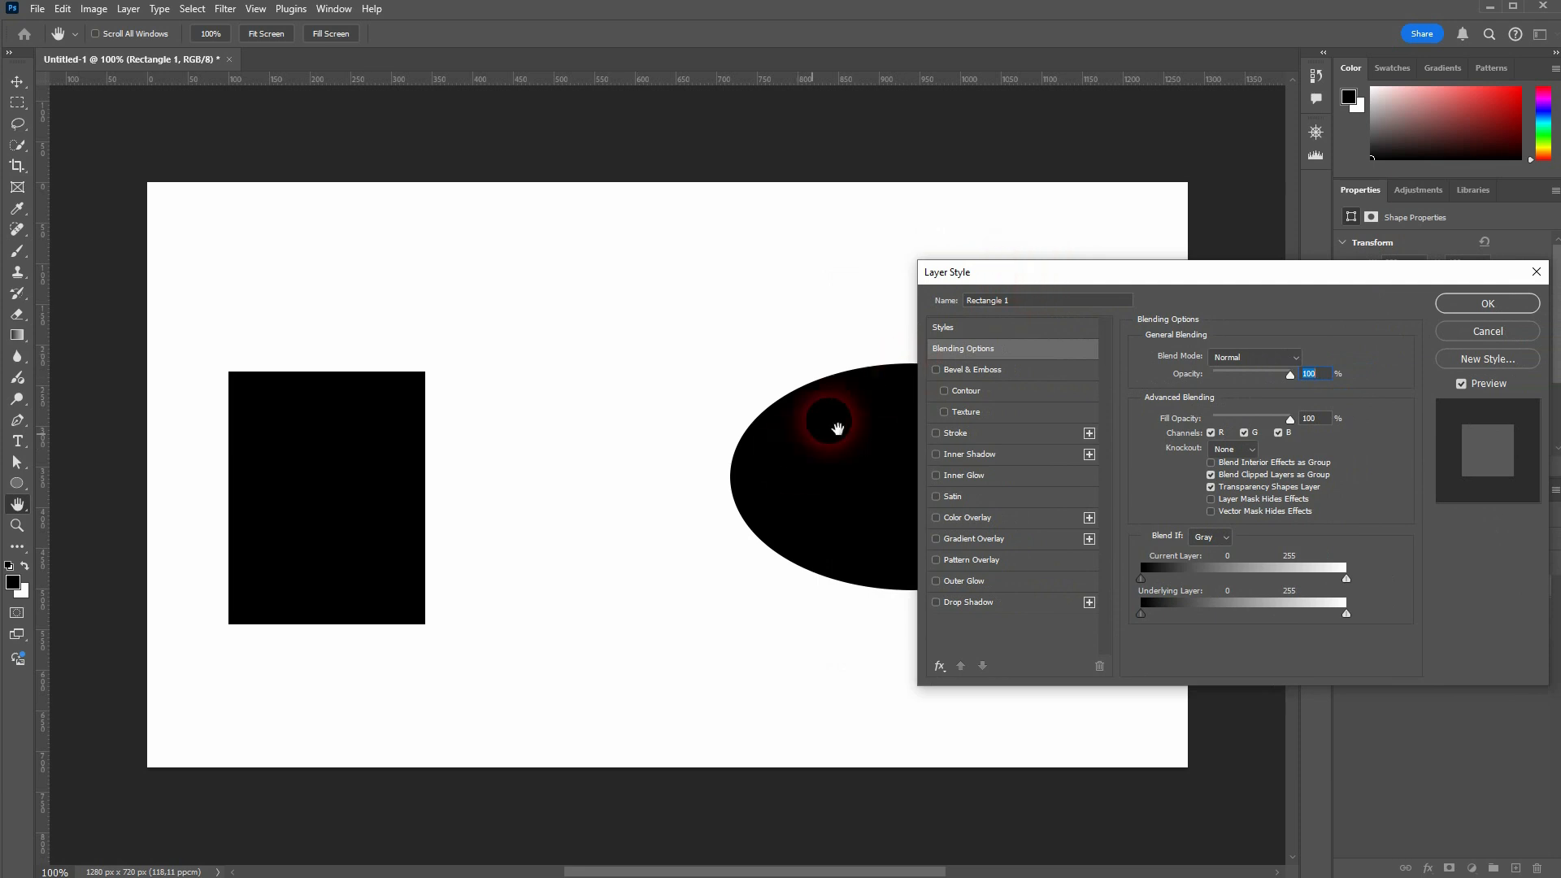
Apply a linear purple-to-red Gradient Overlay to the rectangle and toggle the effect's visibility off and back on.
left_click(936, 540)
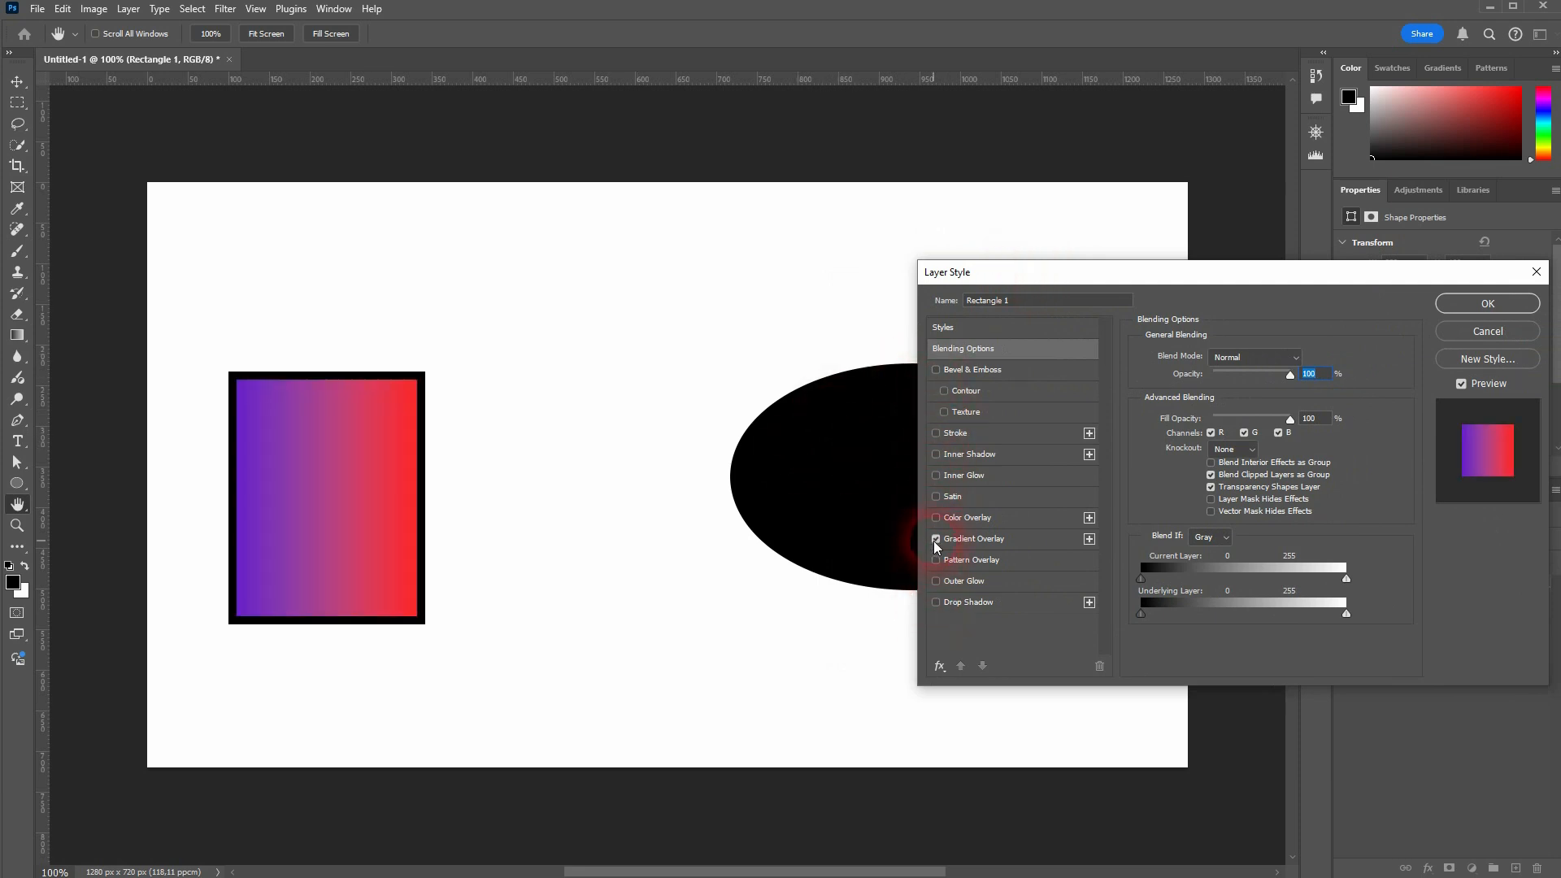
left_click(708, 576)
left_click(1088, 603)
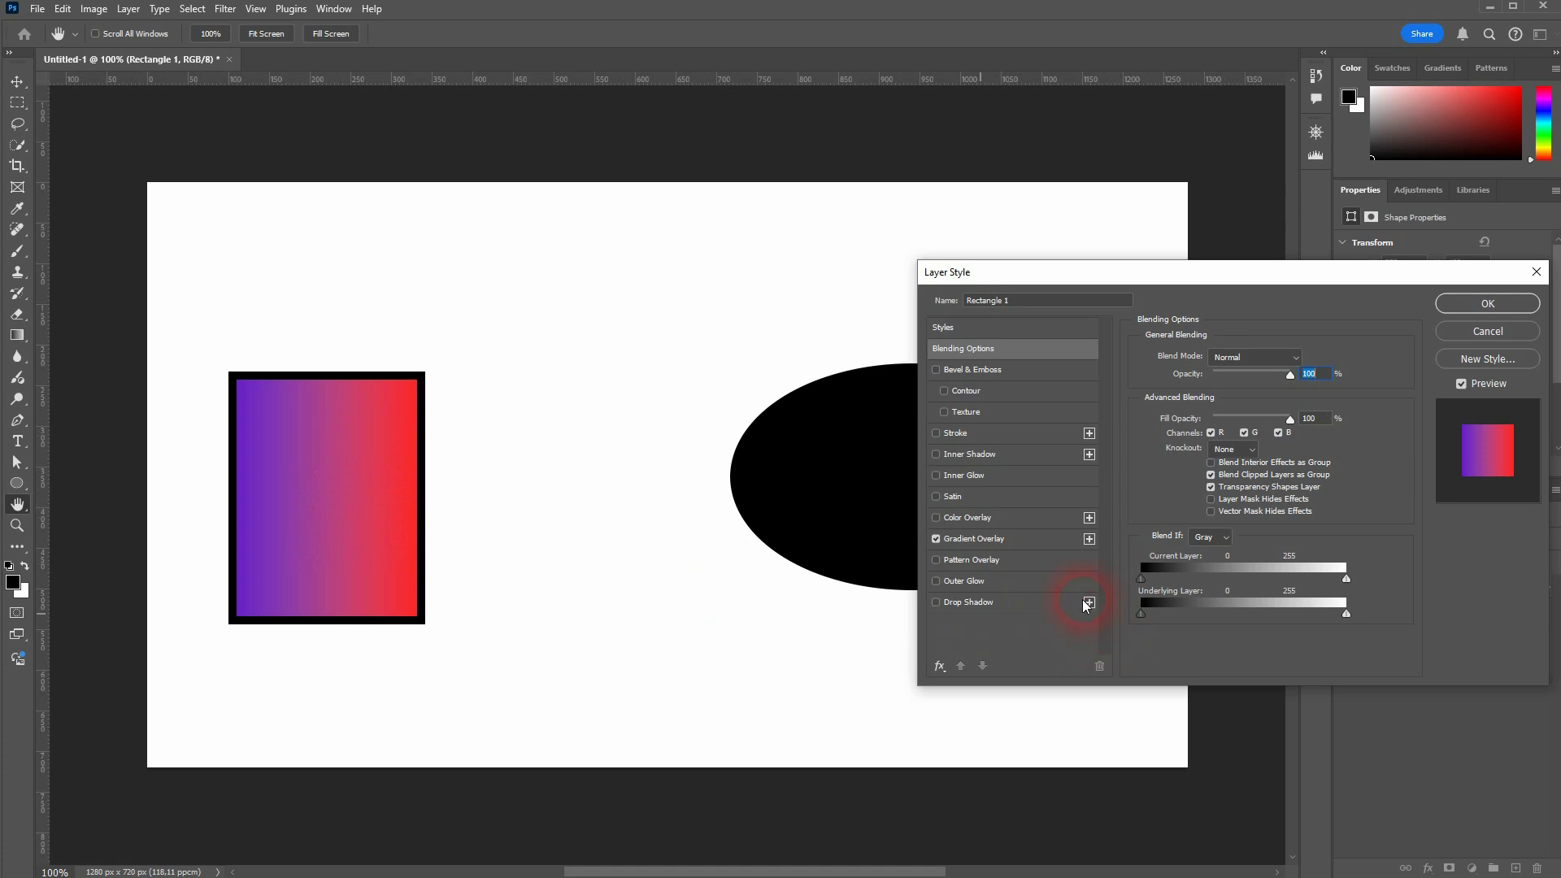
left_click(997, 540)
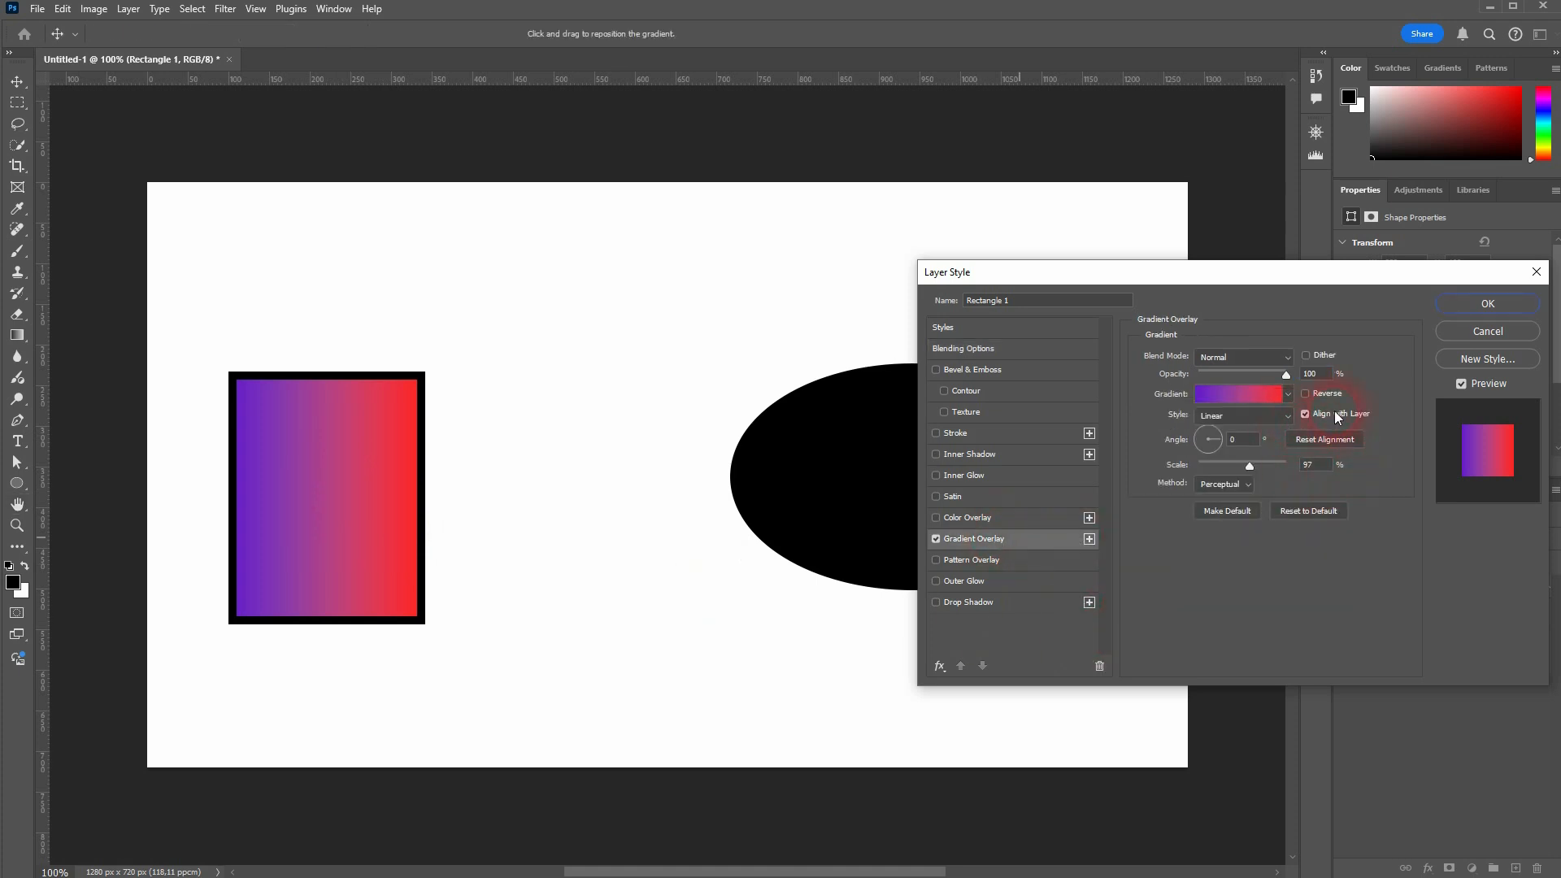
left_click(1486, 303)
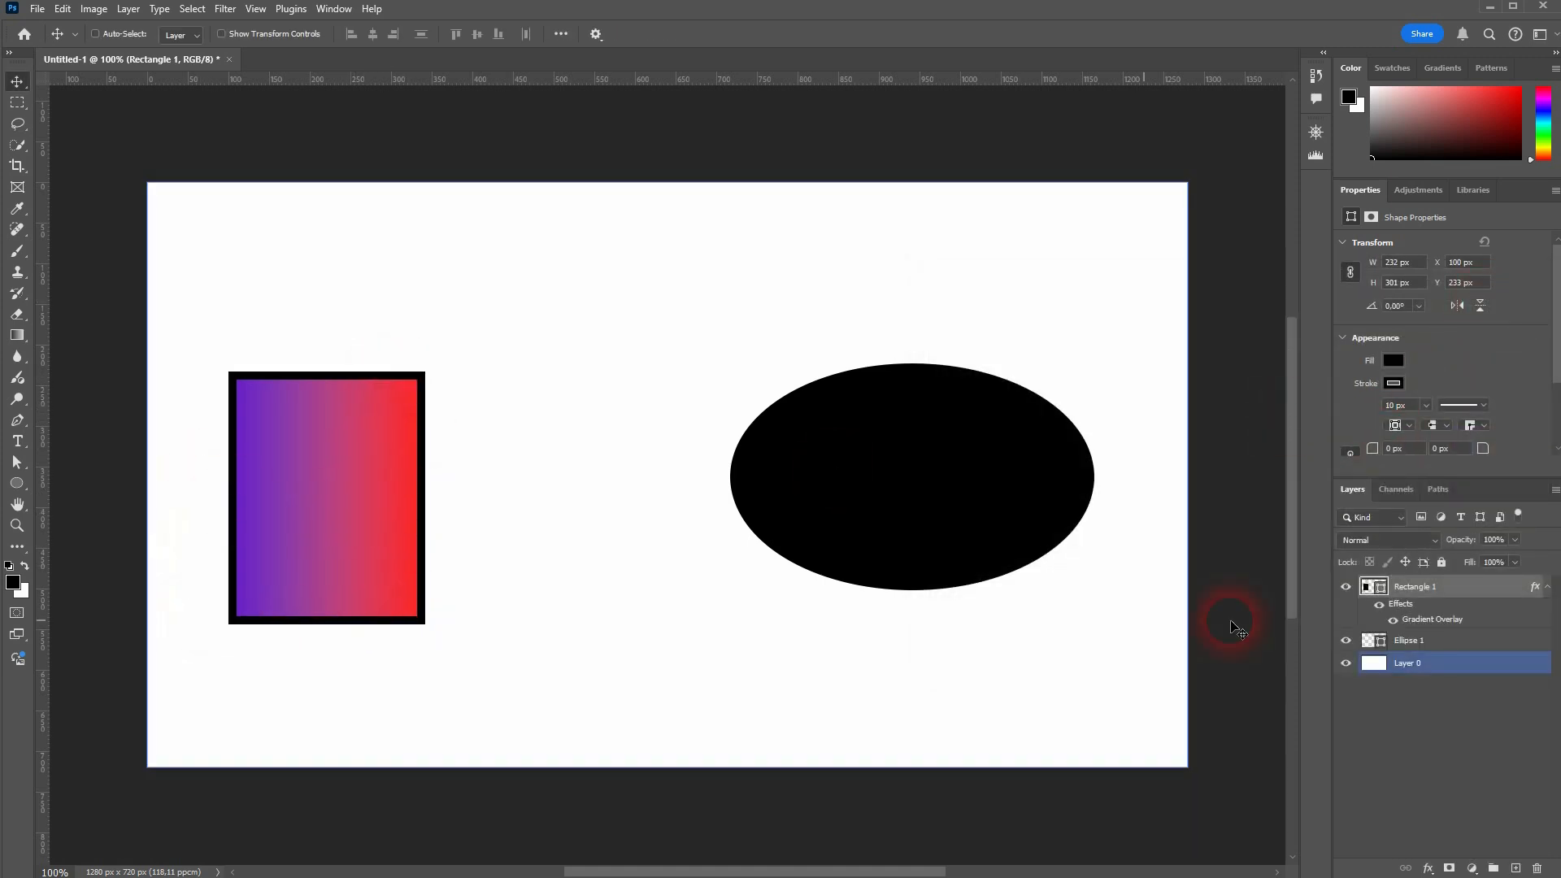
left_click(1395, 622)
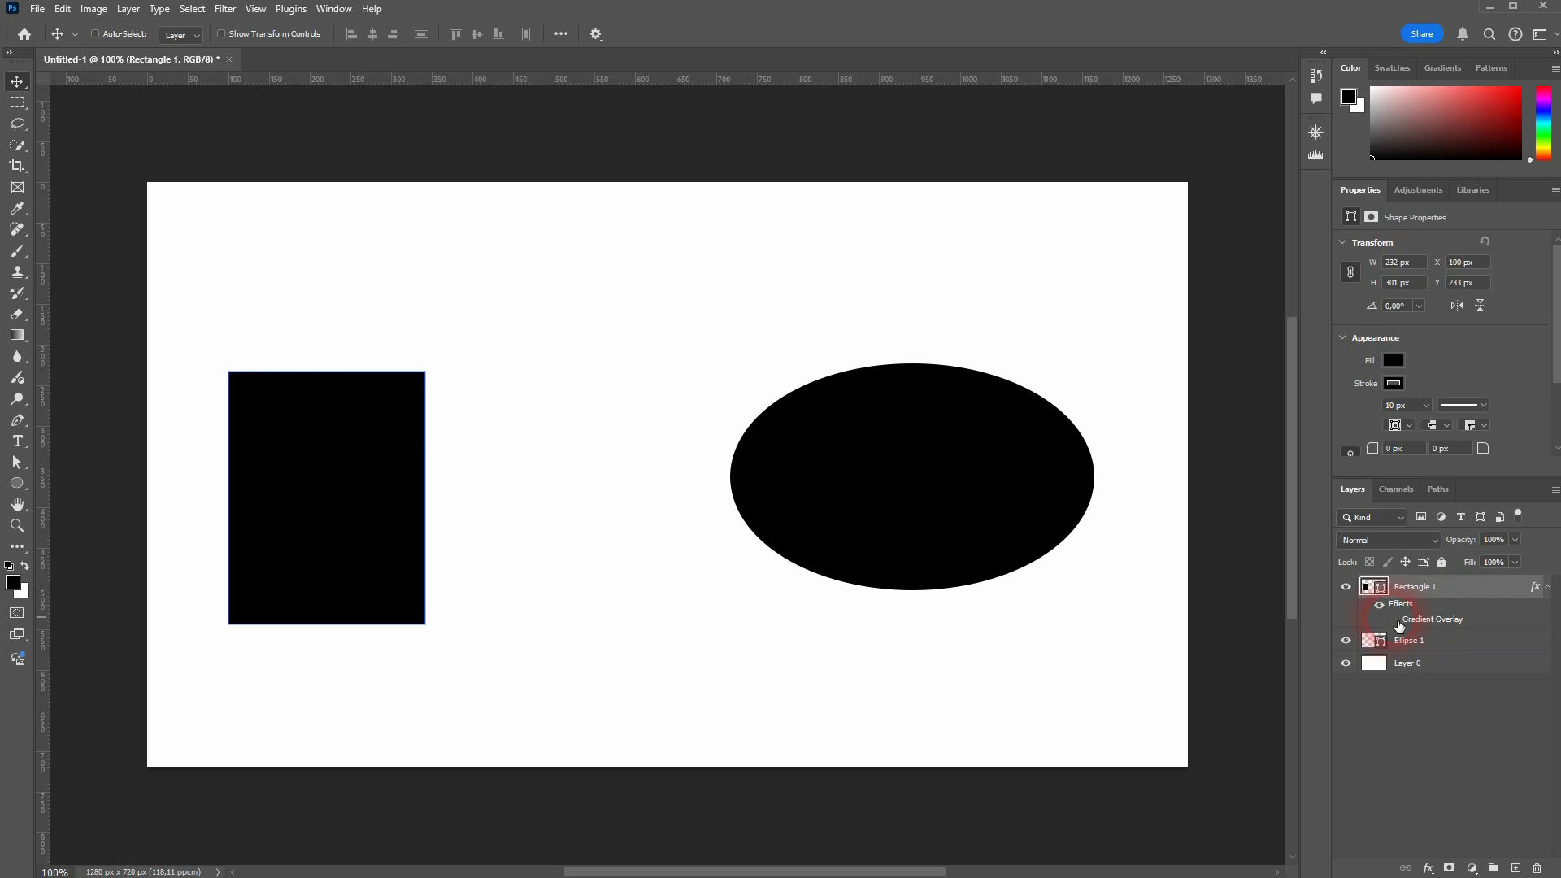
left_click(1395, 621)
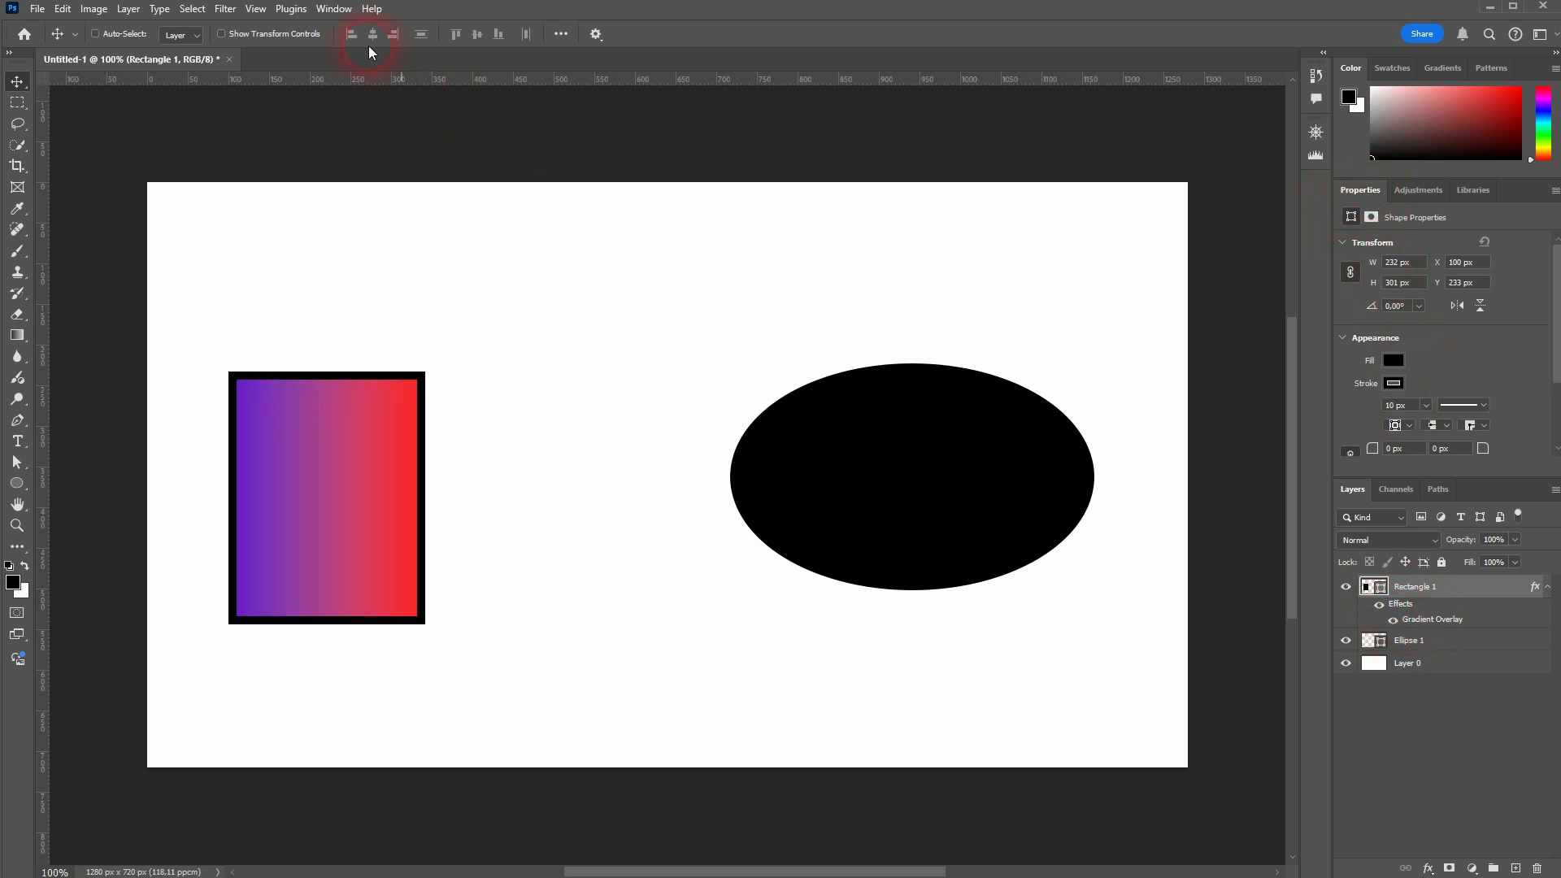
Remove the rectangle's stroke by setting its stroke colour to none.
left_click(333, 8)
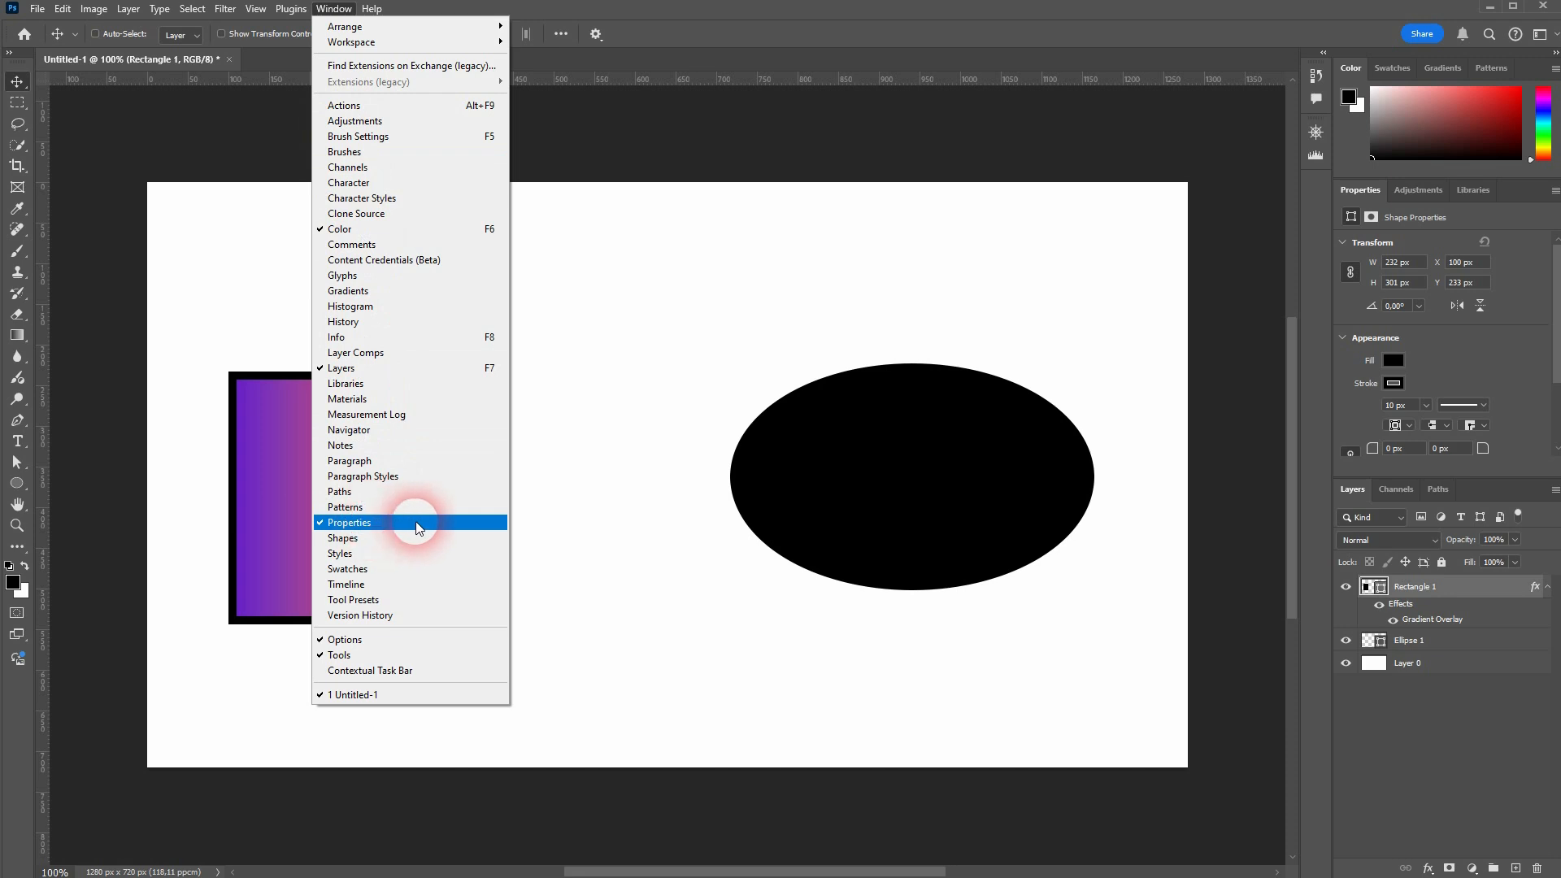
left_click(1498, 373)
left_click(1398, 382)
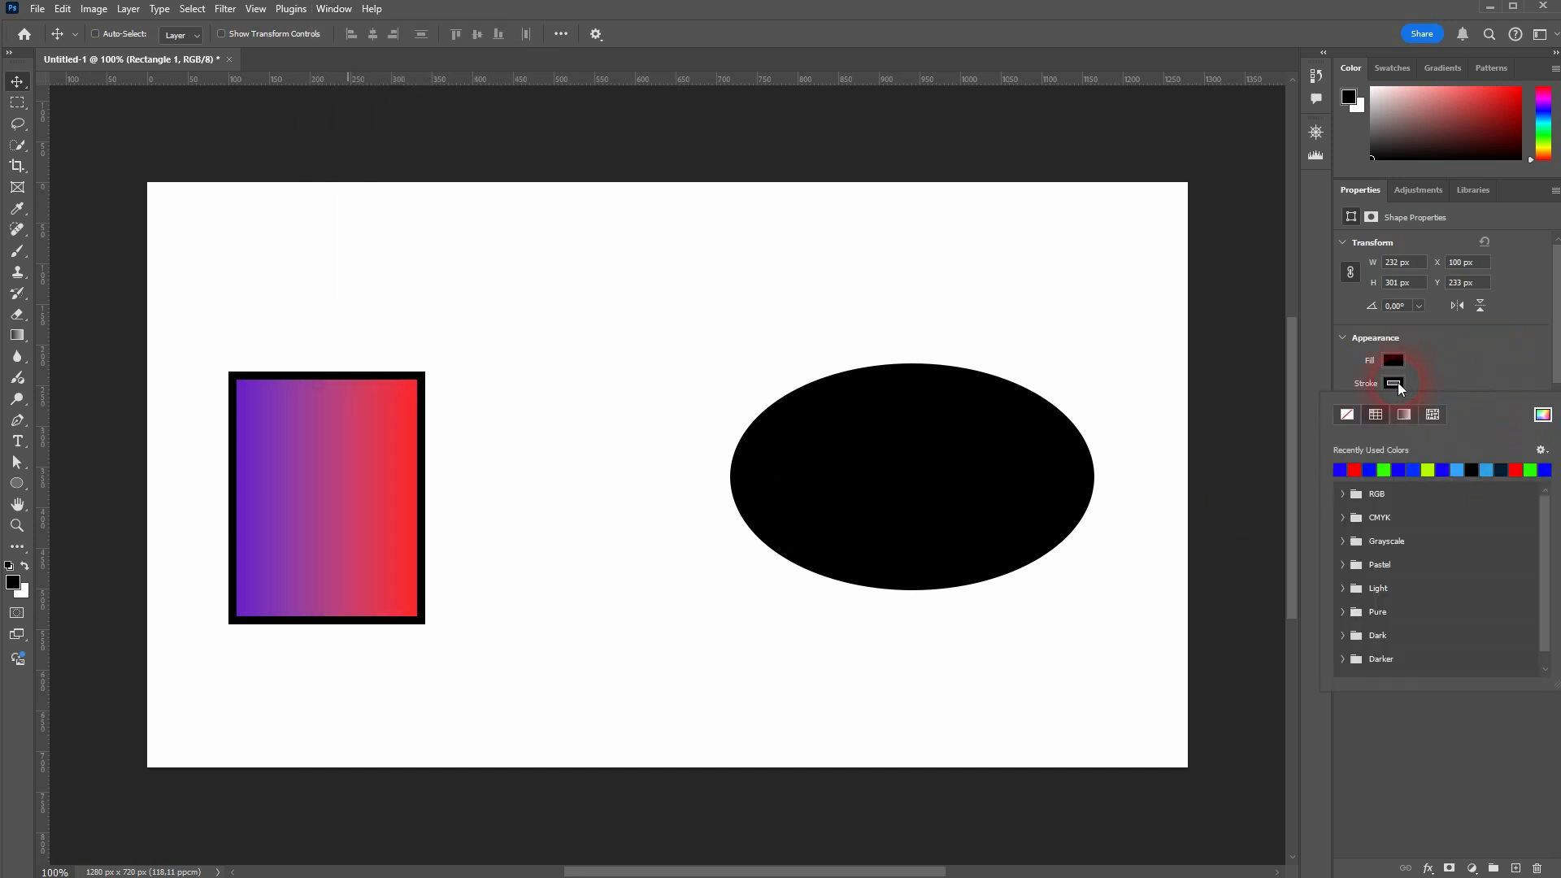
left_click(1346, 416)
left_click(1469, 376)
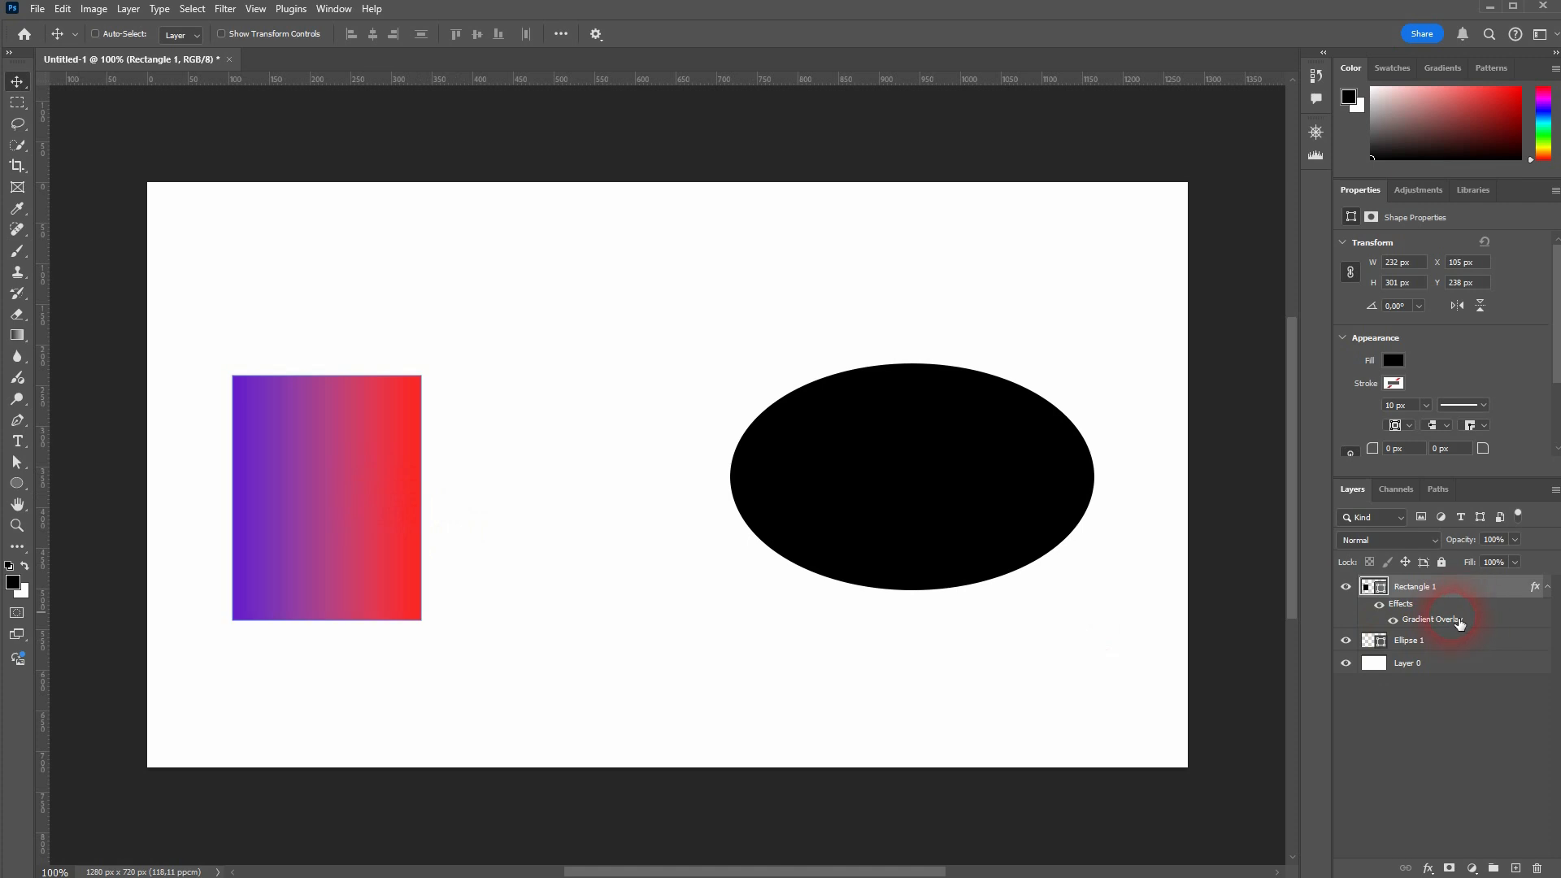
Reopen the rectangle's Gradient Overlay settings, try an opacity of 0%, and restore it to 100%.
double_click(1433, 619)
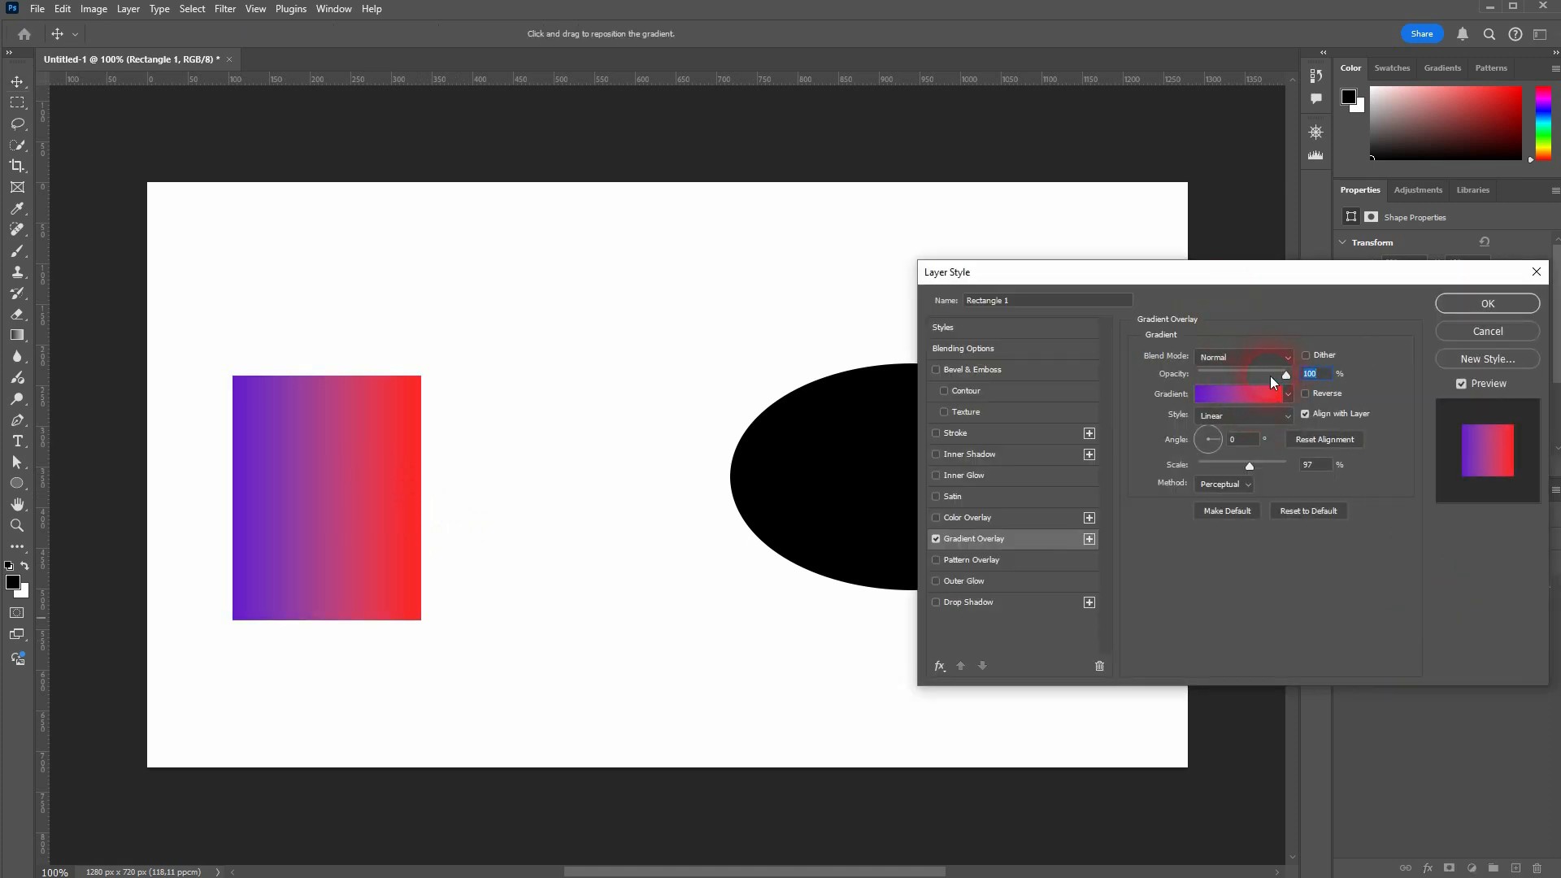
left_click_drag(1271, 377, 1196, 372)
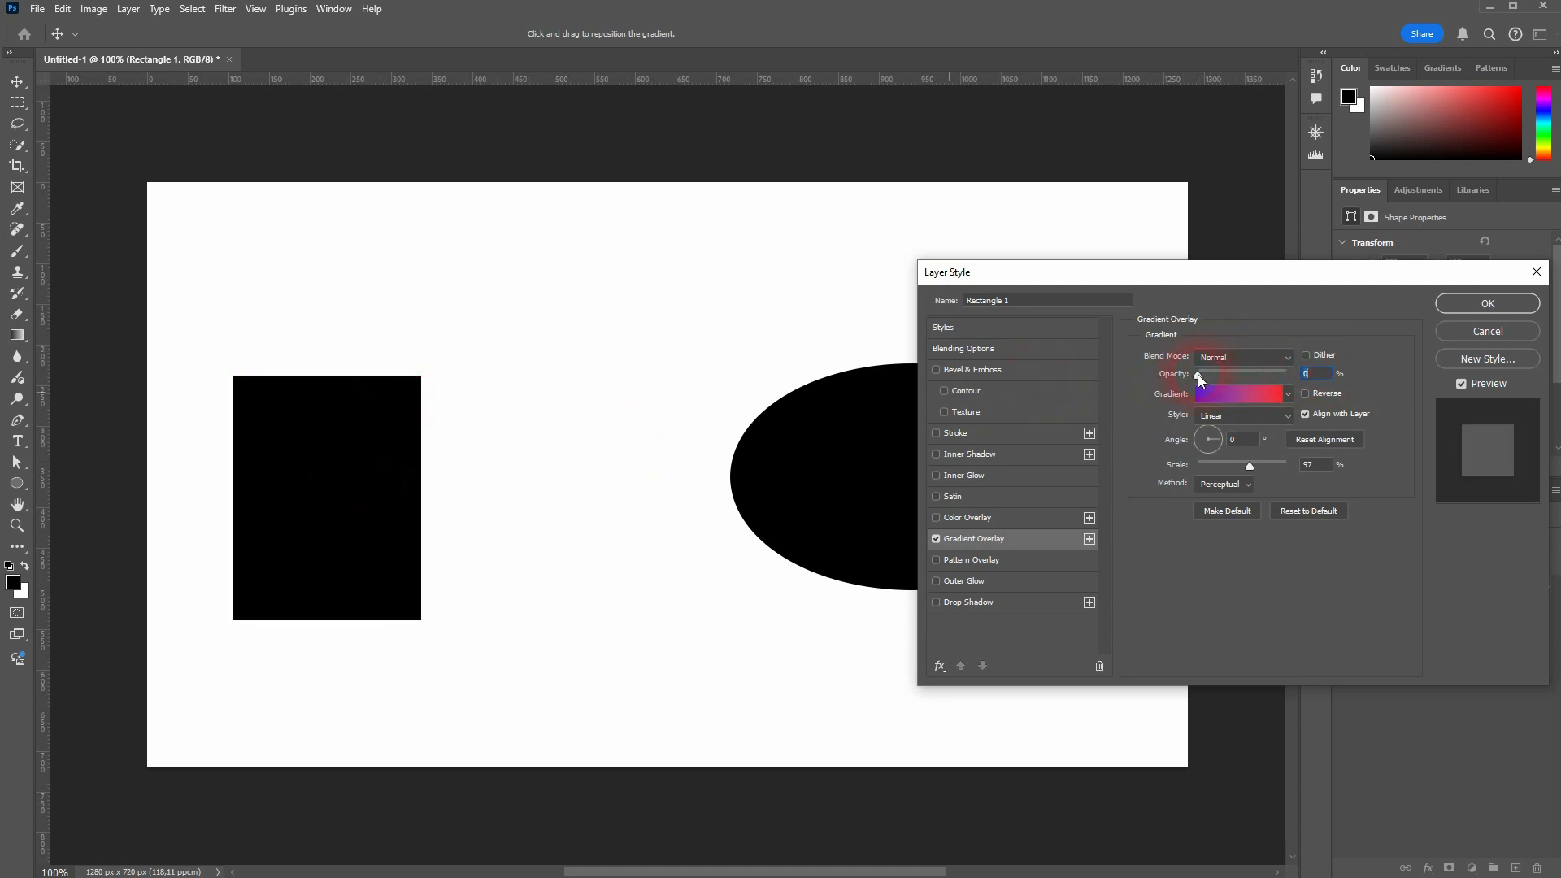
left_click_drag(1199, 374, 1342, 382)
Try the black-to-white preset from Basics and the light blue, purple-to-blue and teal-to-purple presets from Blues on the rectangle's gradient.
left_click(1288, 394)
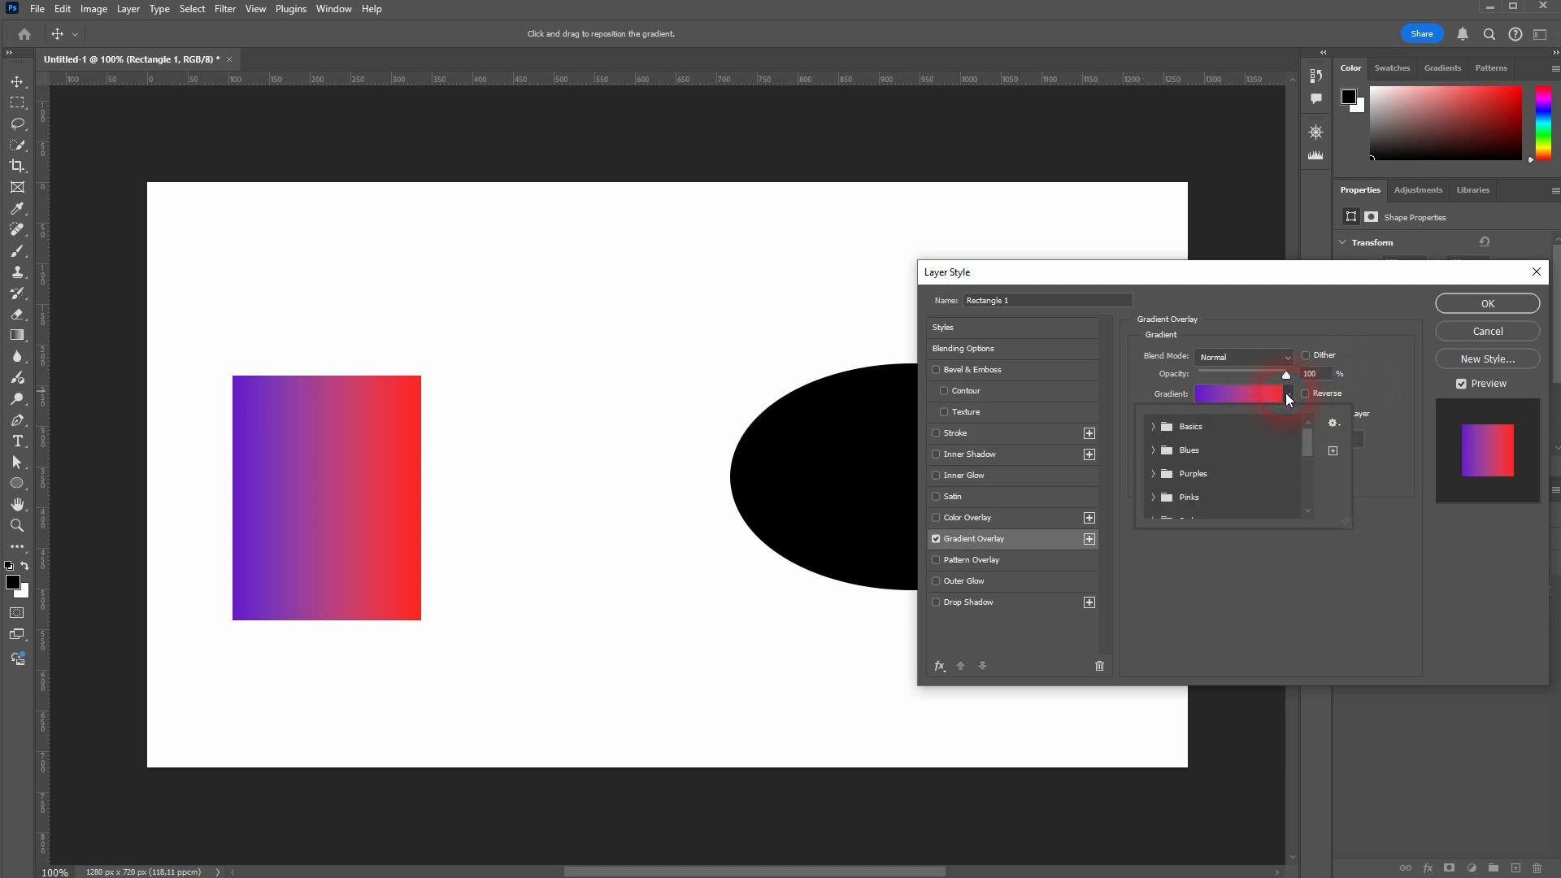
left_click(1155, 427)
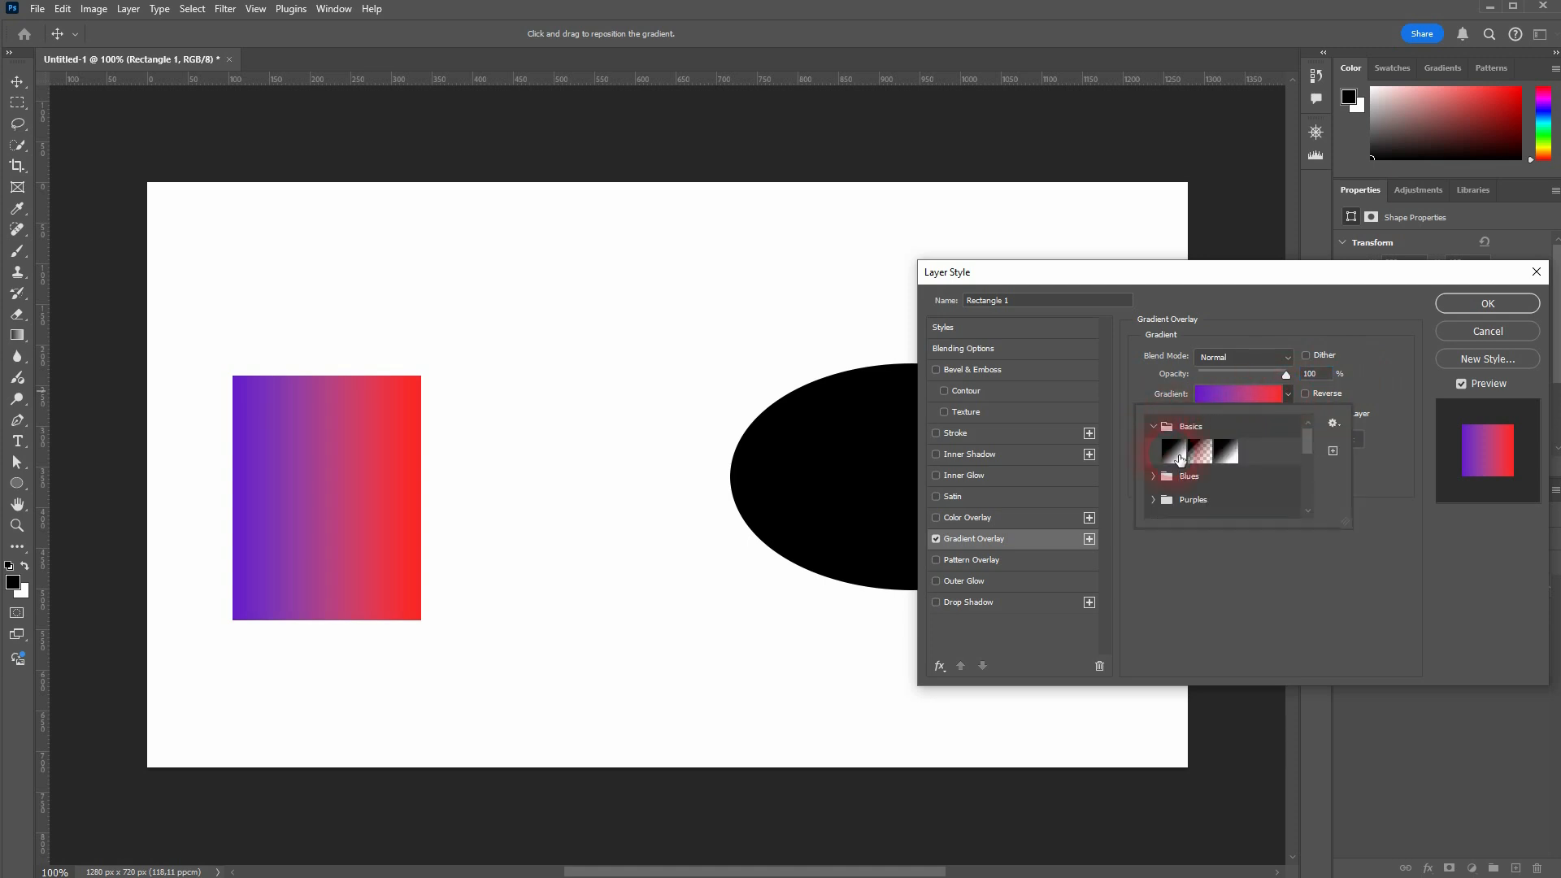
left_click(1176, 452)
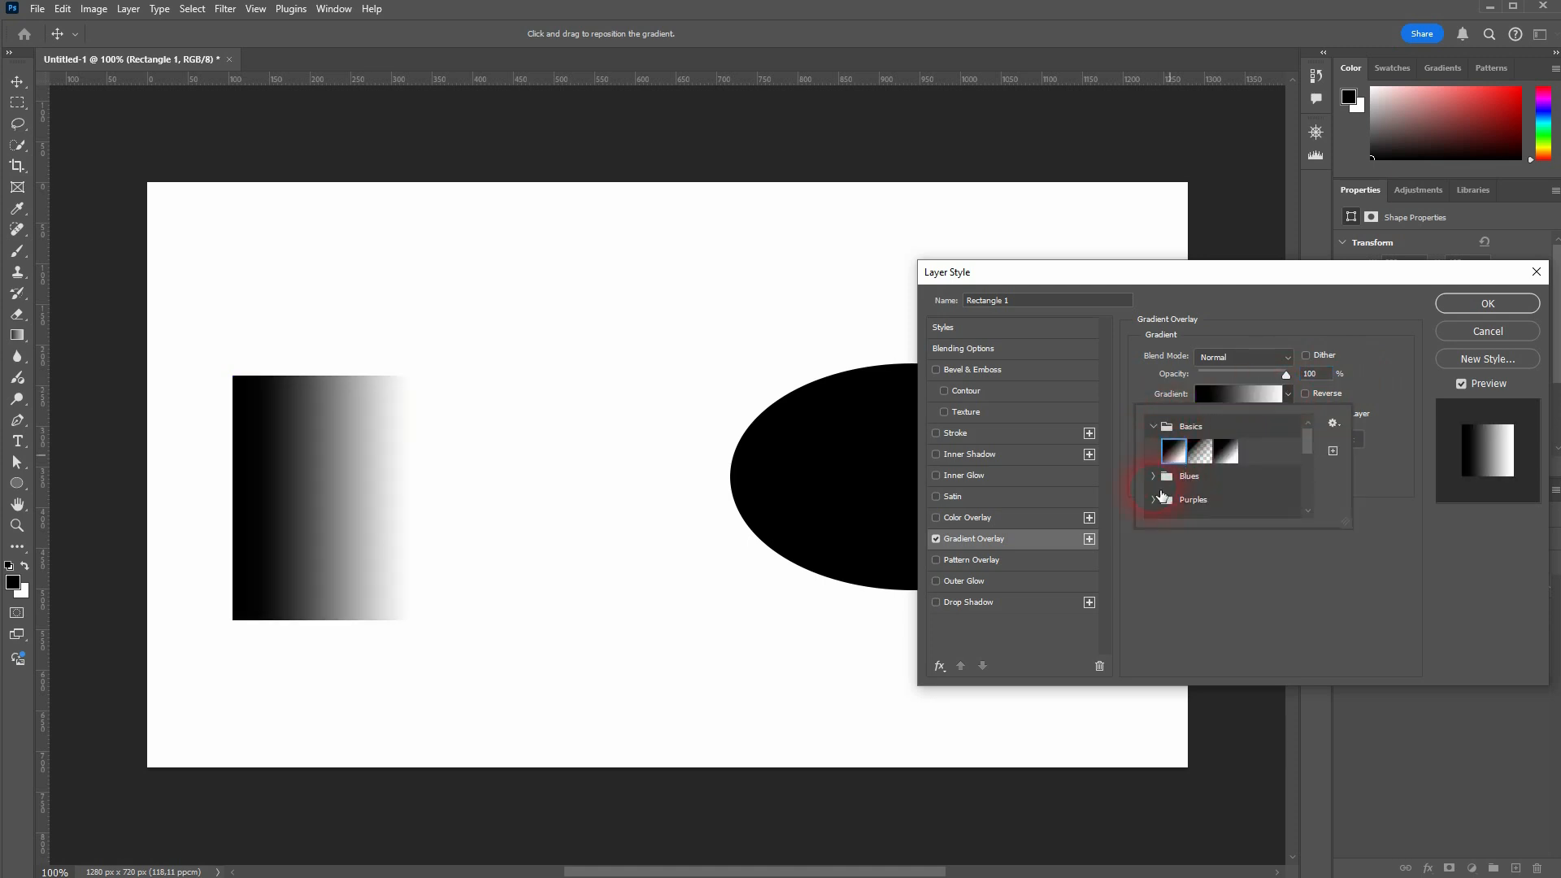
left_click(1155, 478)
left_click(1227, 503)
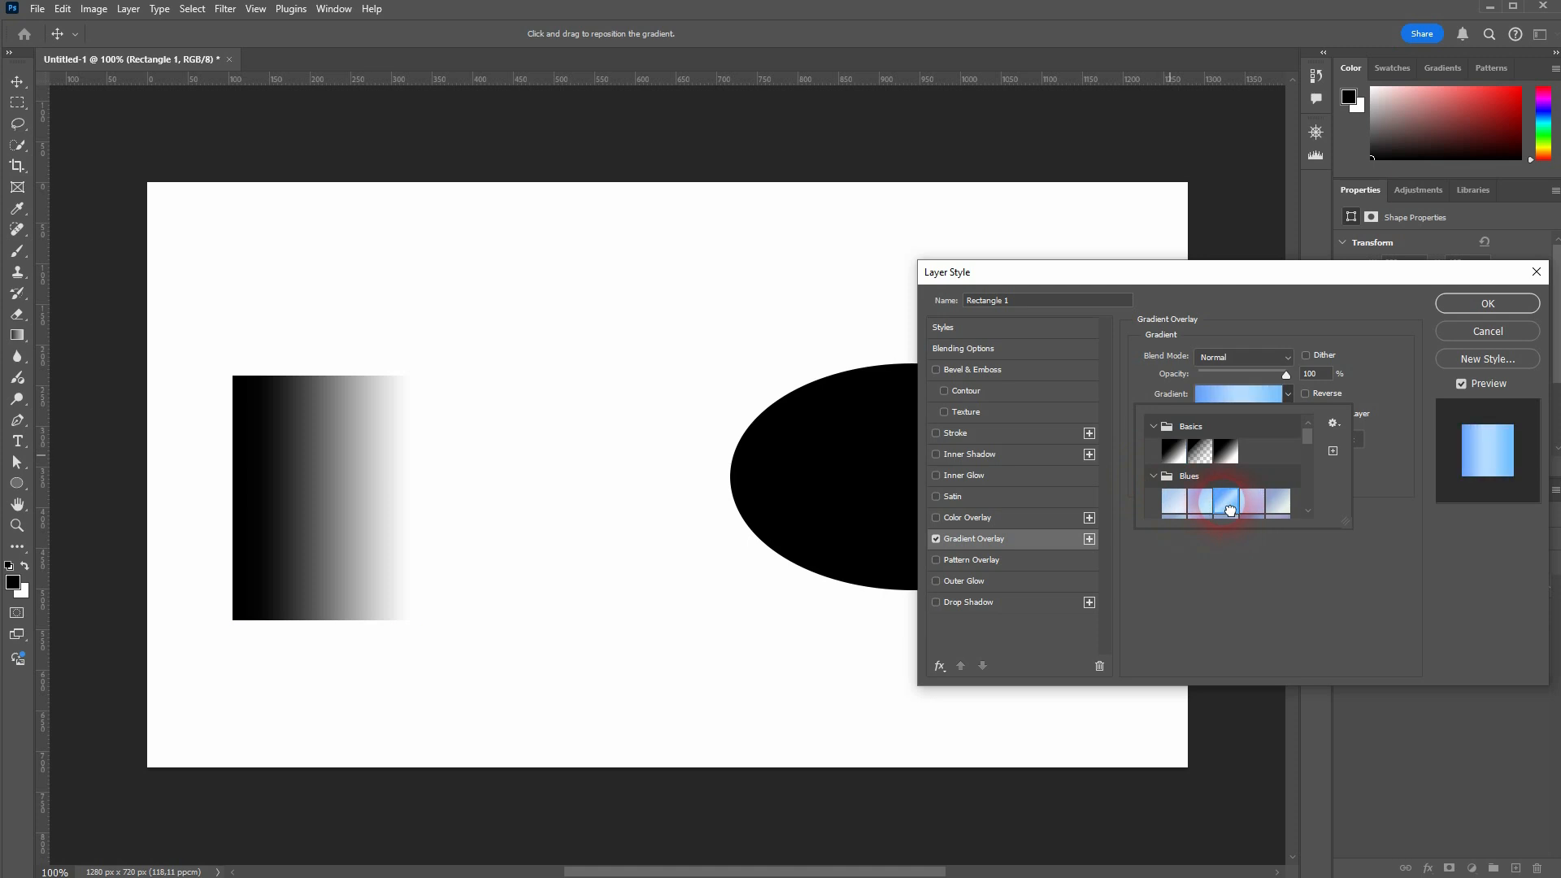
scroll(1236, 488, "down", 5)
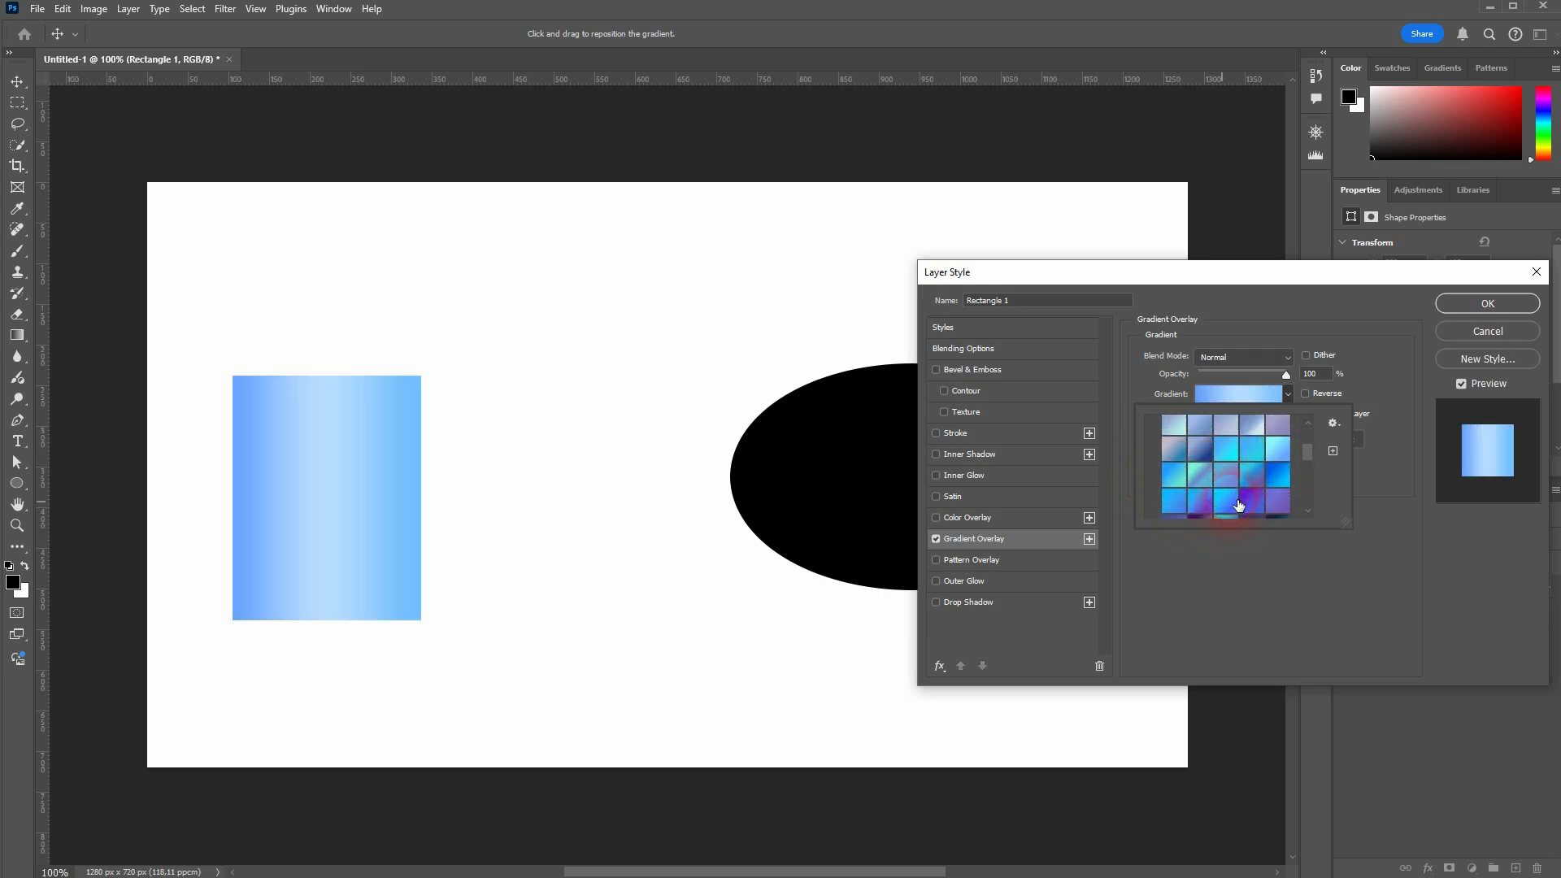
left_click(1257, 473)
left_click(662, 565)
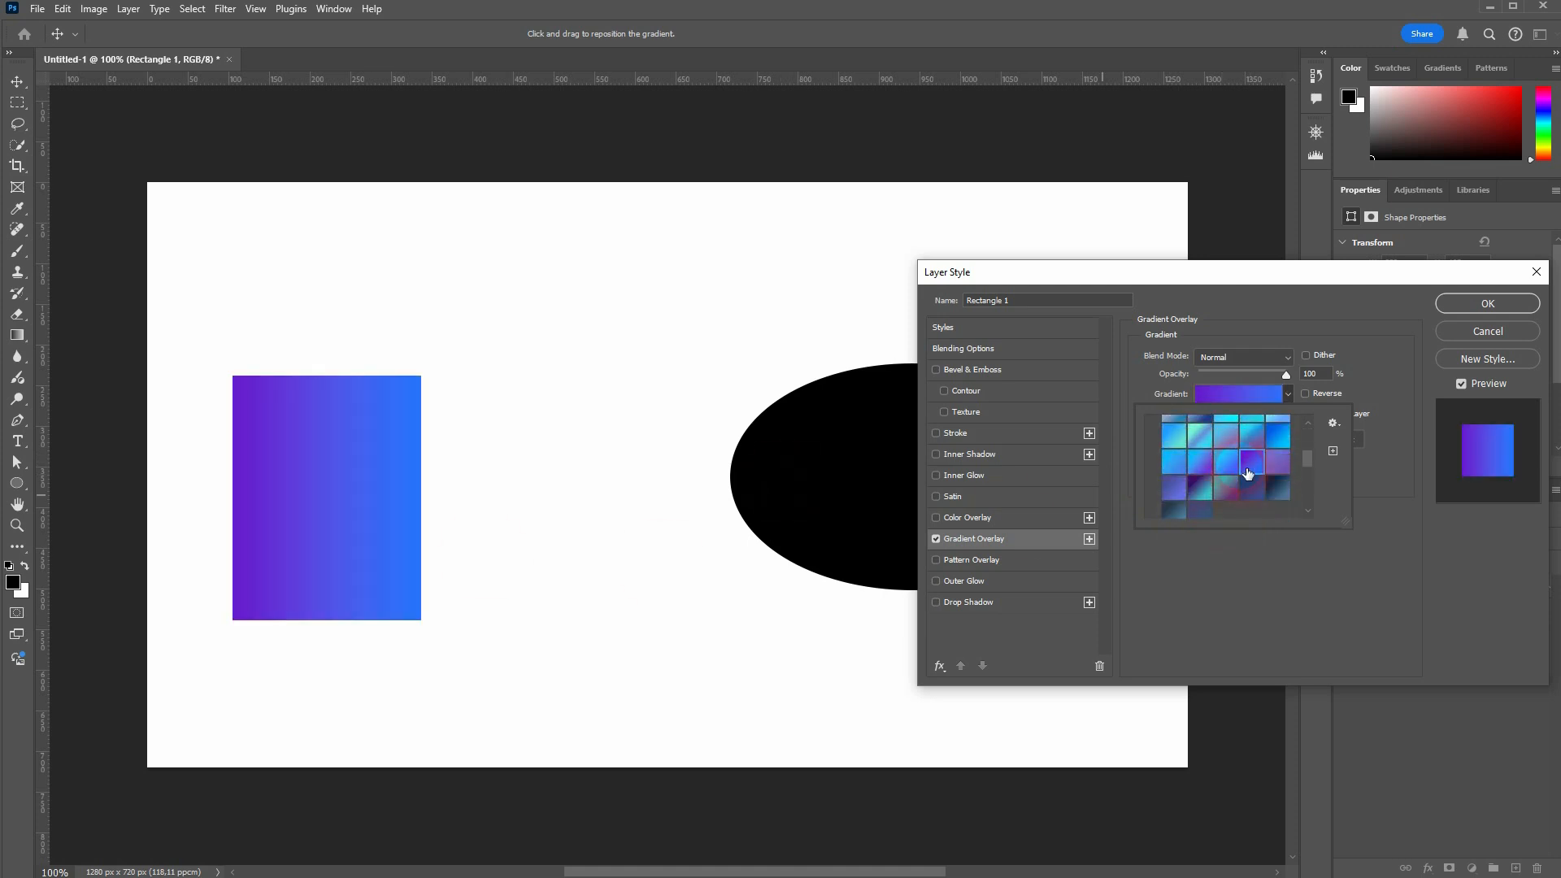
scroll(1249, 480, "down", 1)
left_click(1228, 454)
scroll(1236, 460, "down", 3)
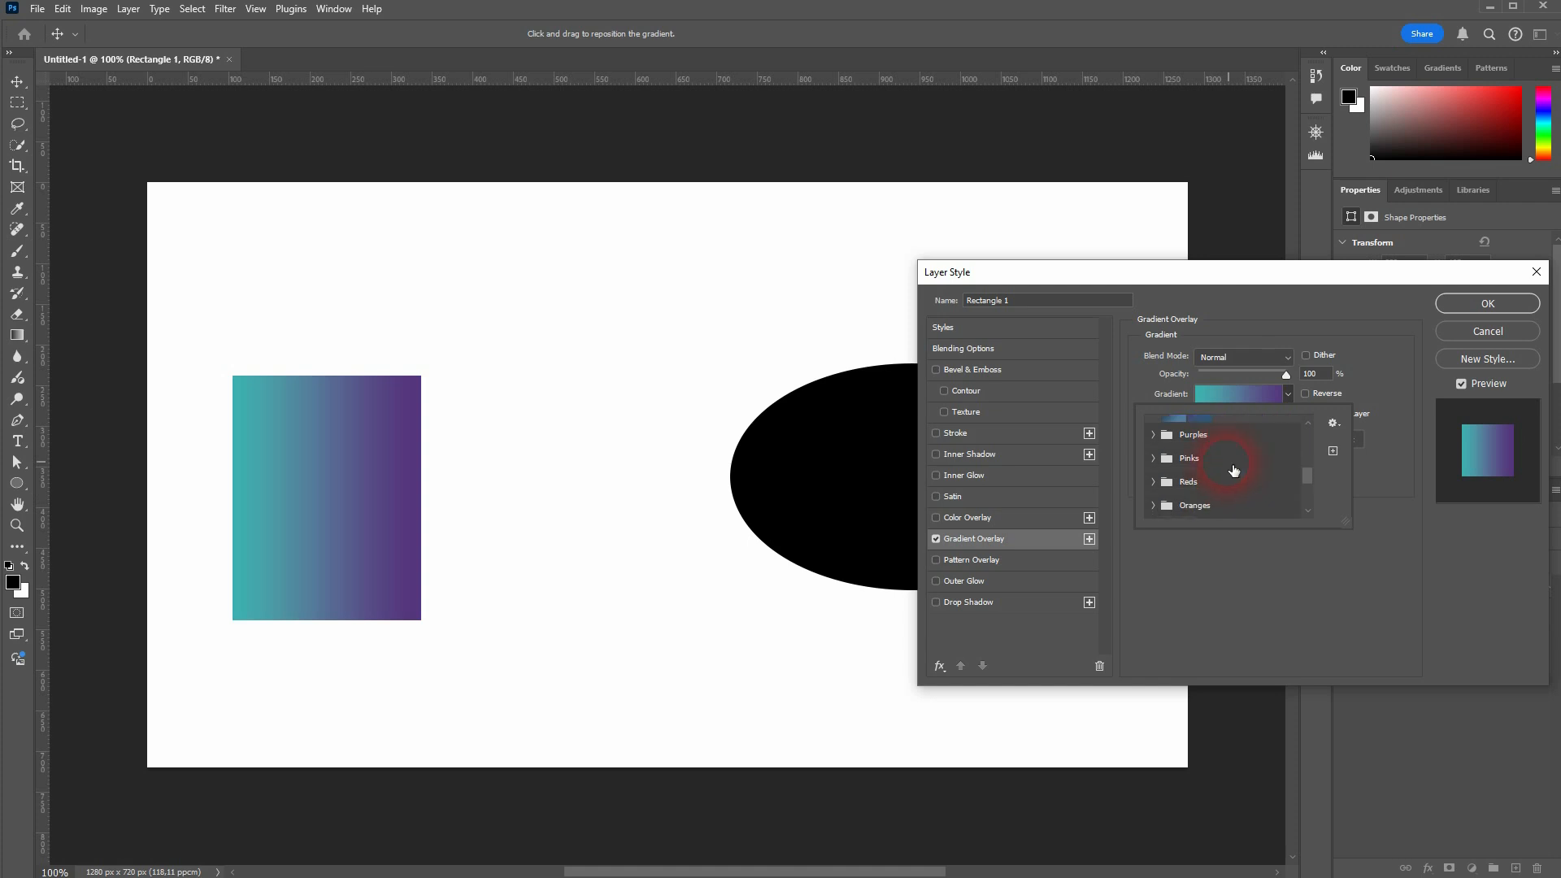
Set the rectangle's gradient to the orange-pink-dark purple preset from the Reds group and apply the layer style.
left_click(1161, 490)
scroll(1204, 492, "down", 2)
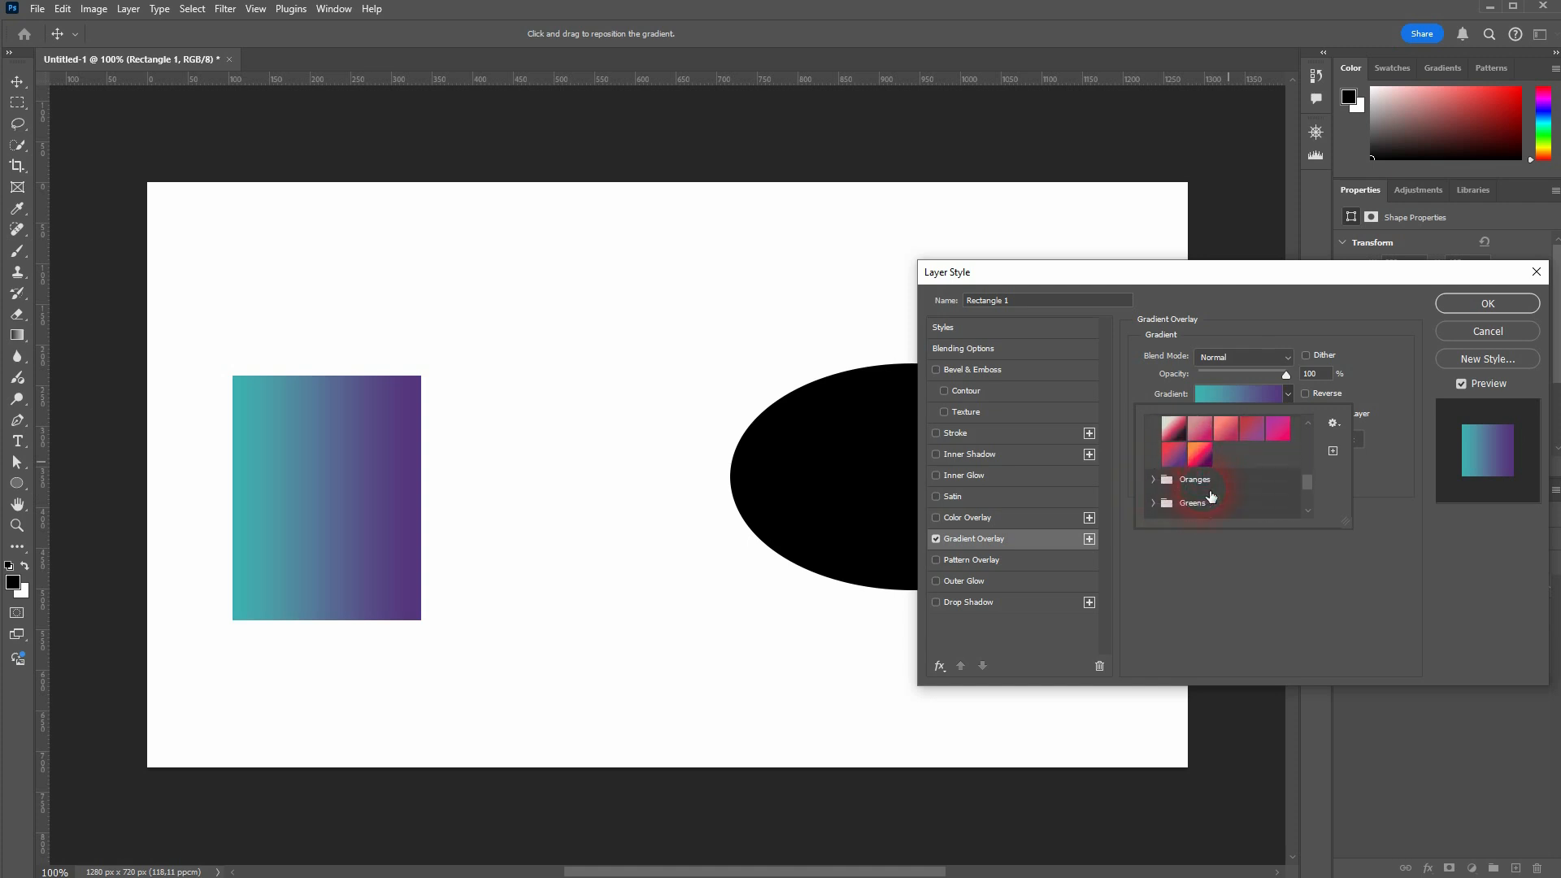
left_click(1207, 466)
left_click(1482, 298)
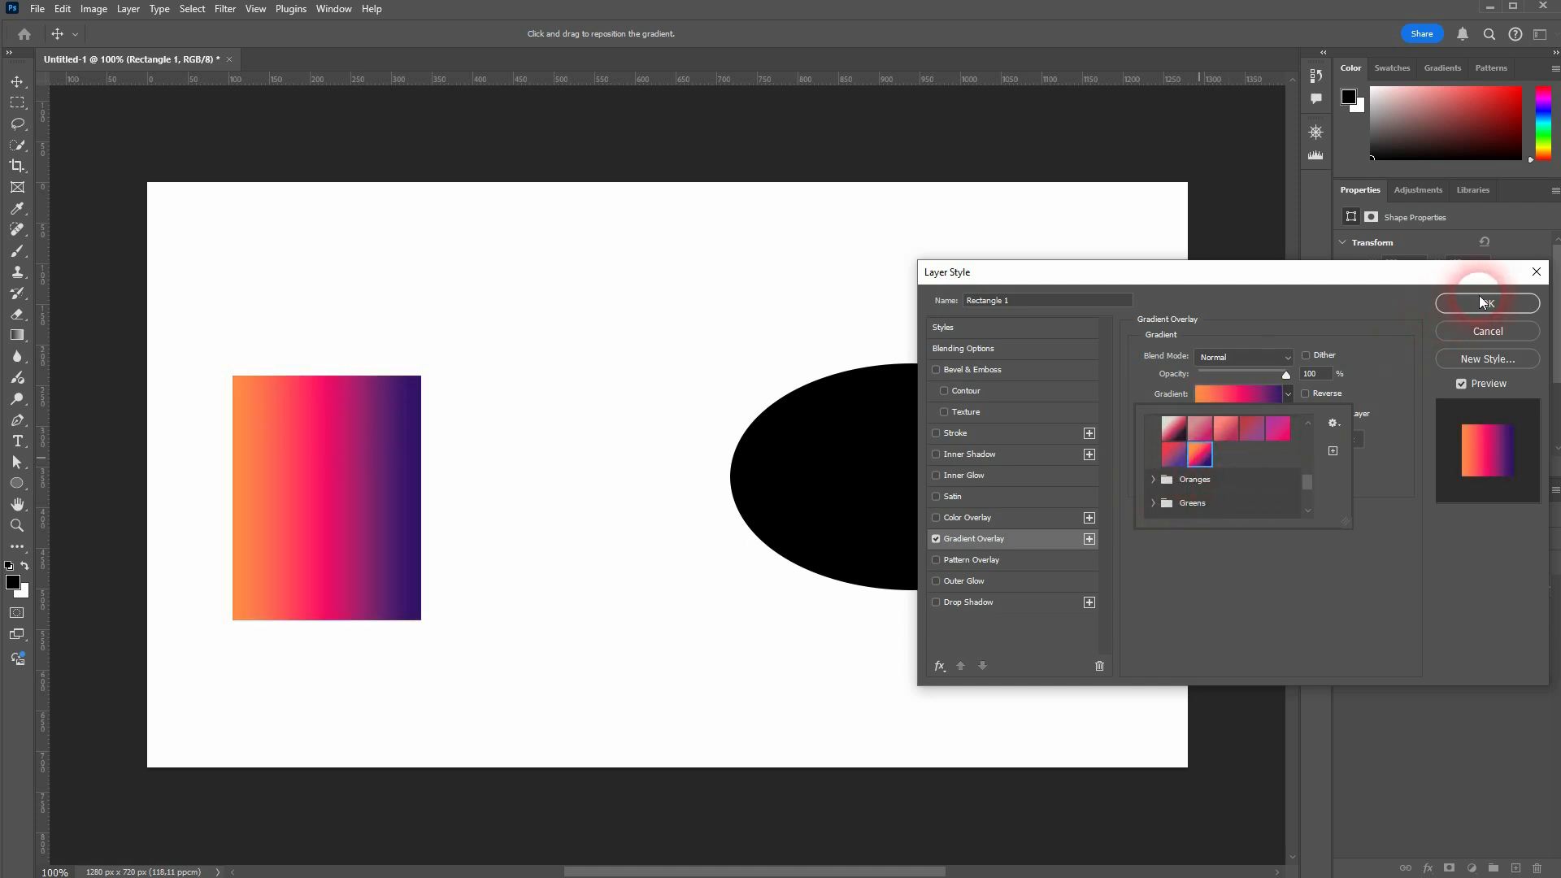
left_click(1488, 304)
Set the rectangle's shape fill to green from the recently used colours.
left_click(938, 524)
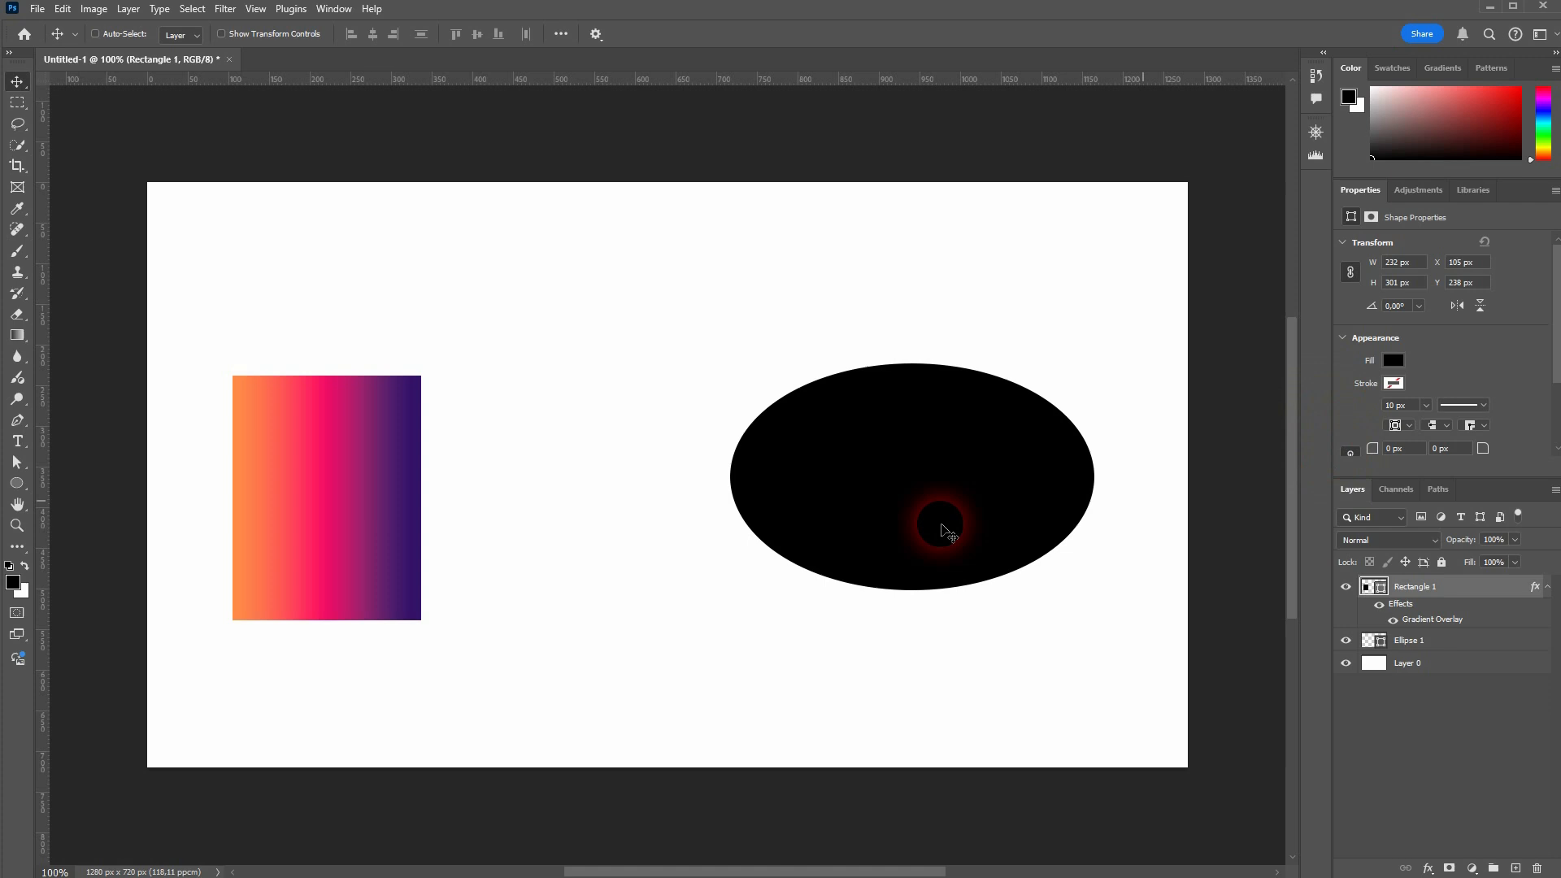
left_click(331, 541)
scroll(1415, 393, "down", 3)
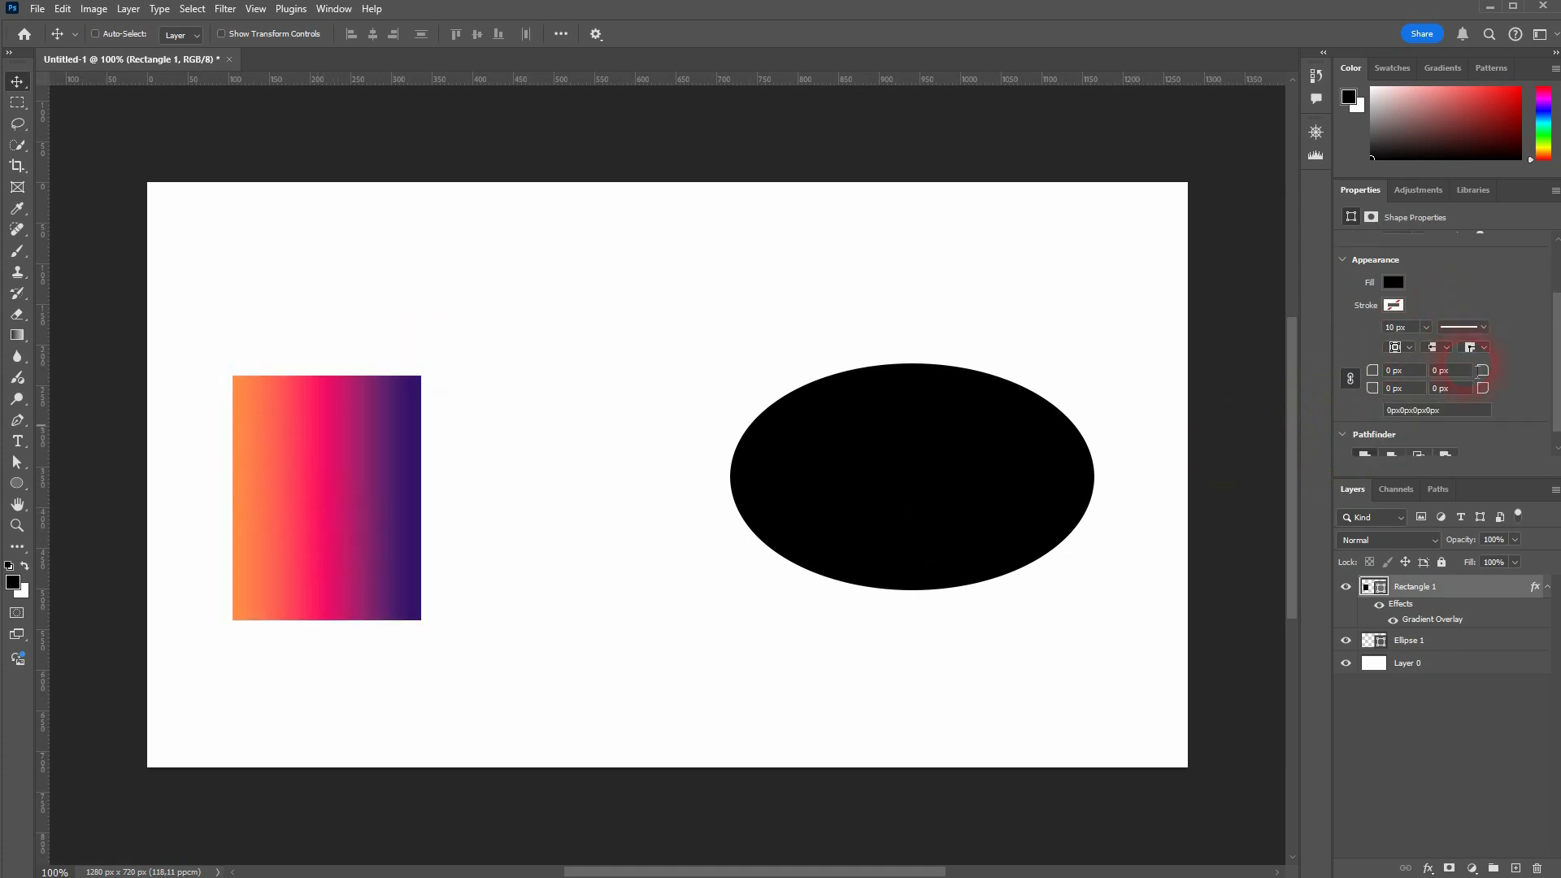
scroll(1485, 360, "up", 3)
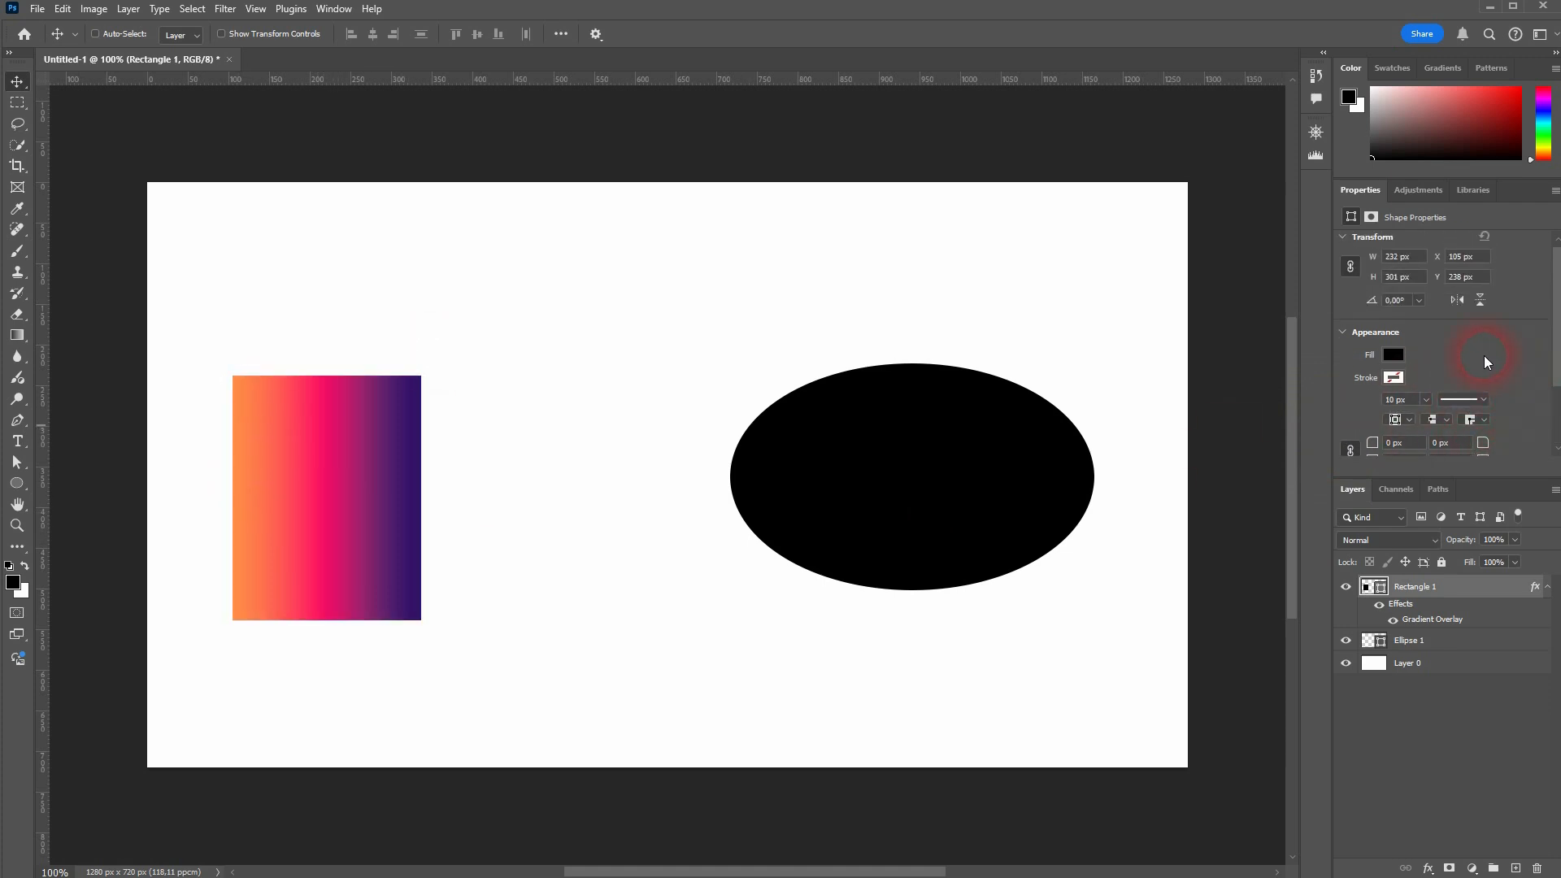
left_click(1393, 356)
left_click(1387, 442)
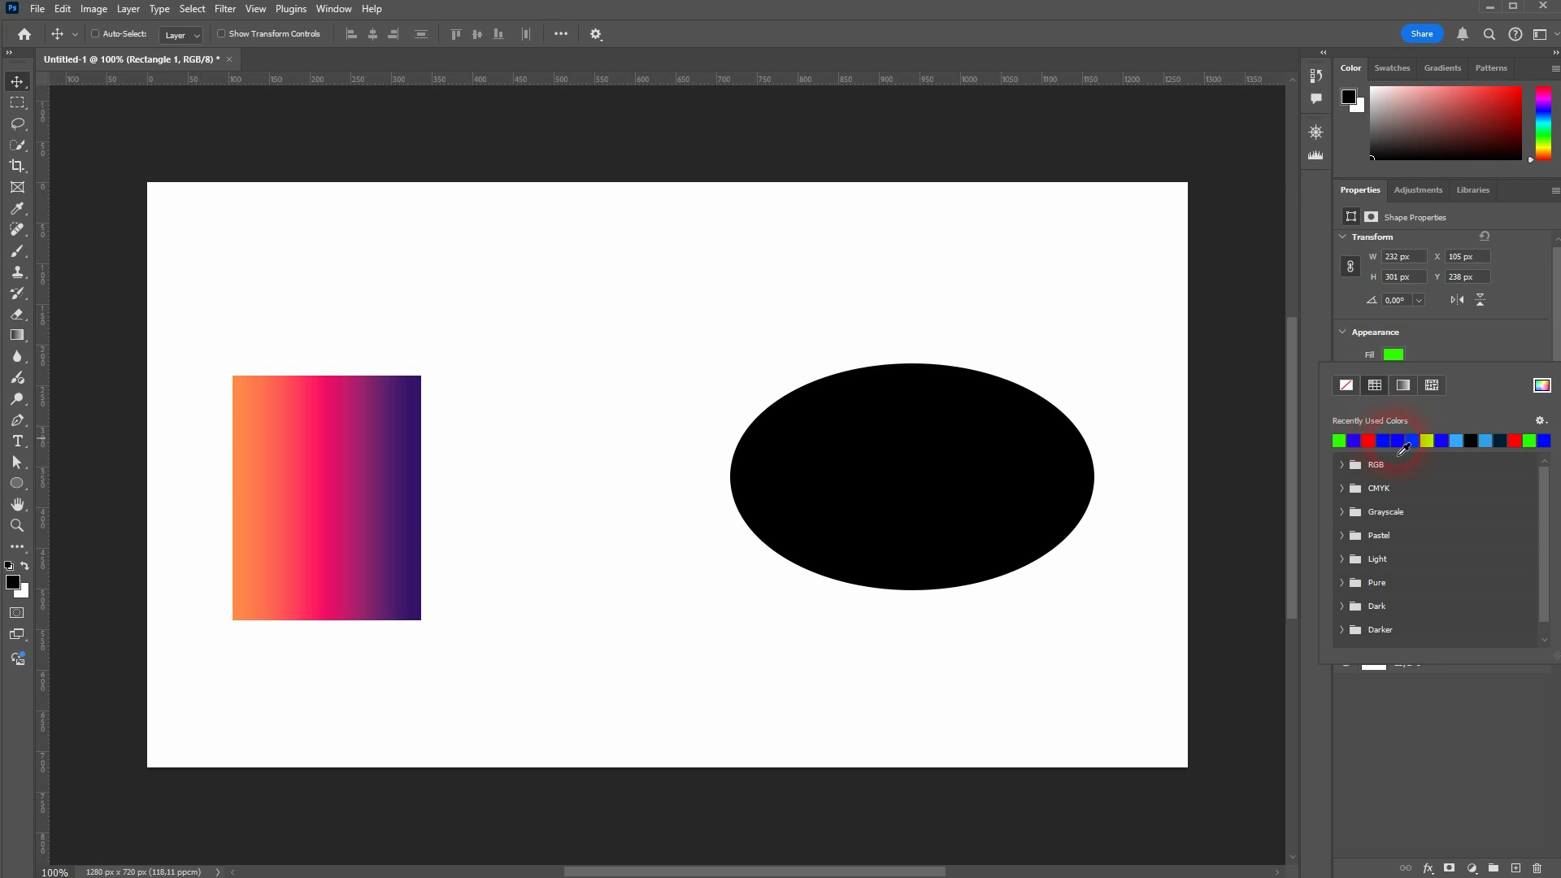
Try a recently used blue as the rectangle's shape fill, and replace it with the custom green 00ff18.
left_click(1404, 441)
left_click(1537, 389)
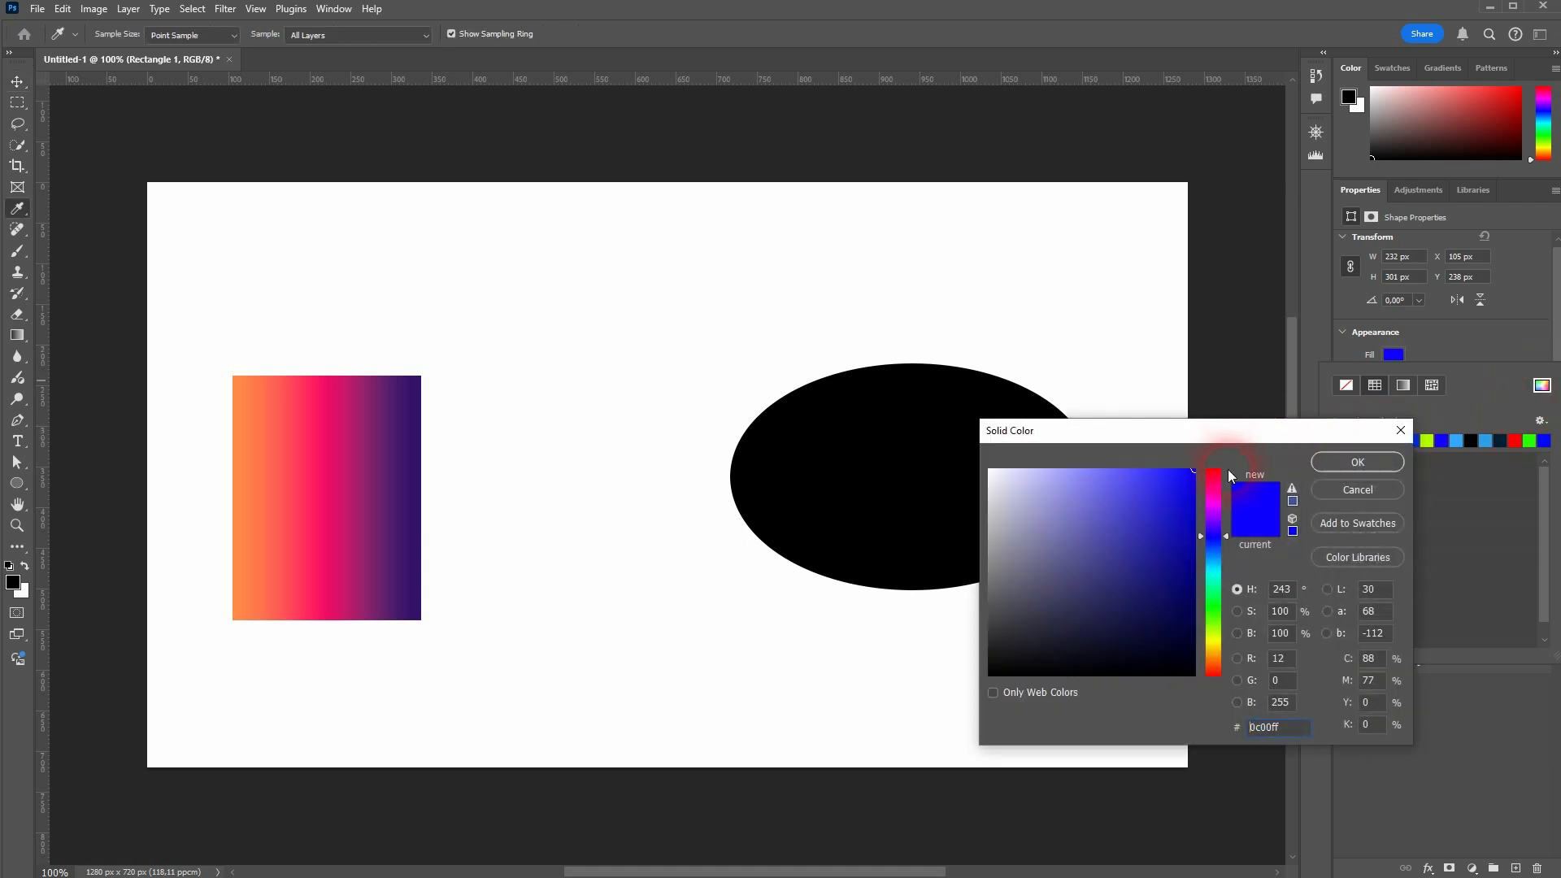
left_click_drag(1228, 533, 1218, 604)
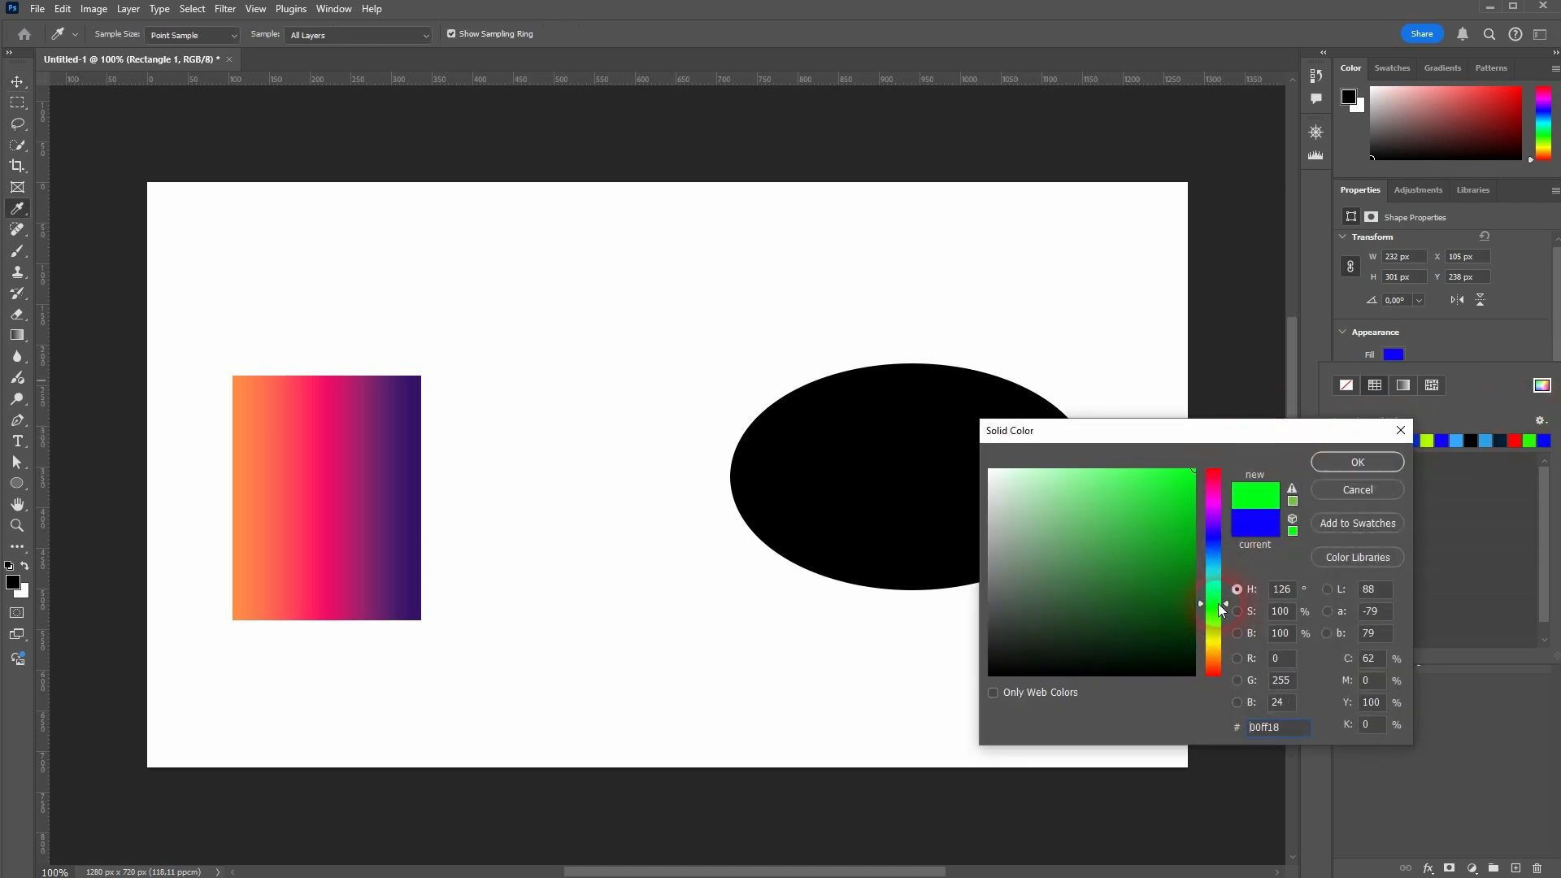
left_click(1356, 463)
left_click(1490, 340)
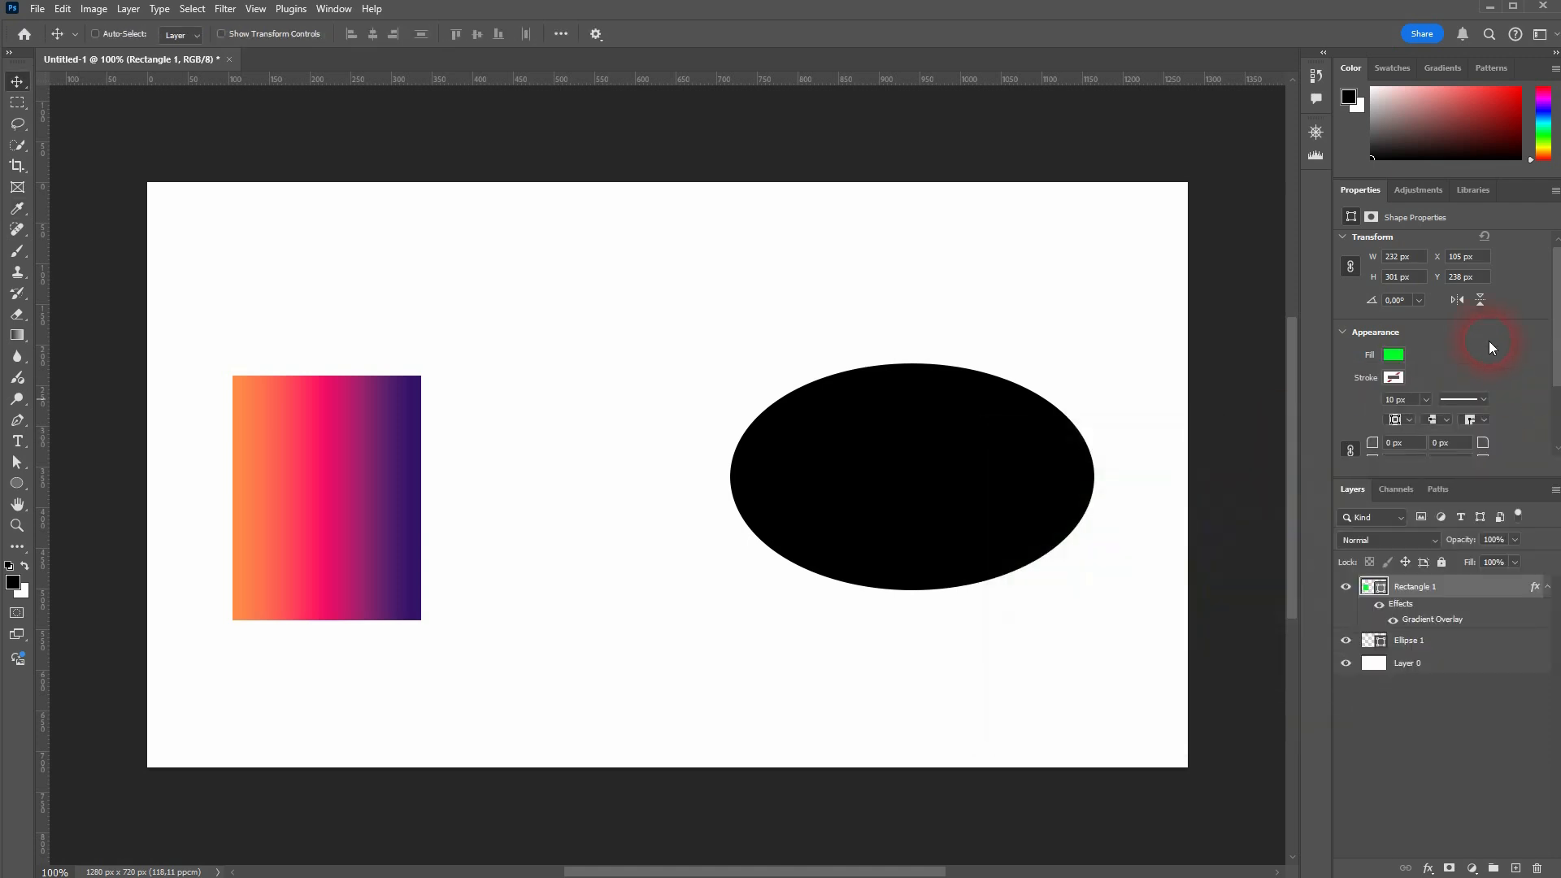
Hide the rectangle's Gradient Overlay, try a blue shape fill, set the fill to red, and show the overlay again.
left_click(1393, 620)
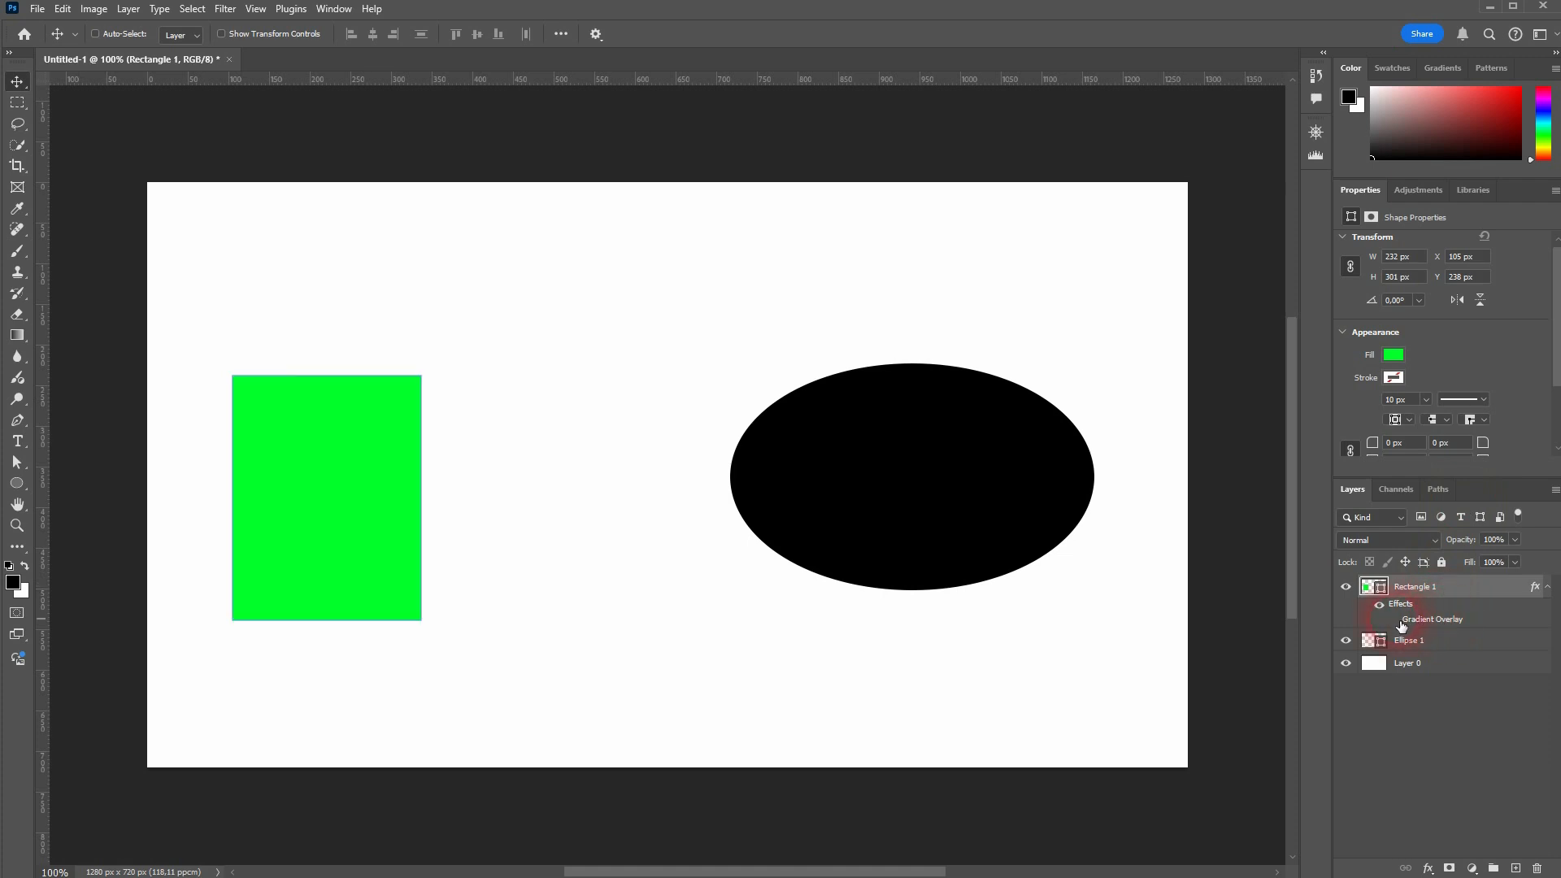
left_click(1393, 356)
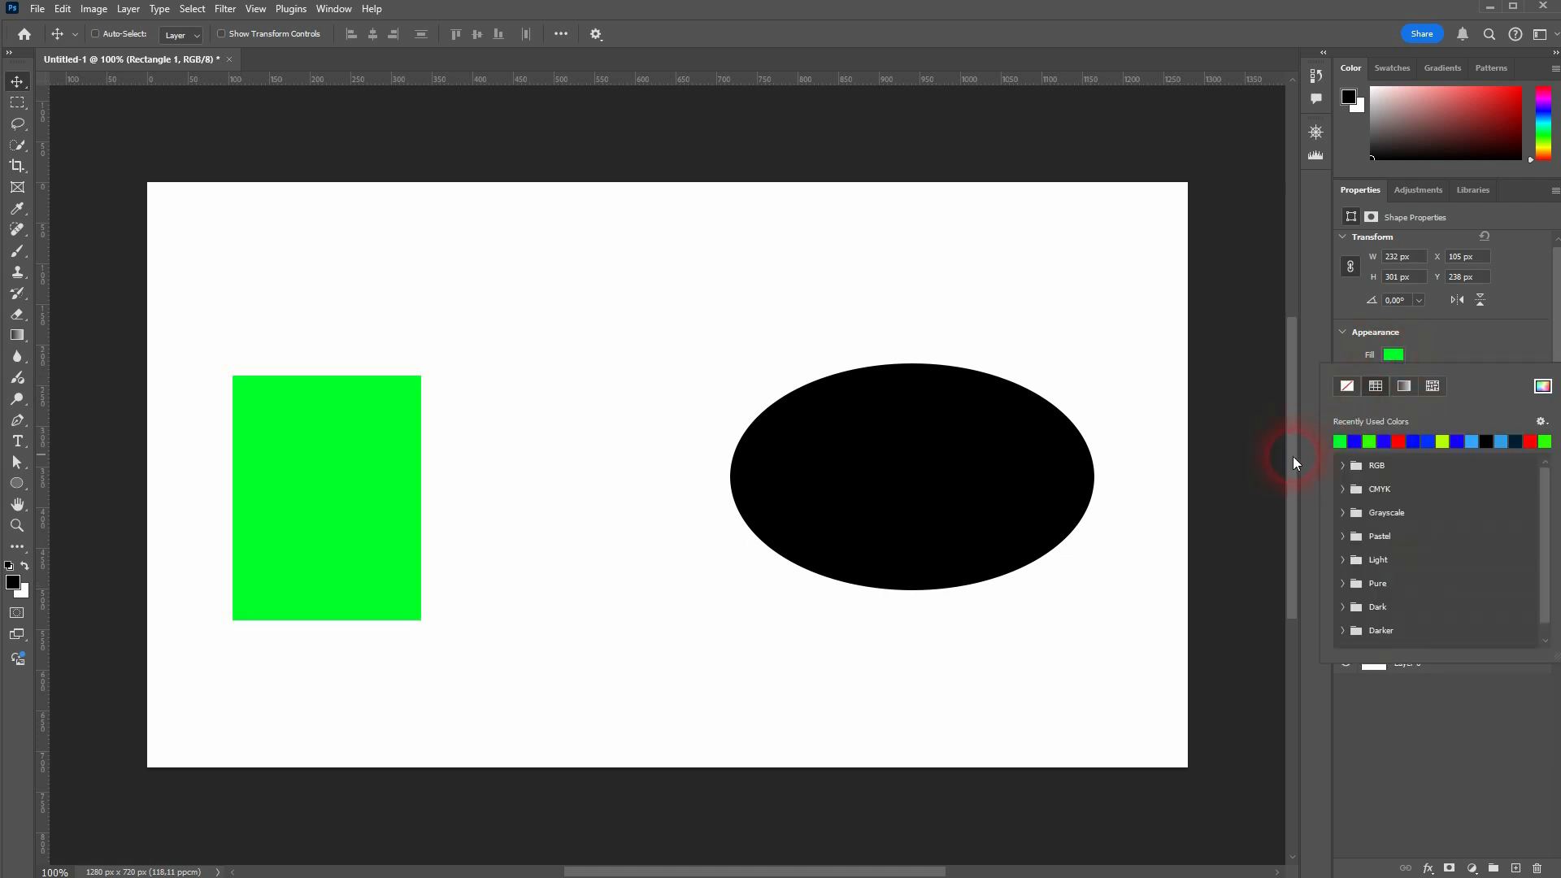
left_click(1355, 444)
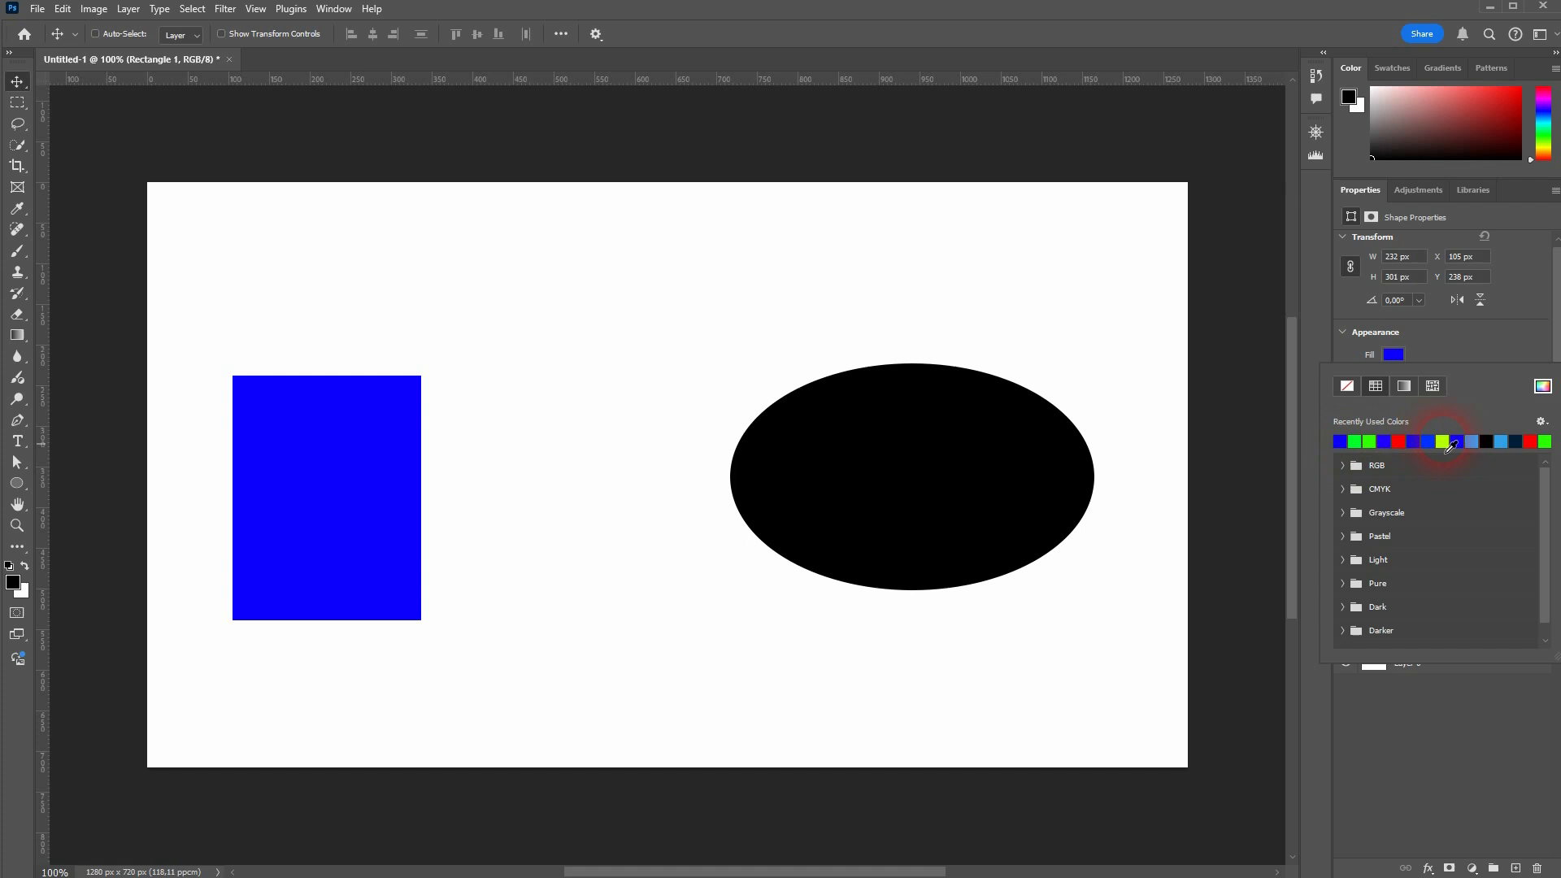
left_click(1401, 443)
left_click(1480, 348)
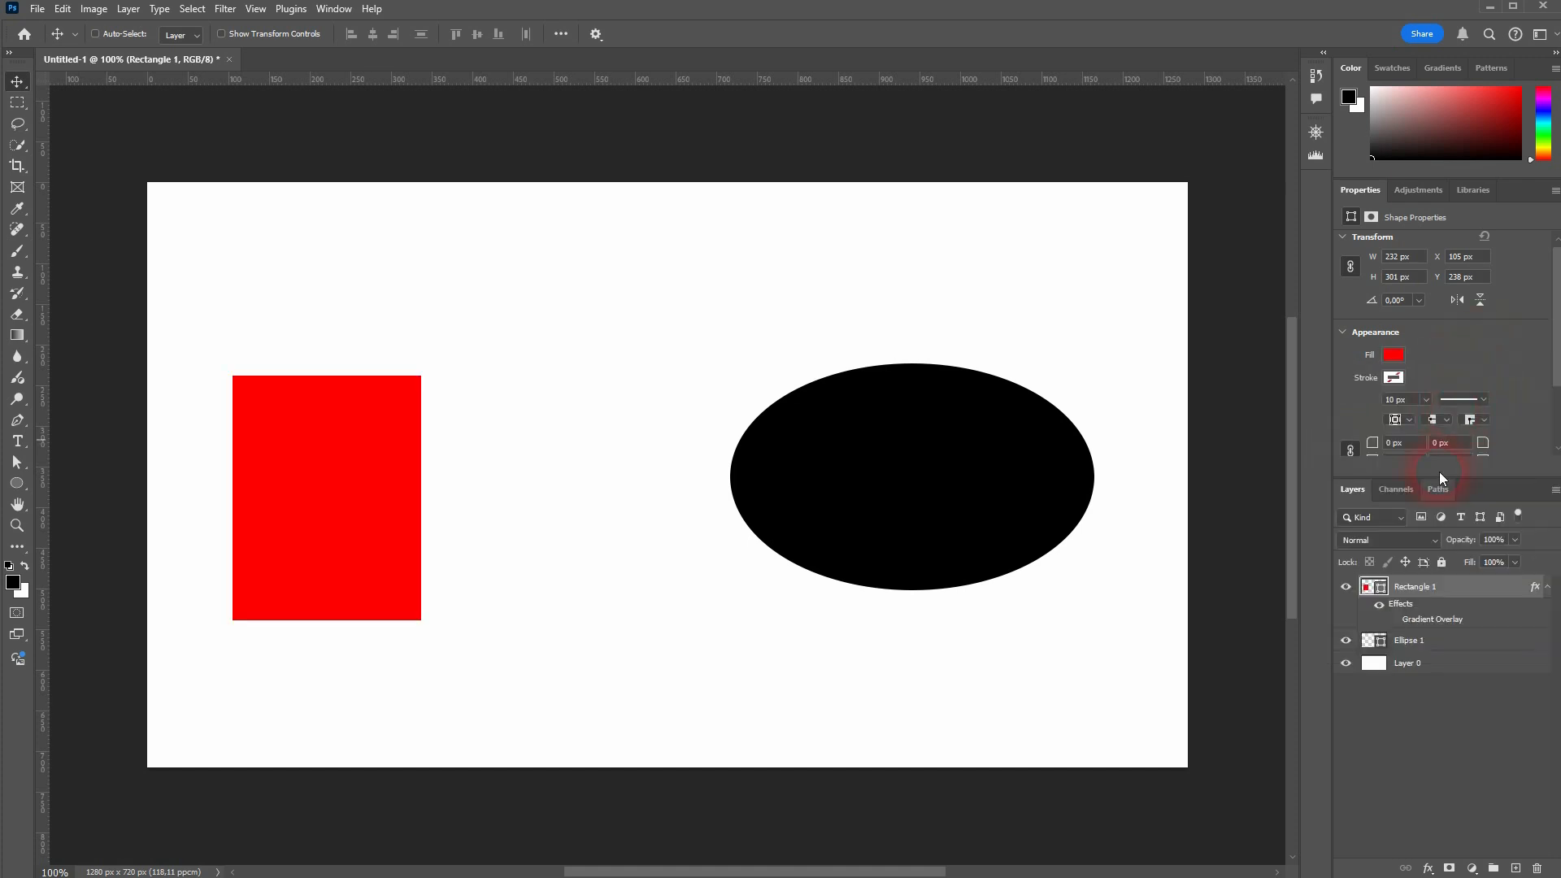
left_click(1399, 623)
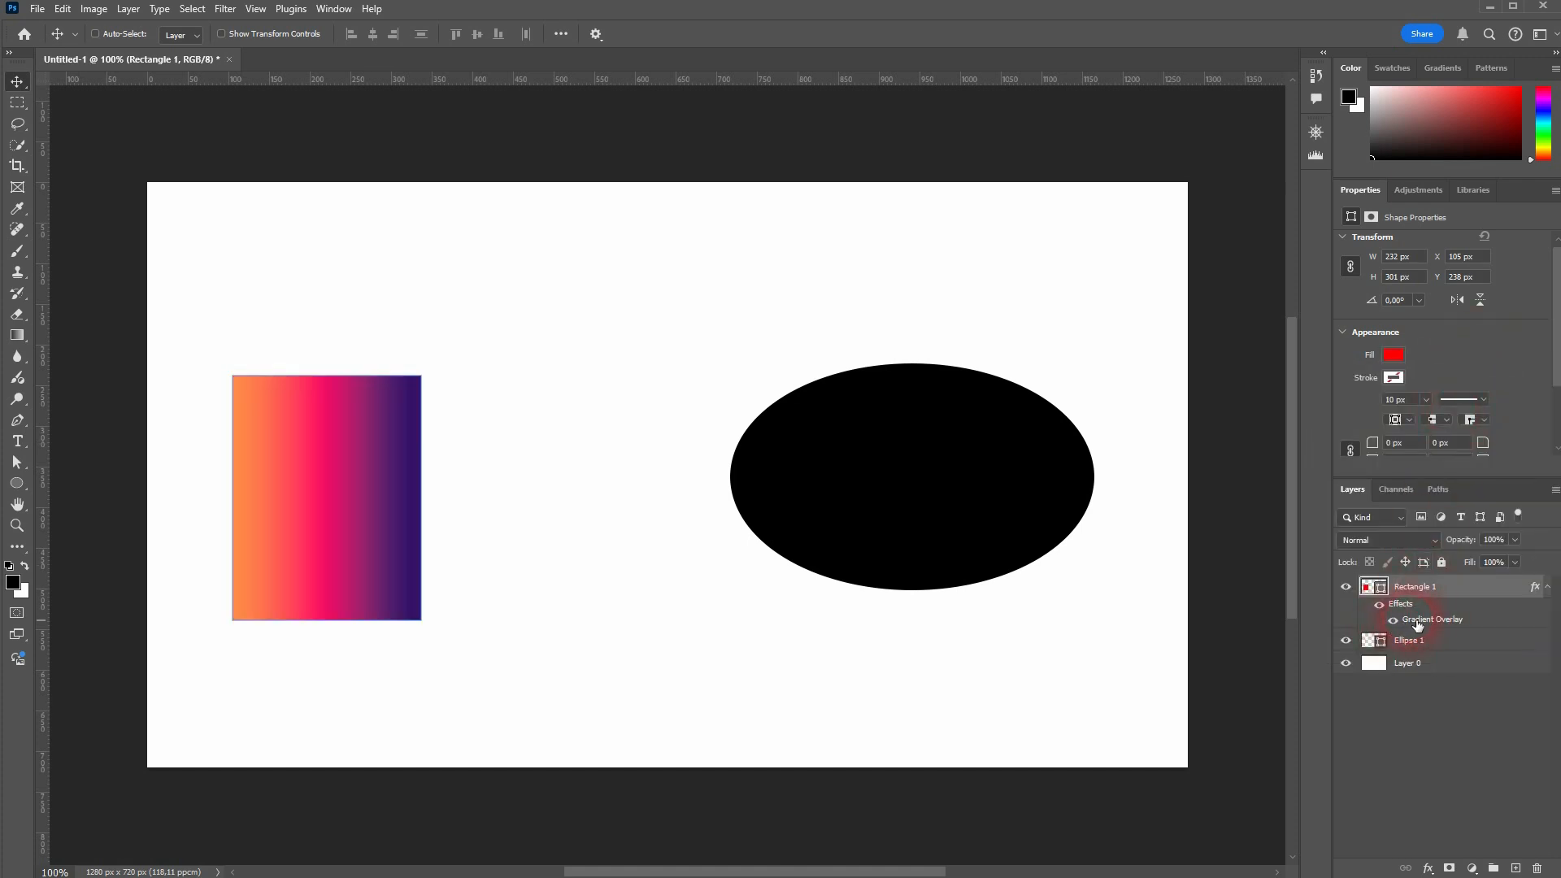
Reopen the rectangle's Gradient Overlay settings, try the Radial, Angle, Reflected and Diamond styles, and return to Linear.
double_click(1422, 621)
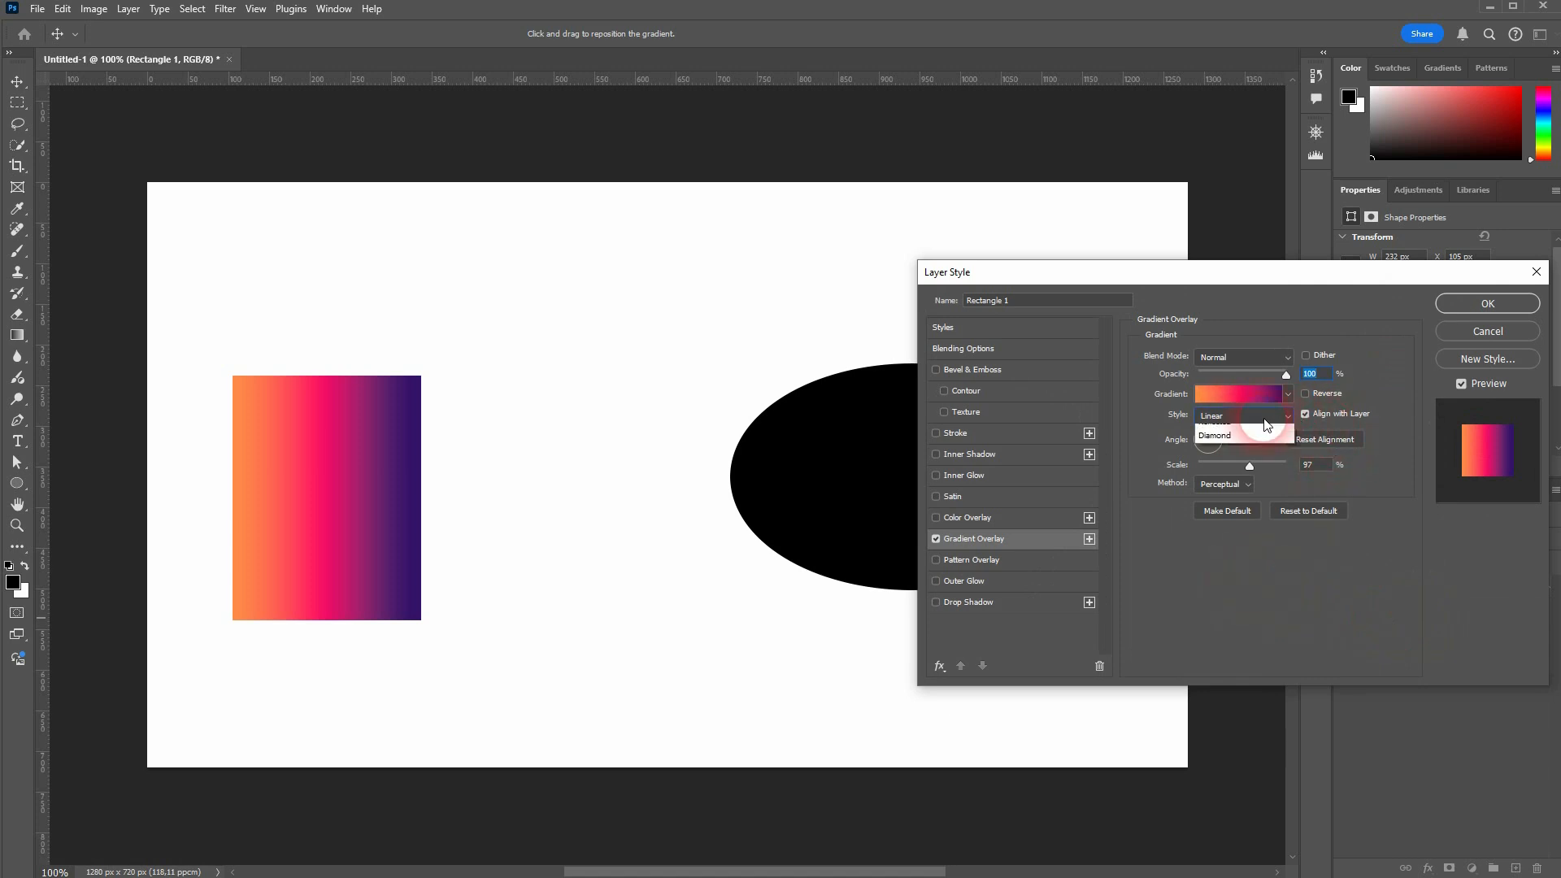
left_click(1253, 445)
left_click(1248, 416)
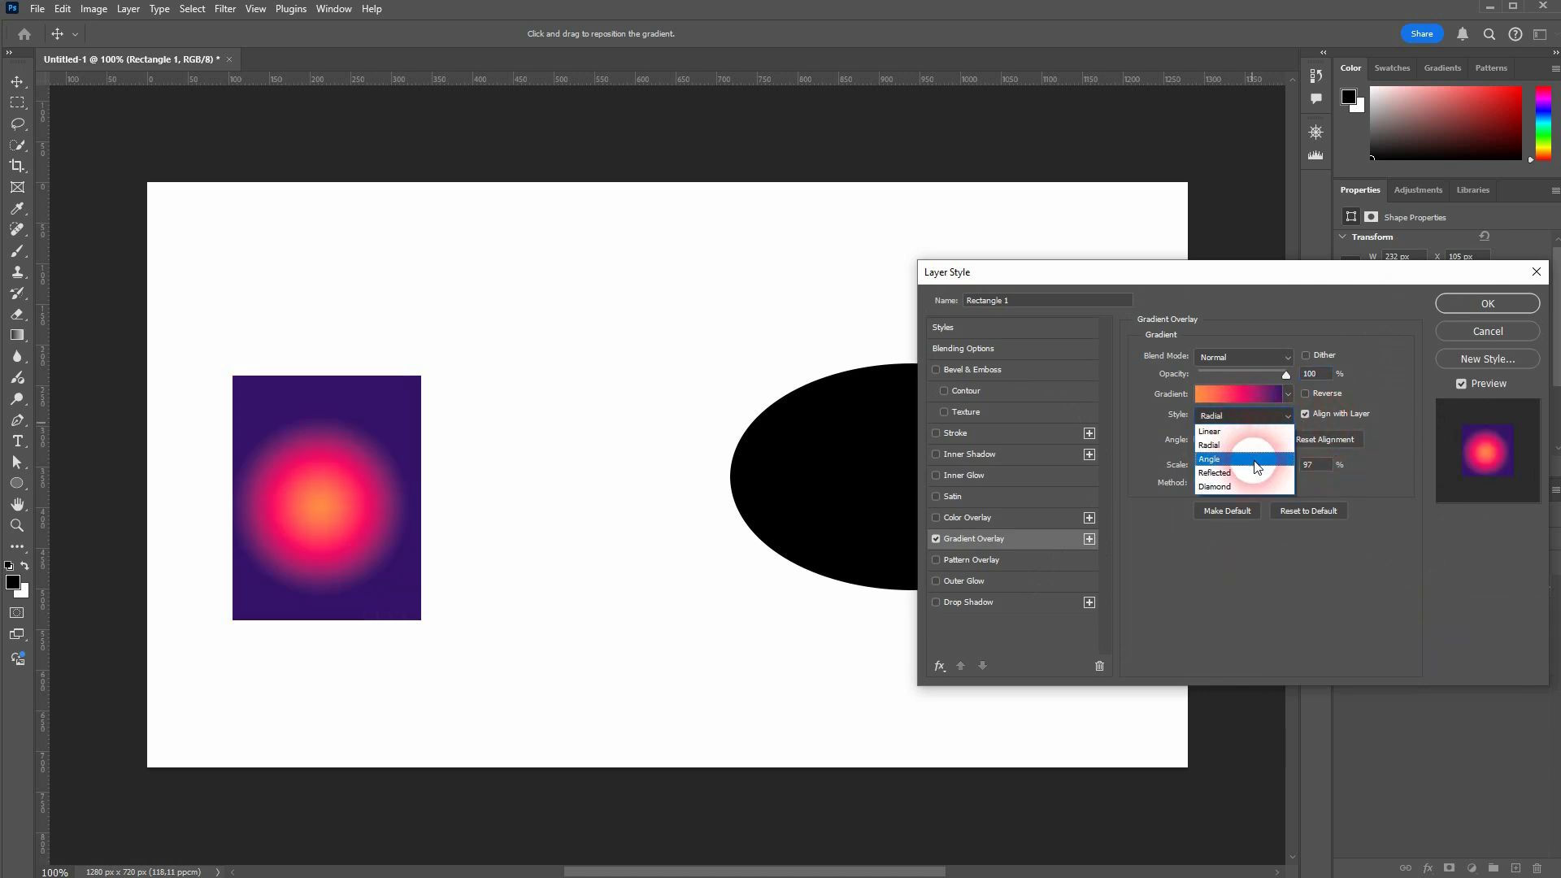
left_click(1256, 461)
left_click(1247, 417)
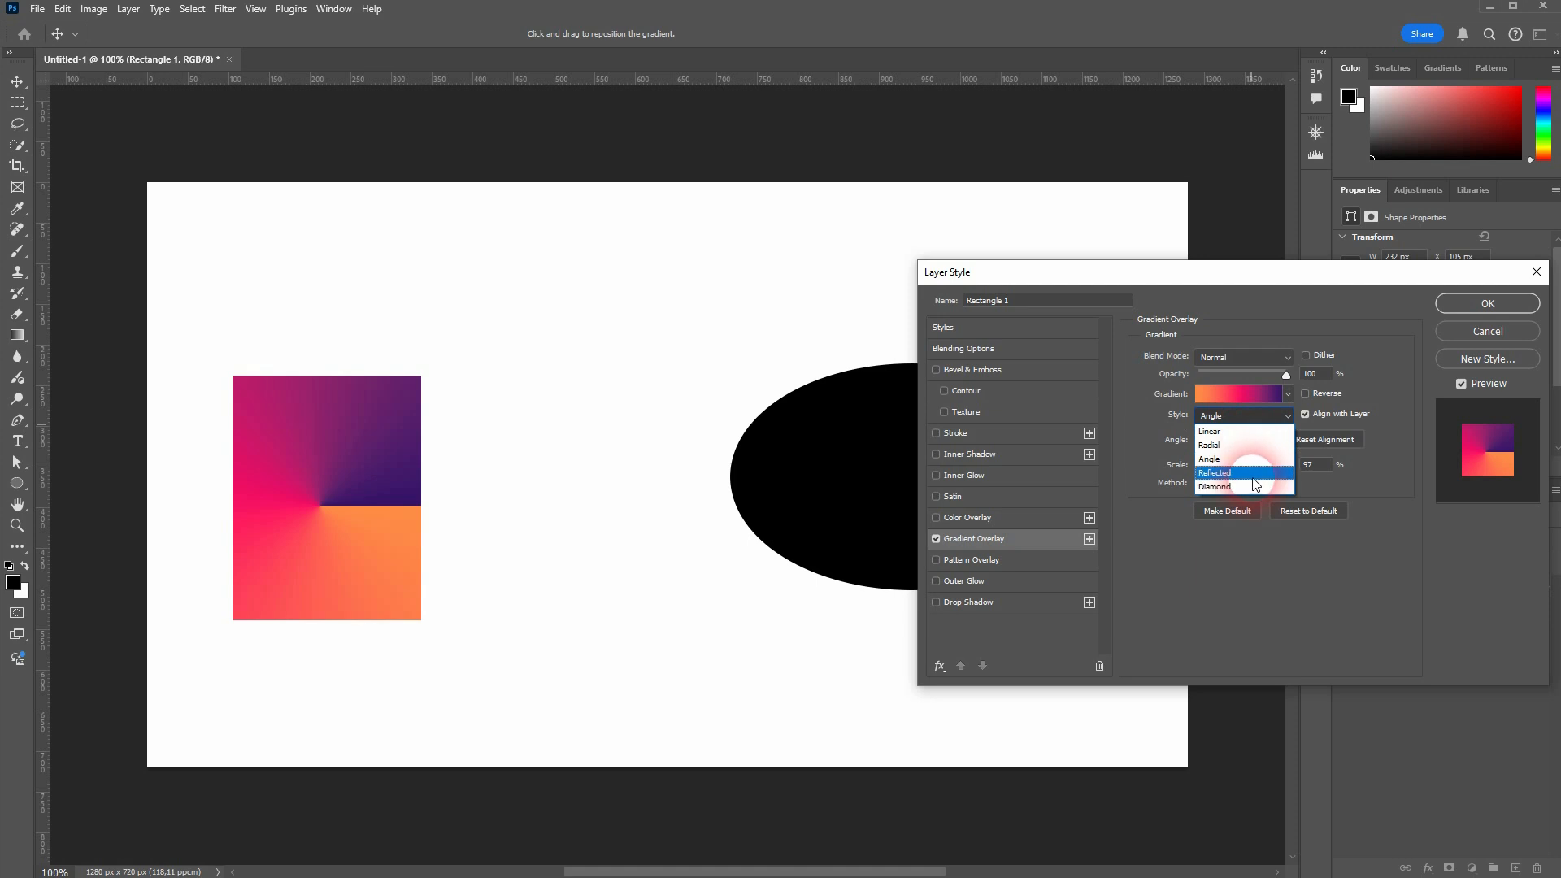
left_click(1253, 473)
left_click(1251, 418)
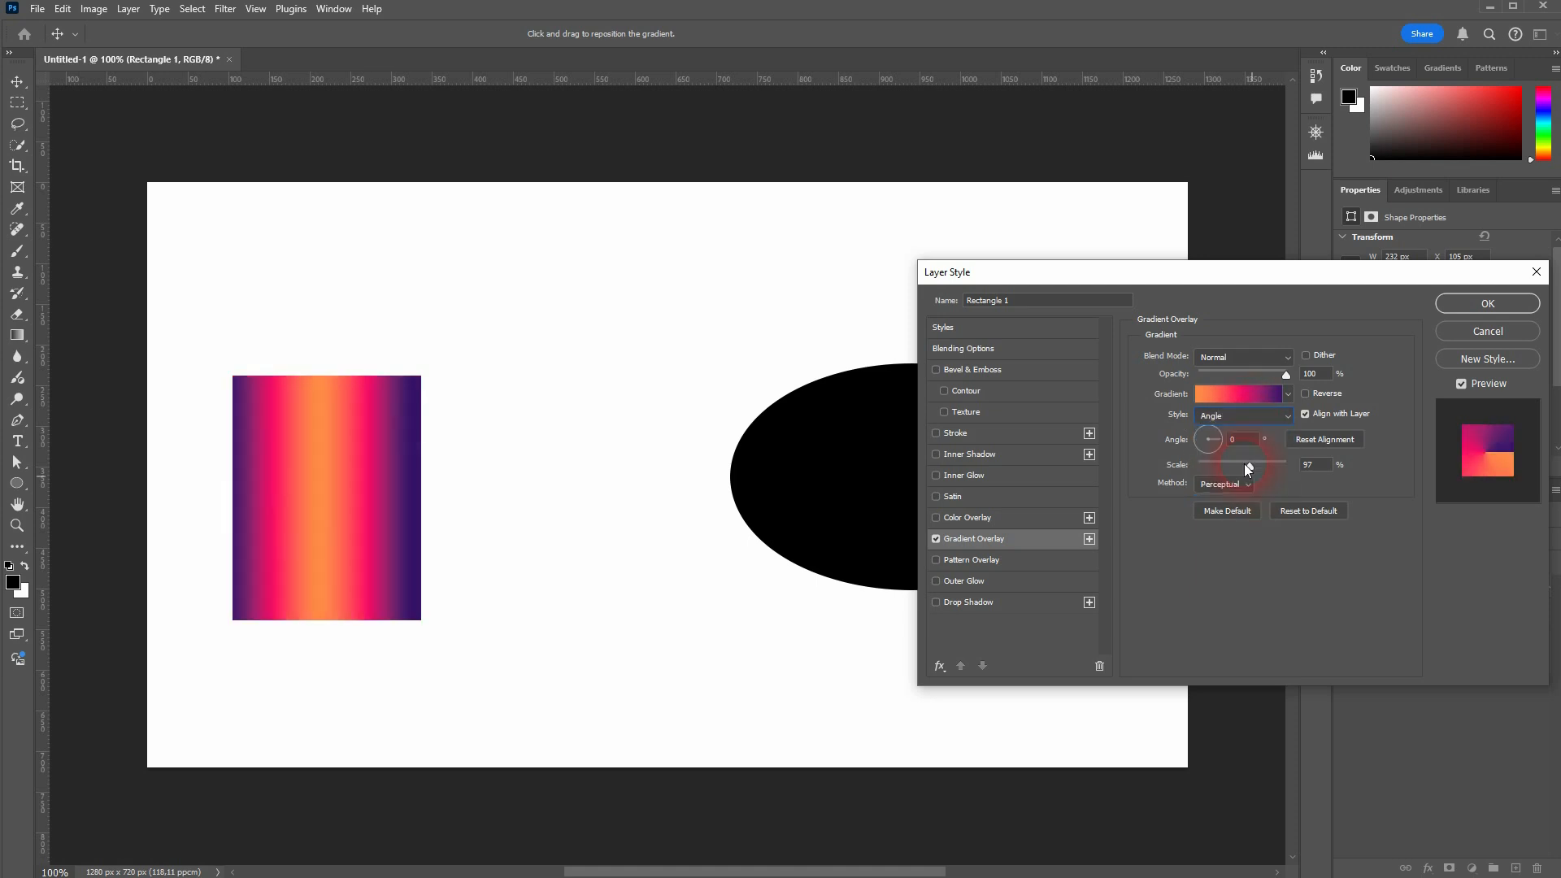
left_click(1244, 461)
left_click(1262, 419)
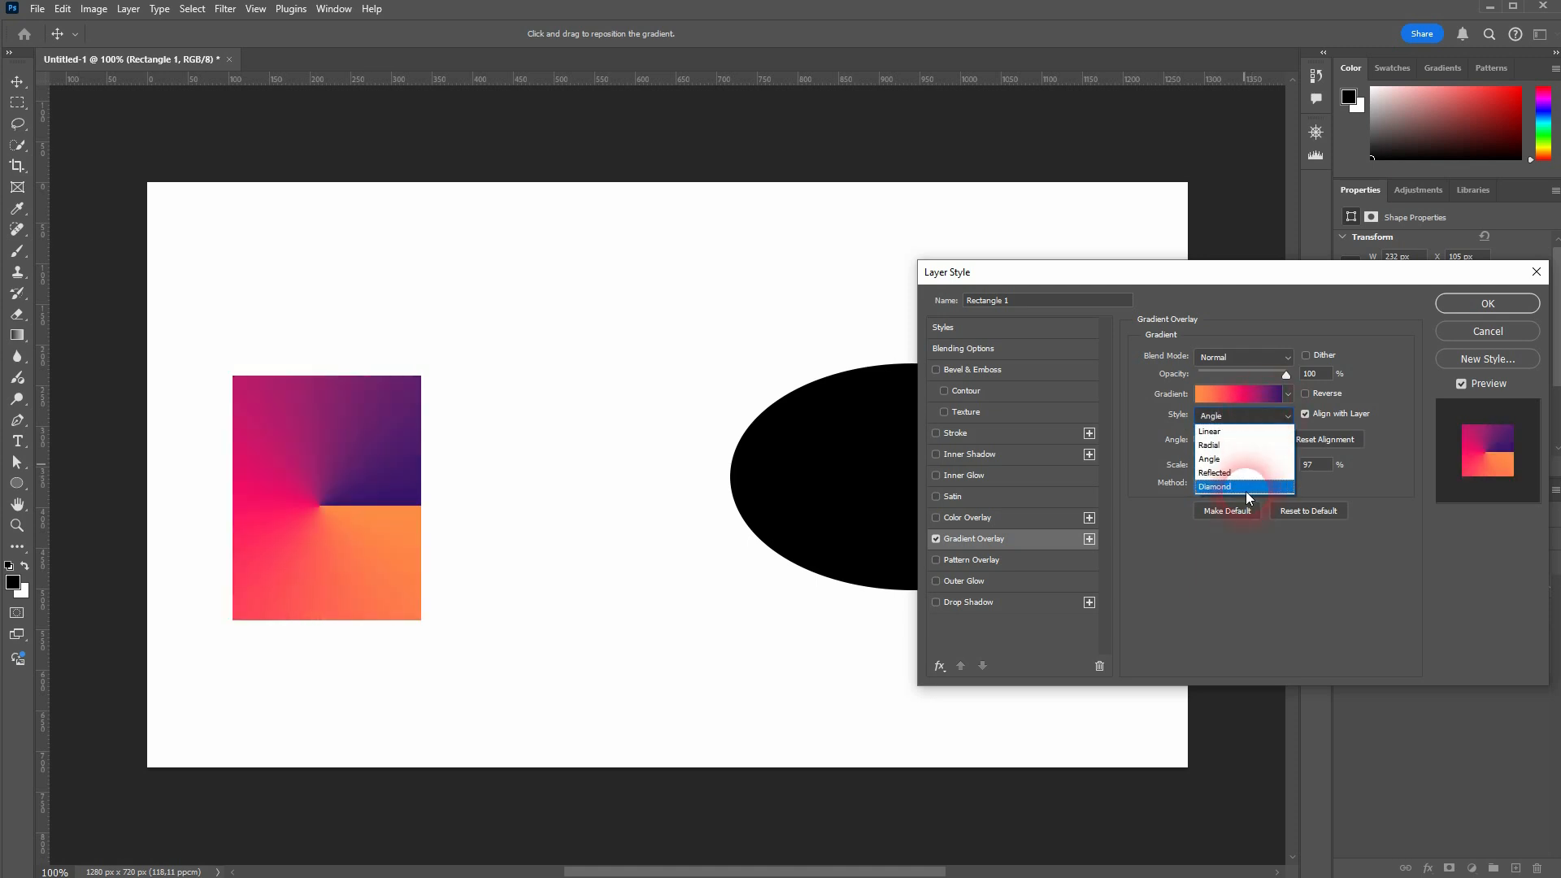
left_click(1246, 490)
left_click(1252, 416)
left_click(1251, 438)
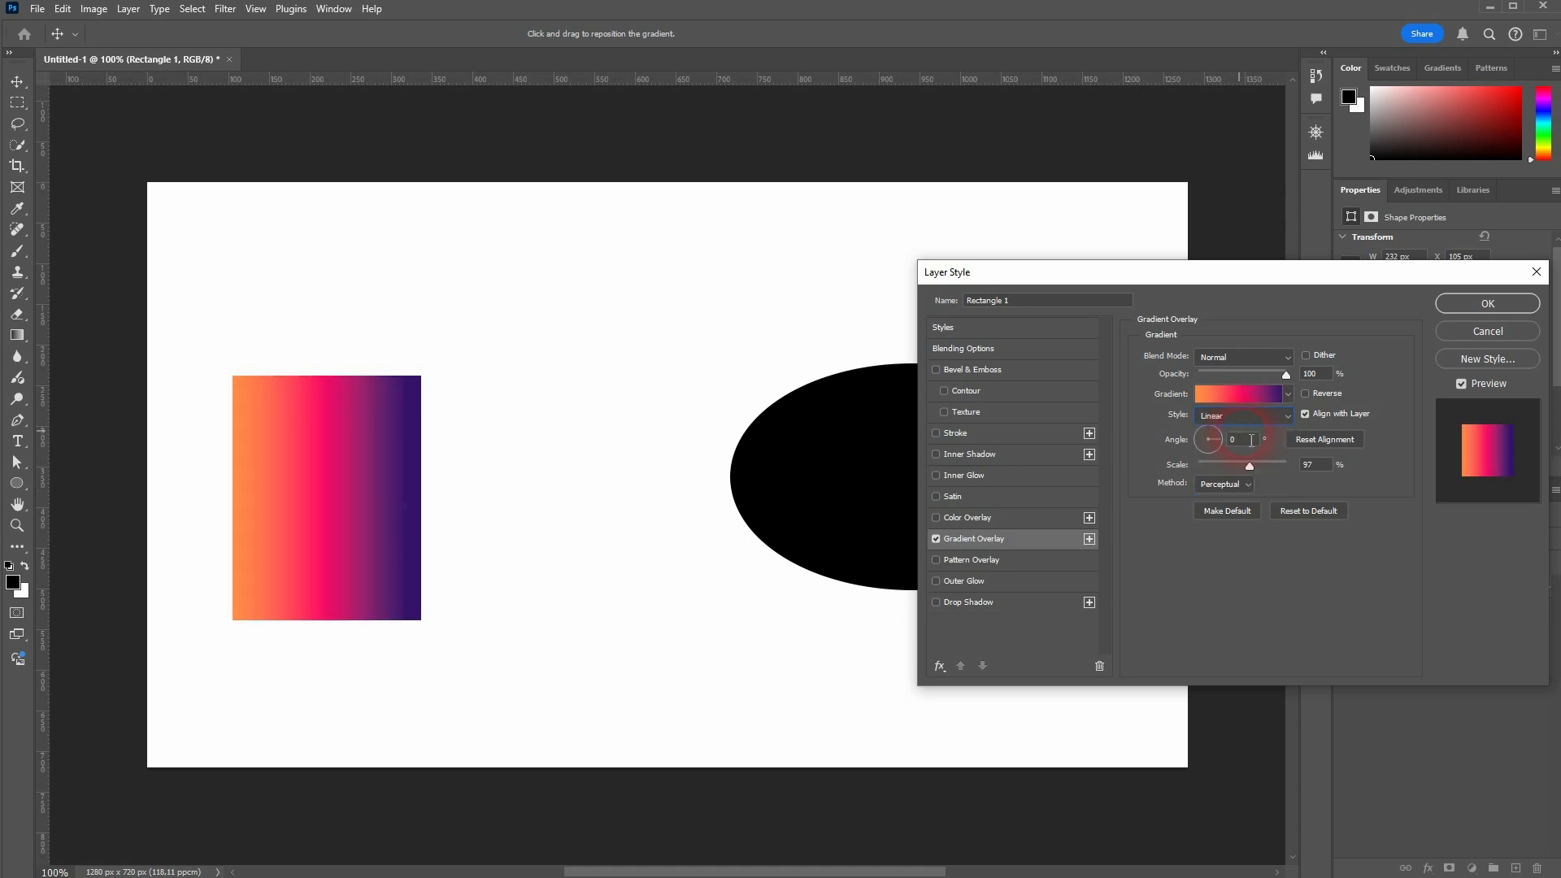
Try a 42° angle on the rectangle's gradient, reposition the gradient on the canvas, and set the angle to -149°.
left_click_drag(1218, 437, 1217, 432)
left_click_drag(428, 421, 431, 490)
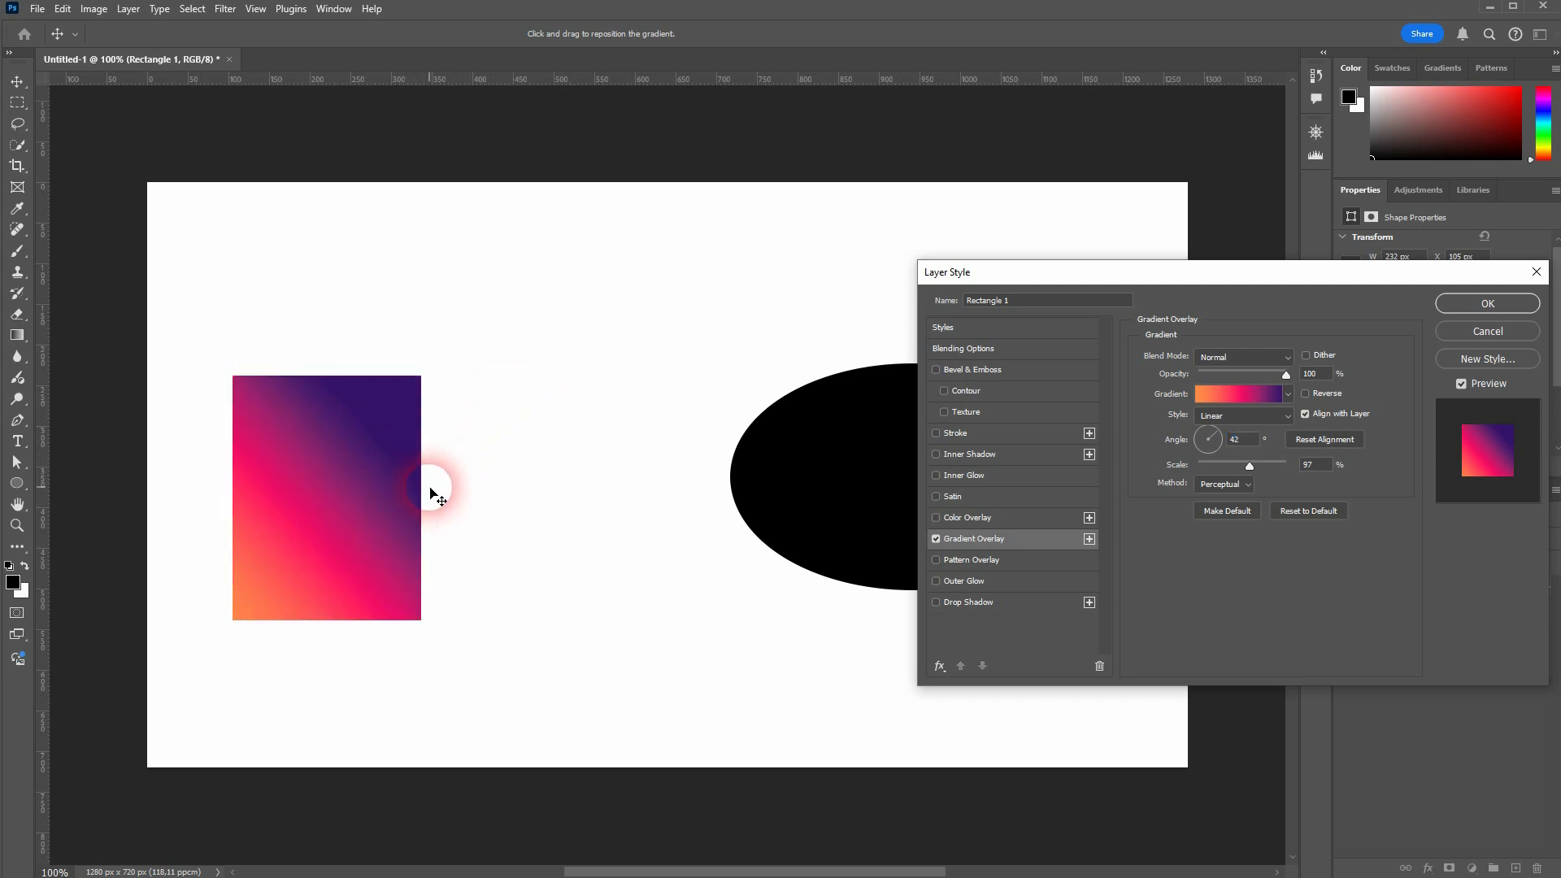
left_click_drag(1217, 442, 1193, 451)
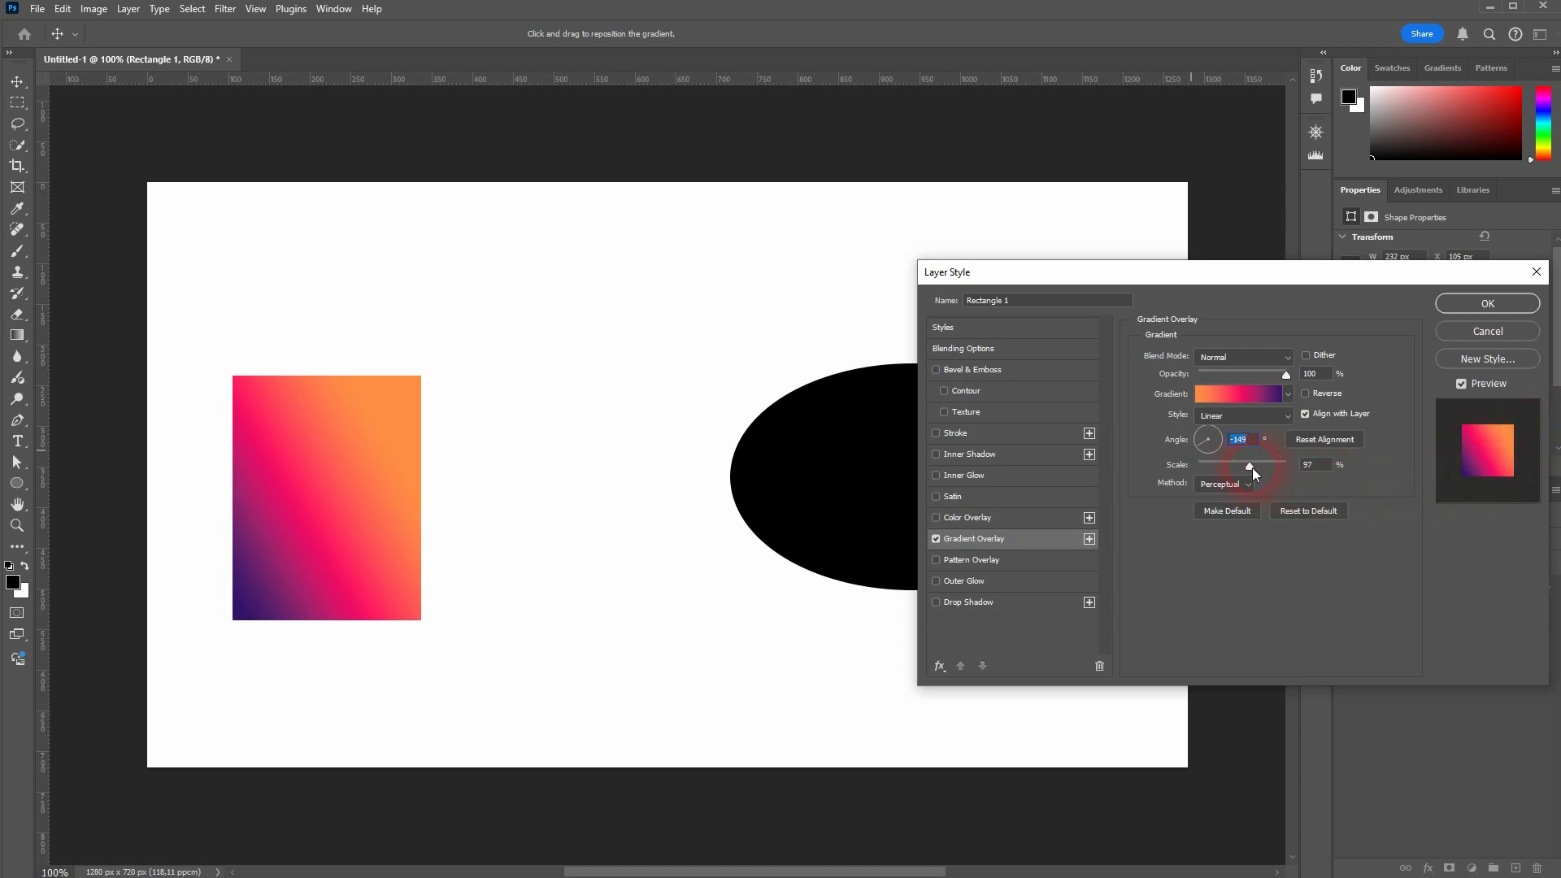
Try a 150% and a smaller scale on the rectangle's gradient, set the scale to 100%, and apply the layer style.
left_click_drag(1253, 469, 1401, 469)
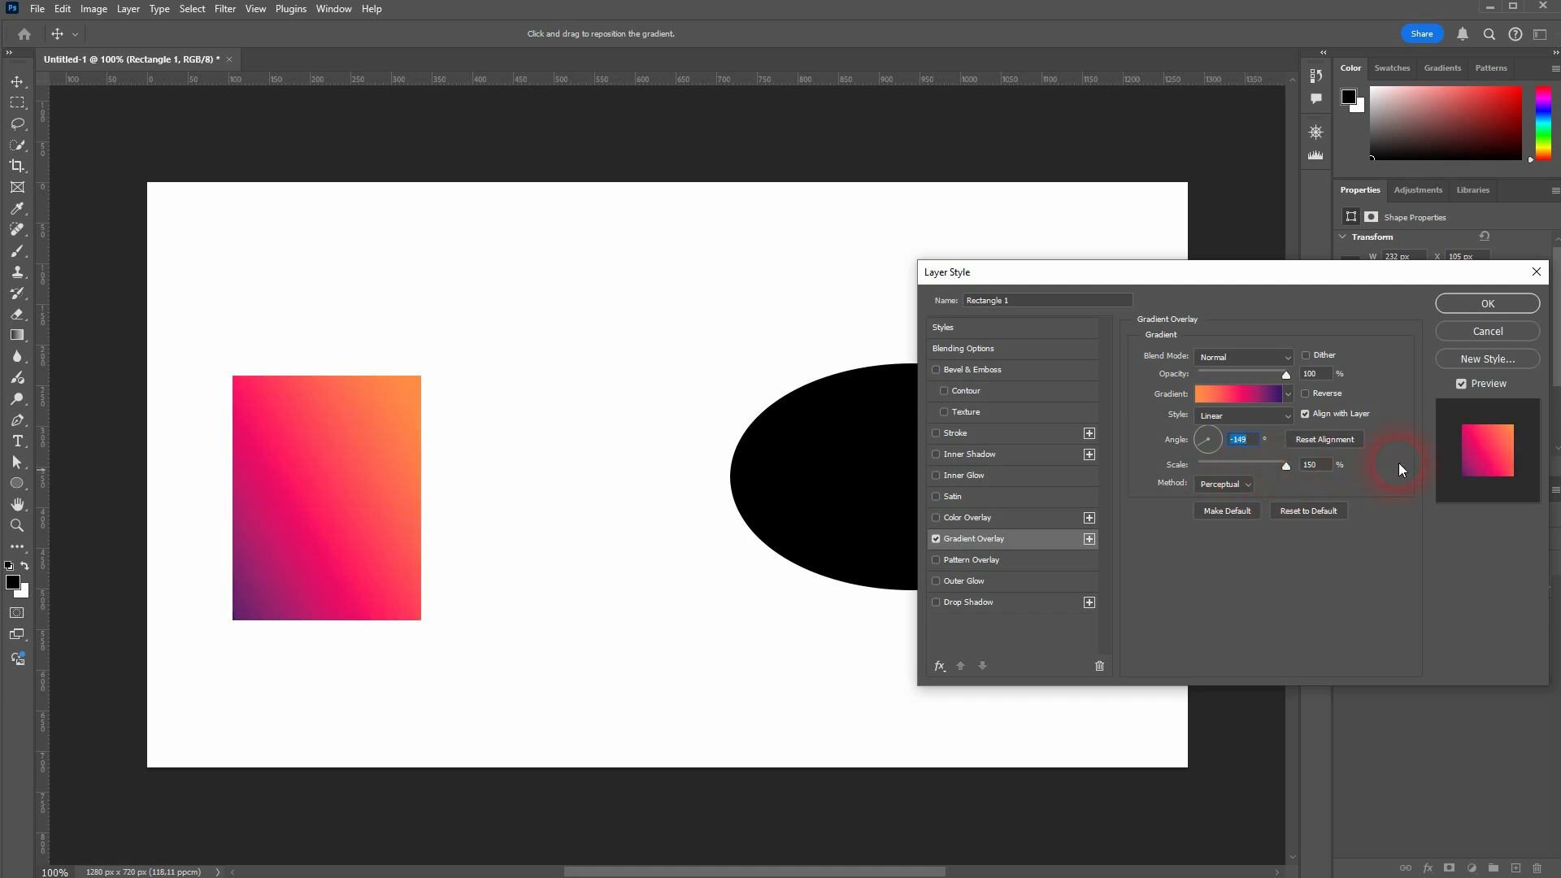
left_click_drag(1300, 469, 1241, 470)
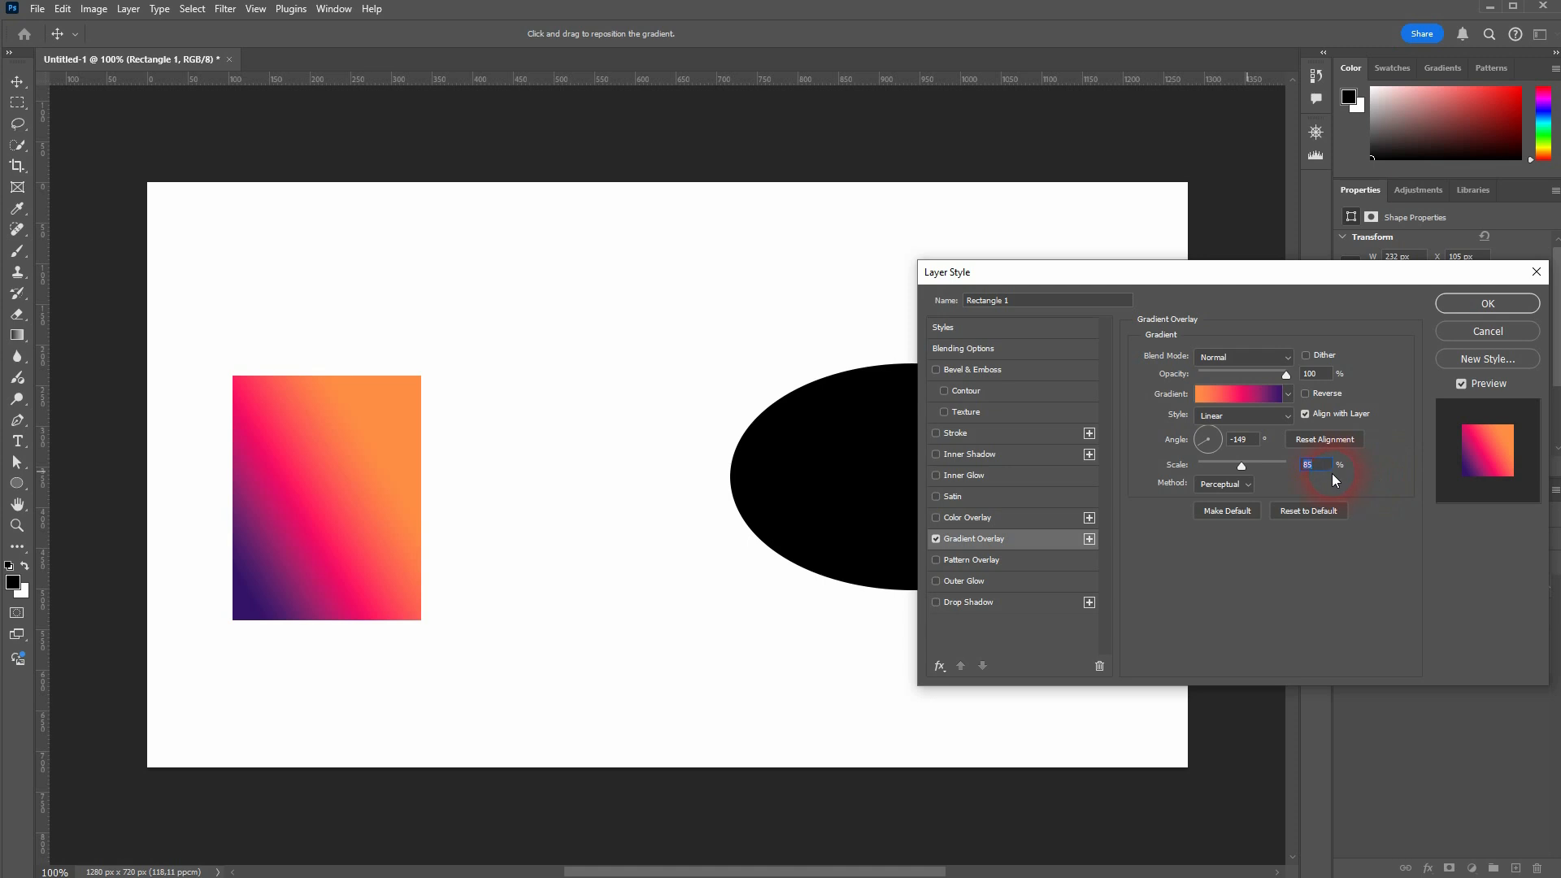
type("100")
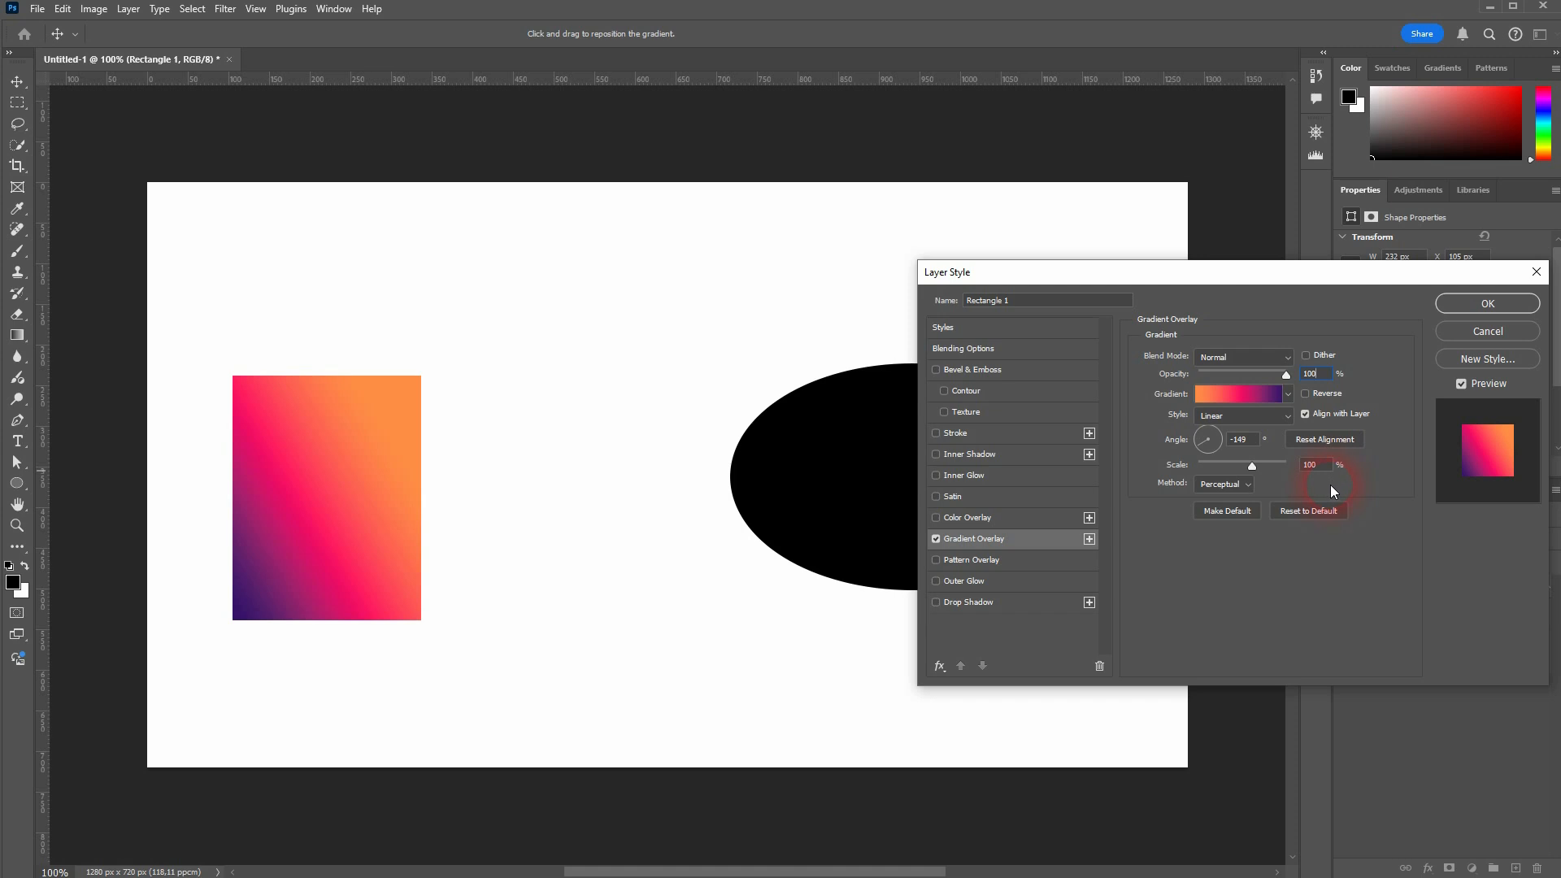
left_click(1439, 301)
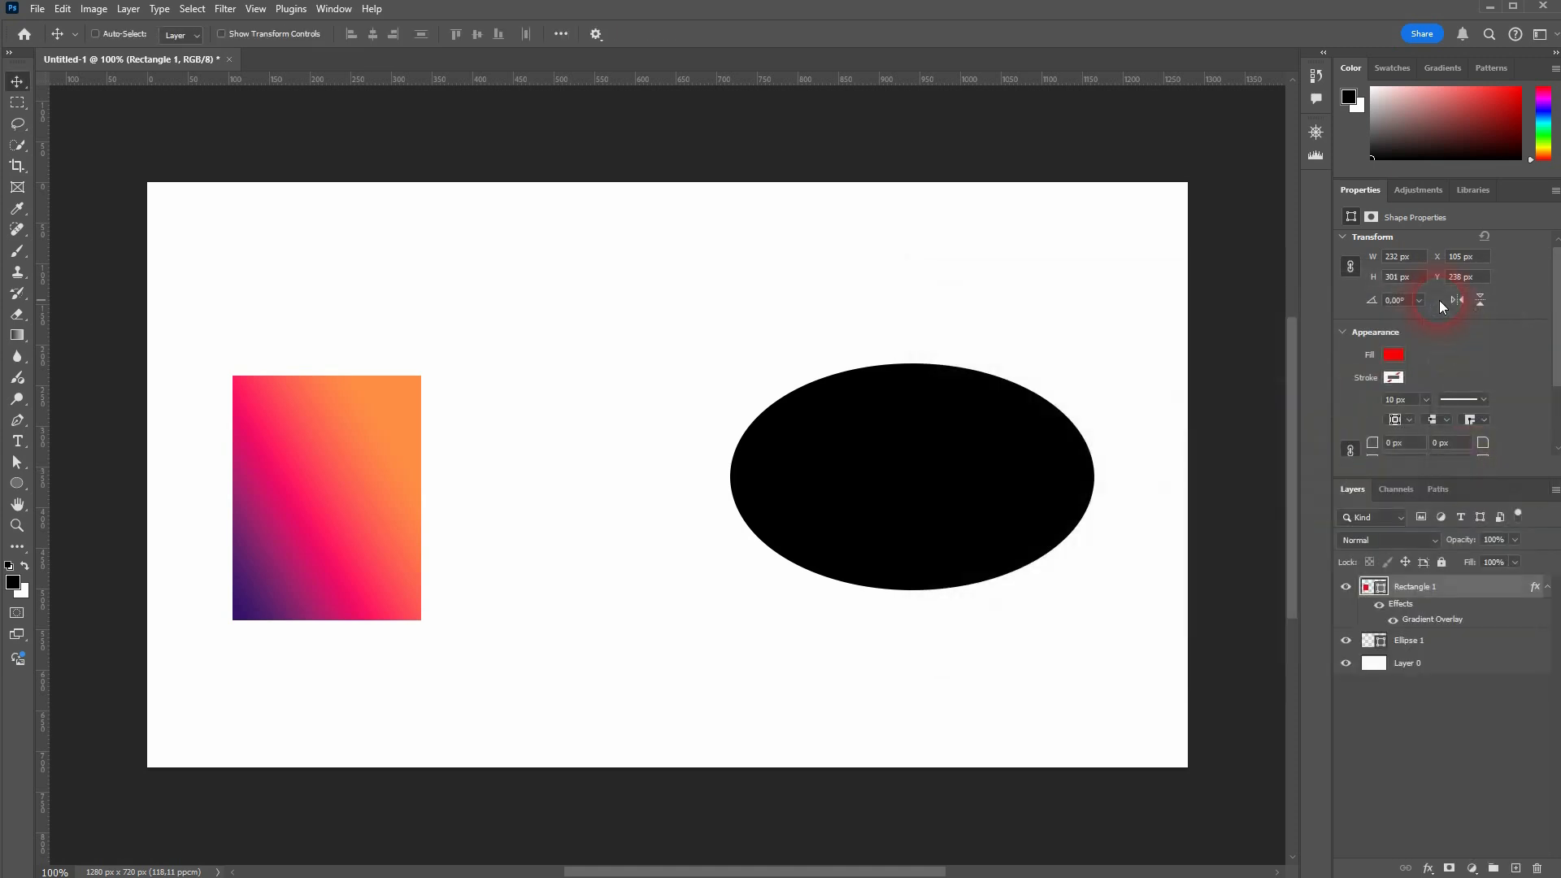
Open the Layer Style settings of the Ellipse 1 layer, clear of the ellipse, and enable Gradient Overlay.
left_click(1400, 644)
right_click(1415, 643)
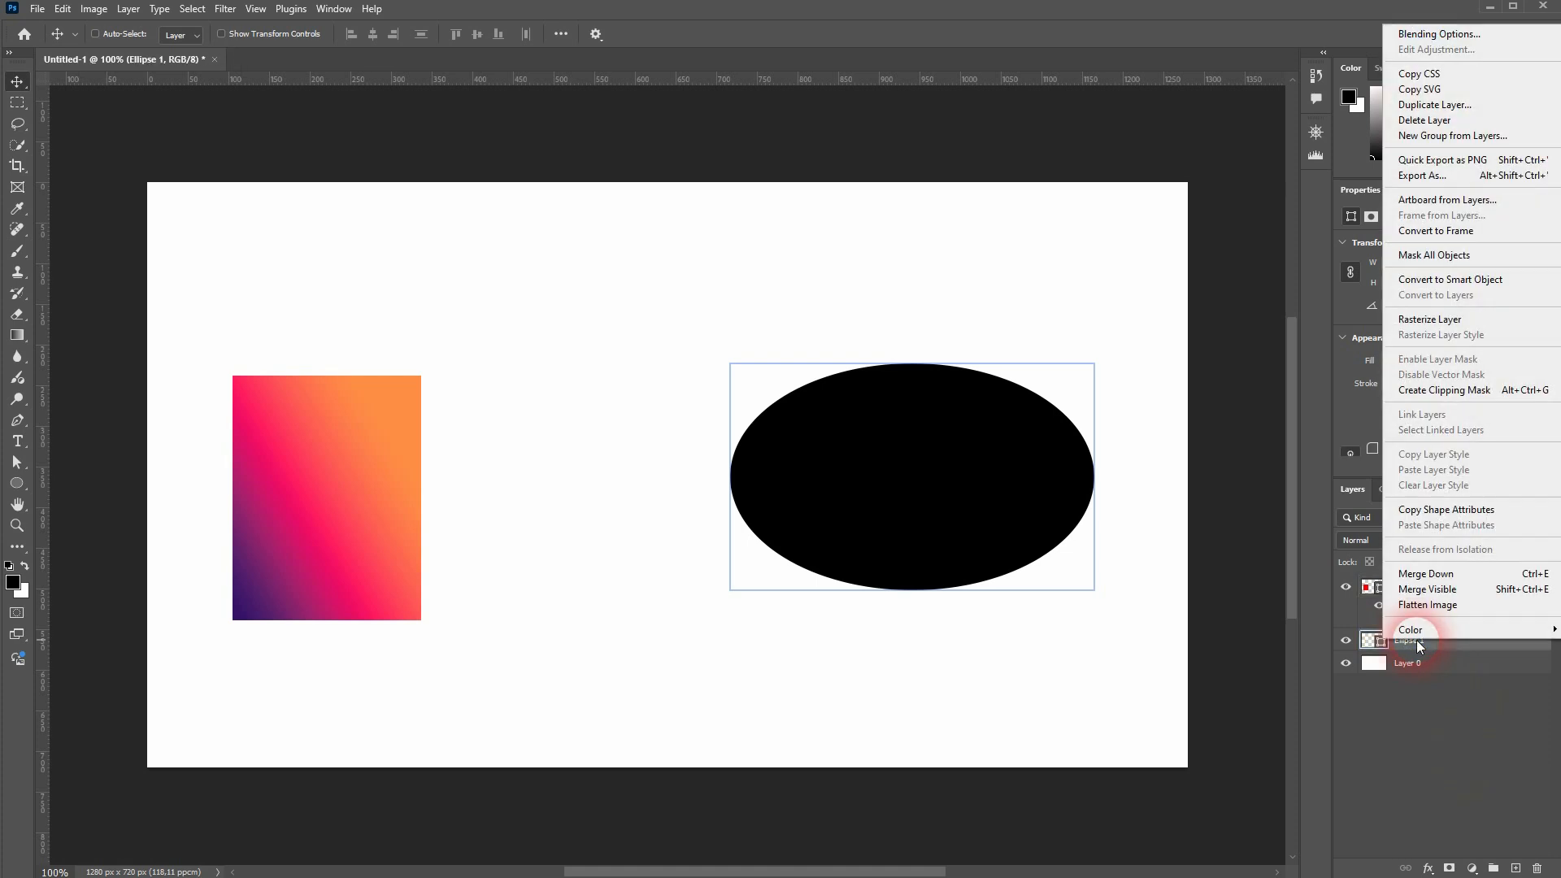
left_click(1415, 34)
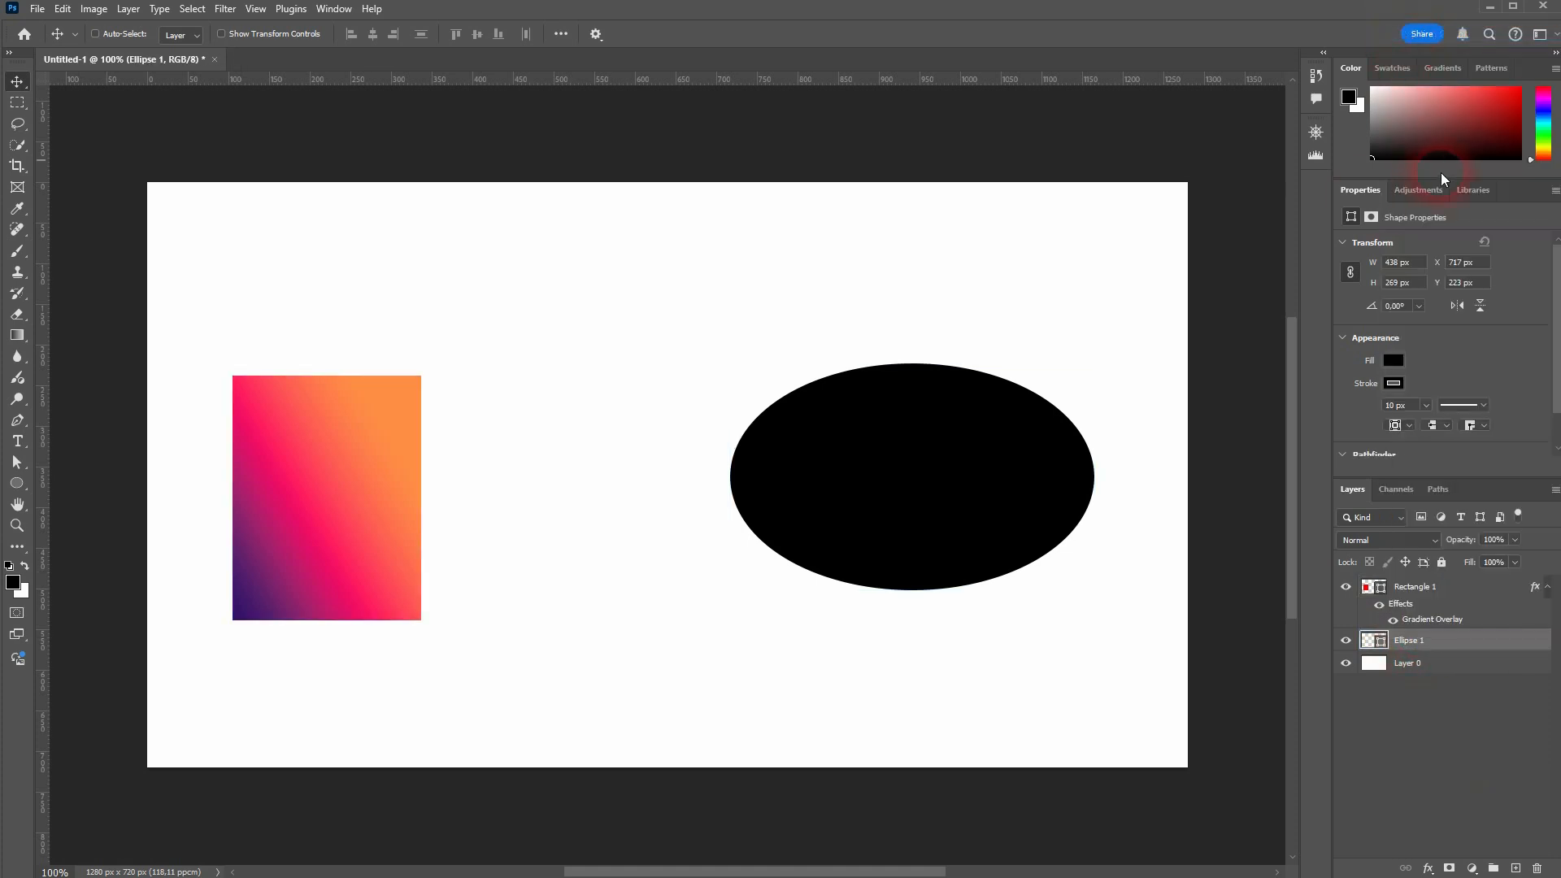
left_click_drag(1105, 274, 252, 91)
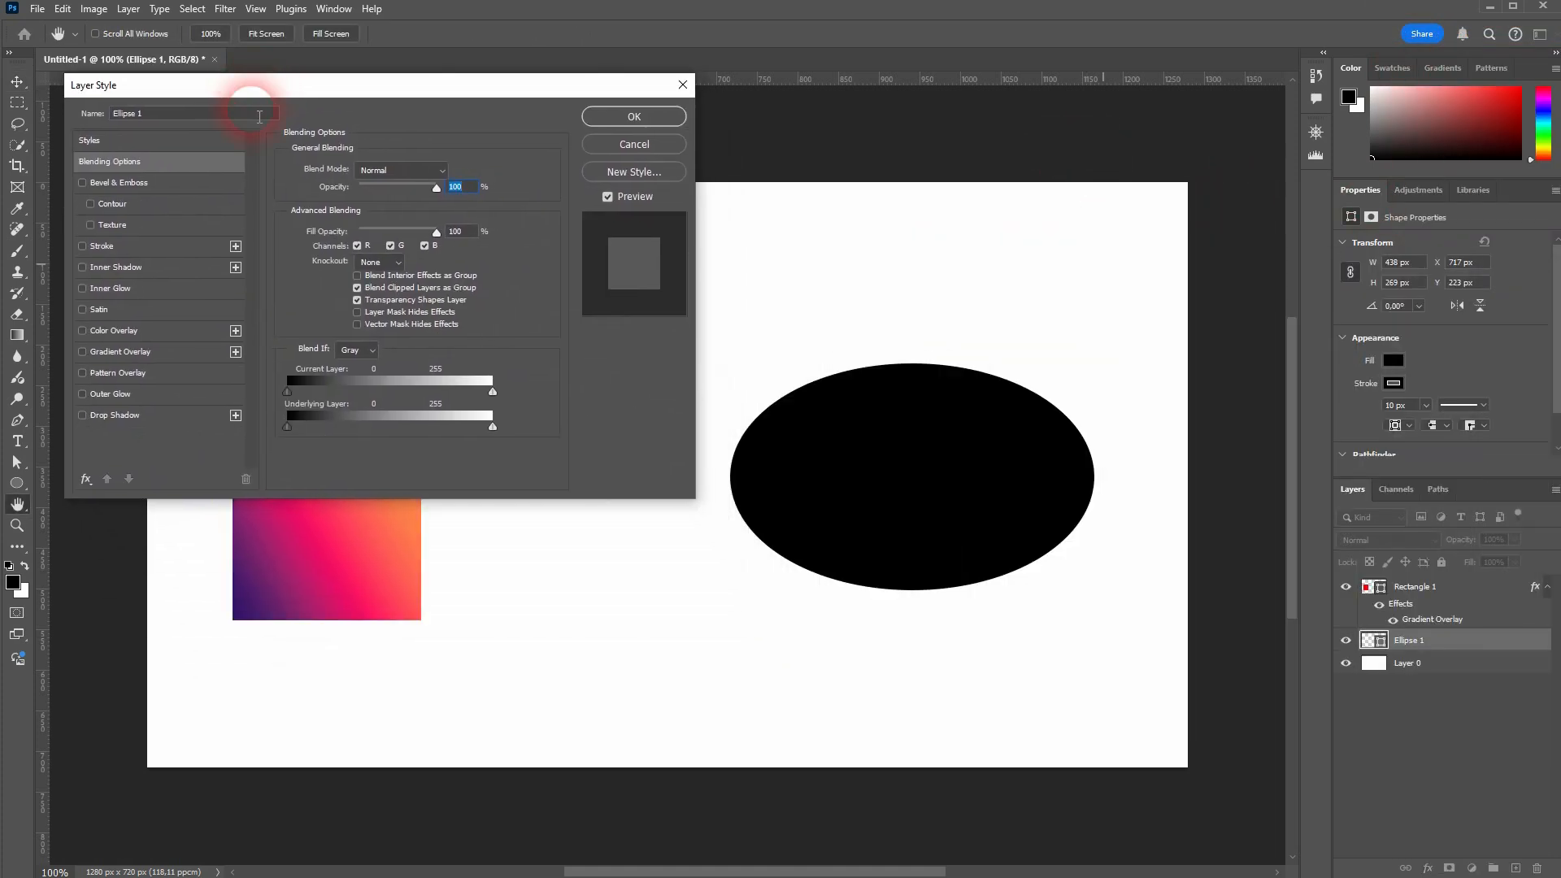
left_click(143, 353)
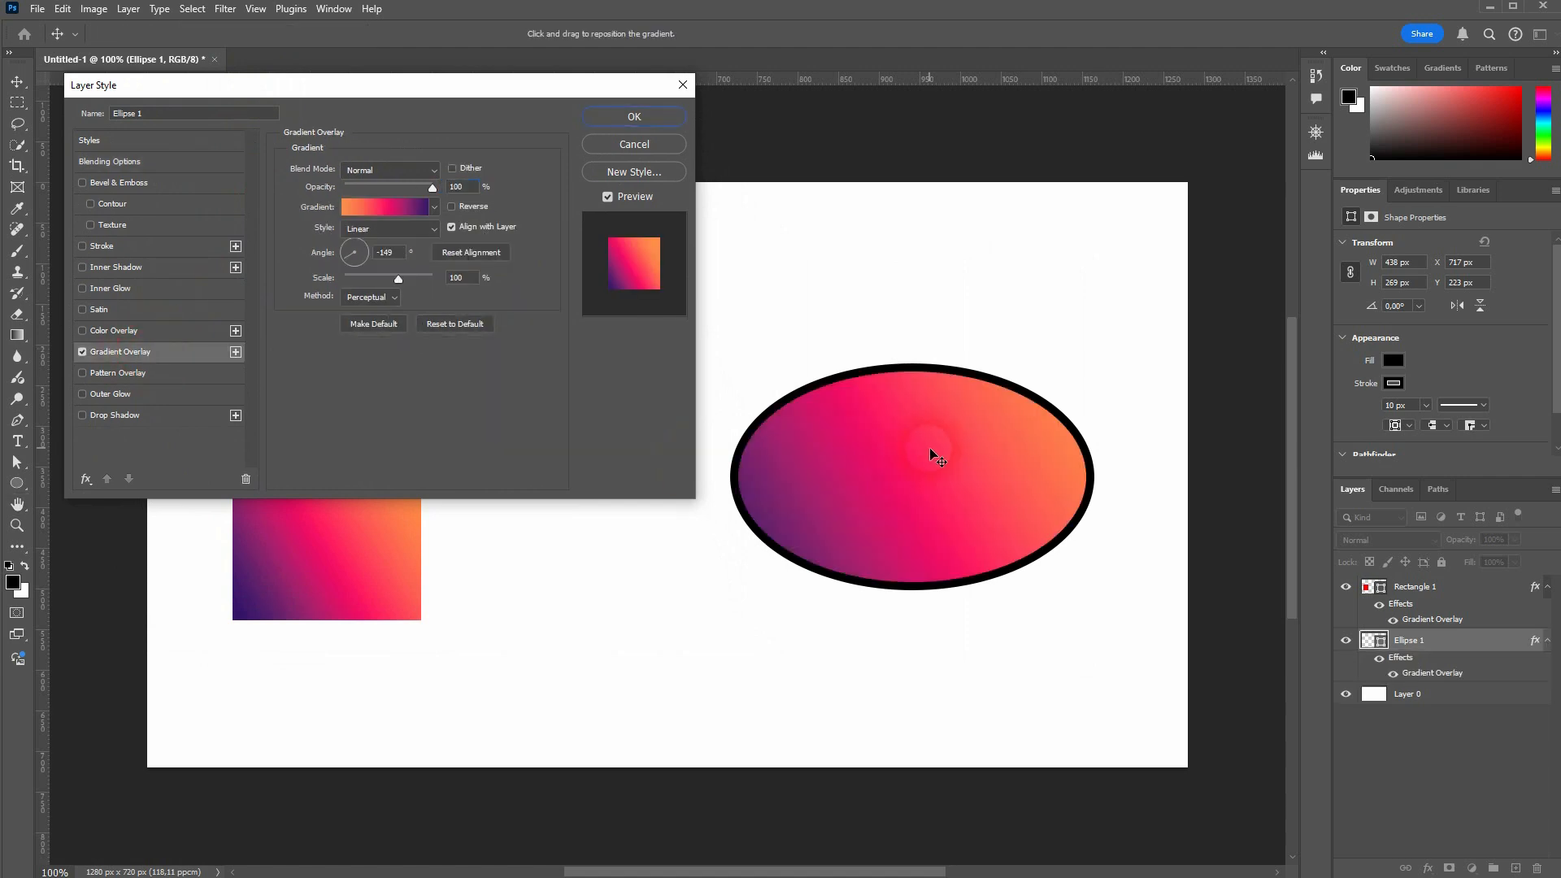
Set the ellipse's gradient to the last preset in the Greens group, running from green through teal to dark purple.
left_click(399, 218)
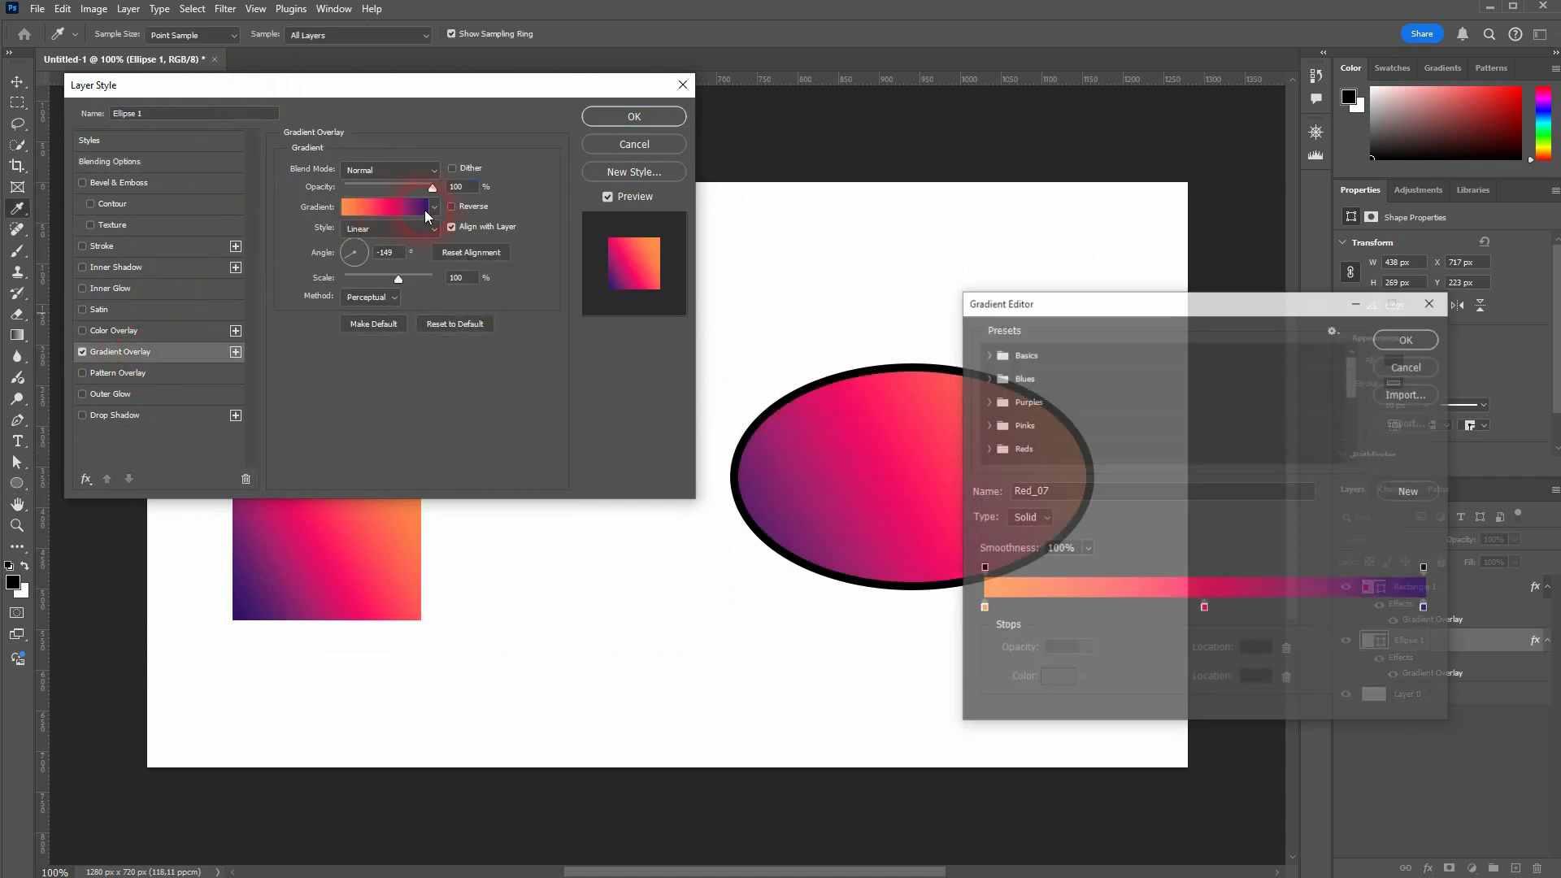
scroll(1090, 418, "down", 5)
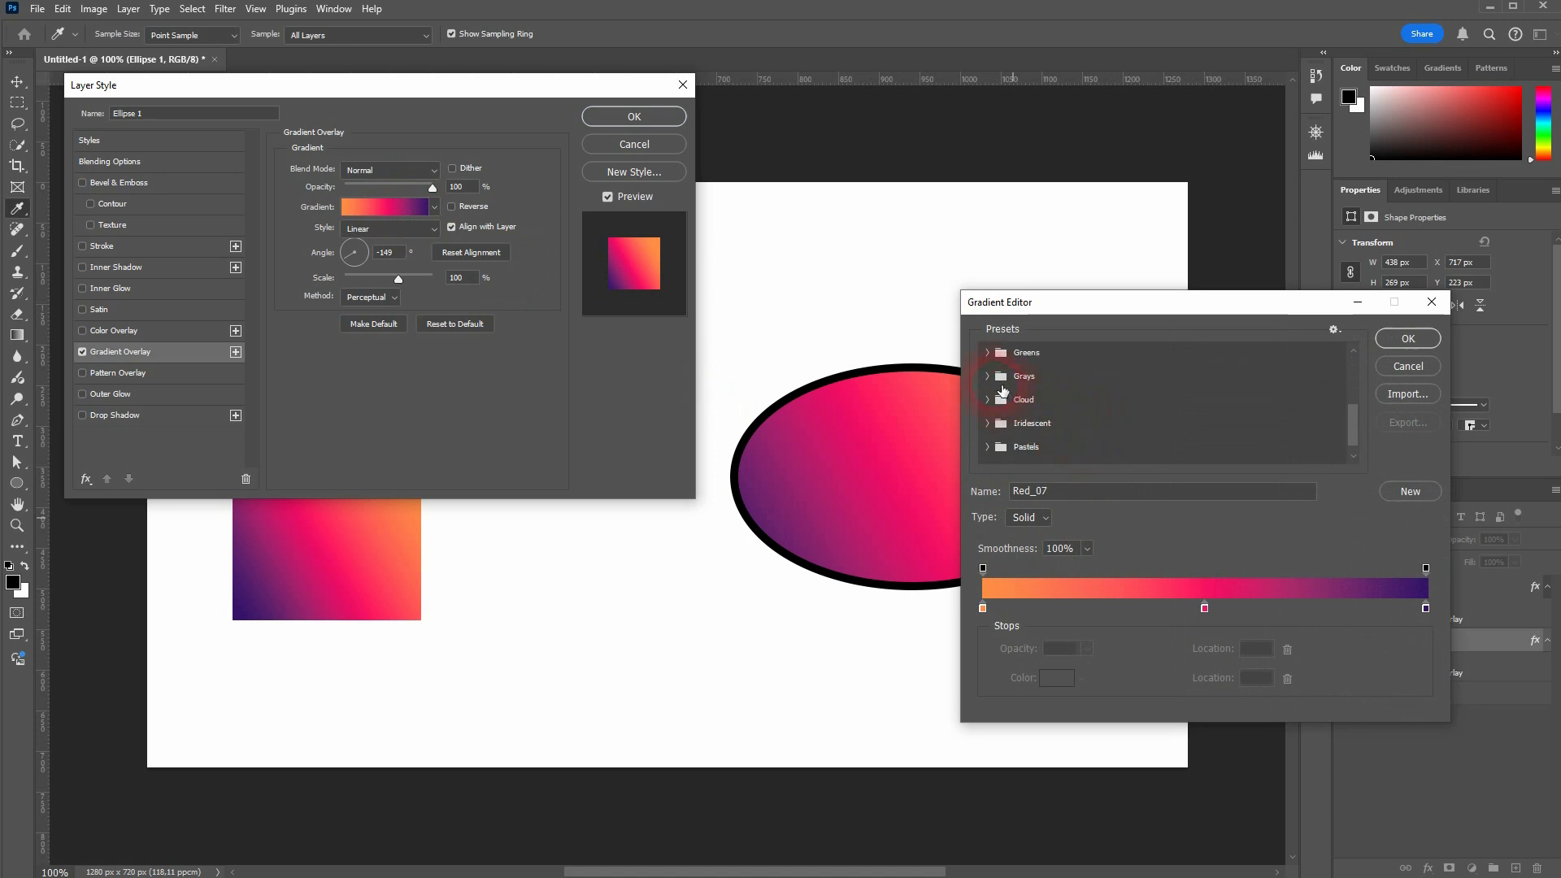
left_click(999, 353)
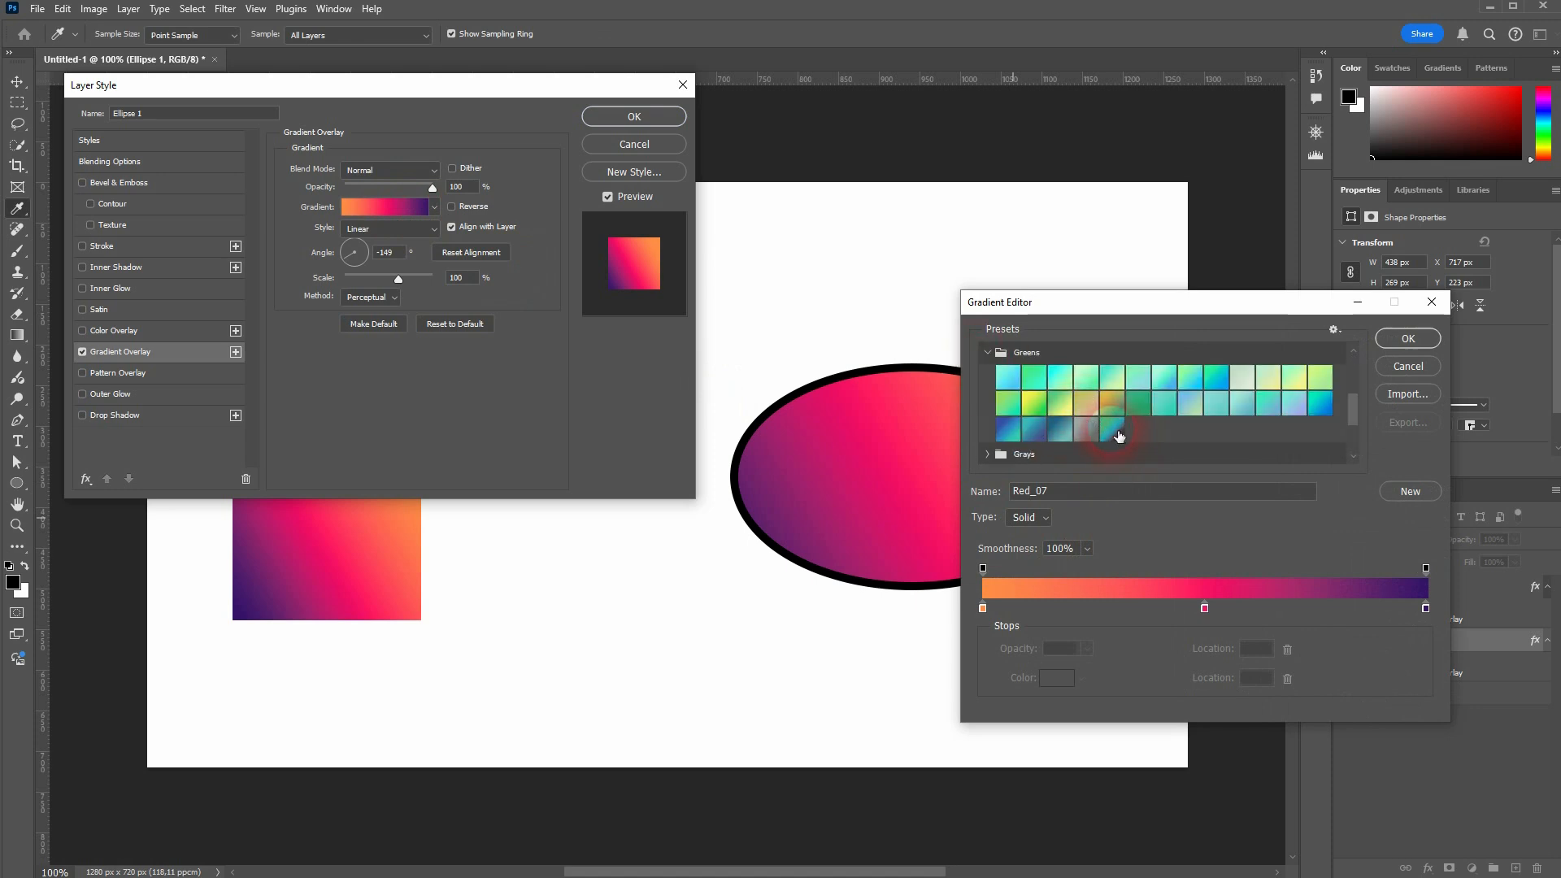
left_click(1117, 433)
left_click(1408, 338)
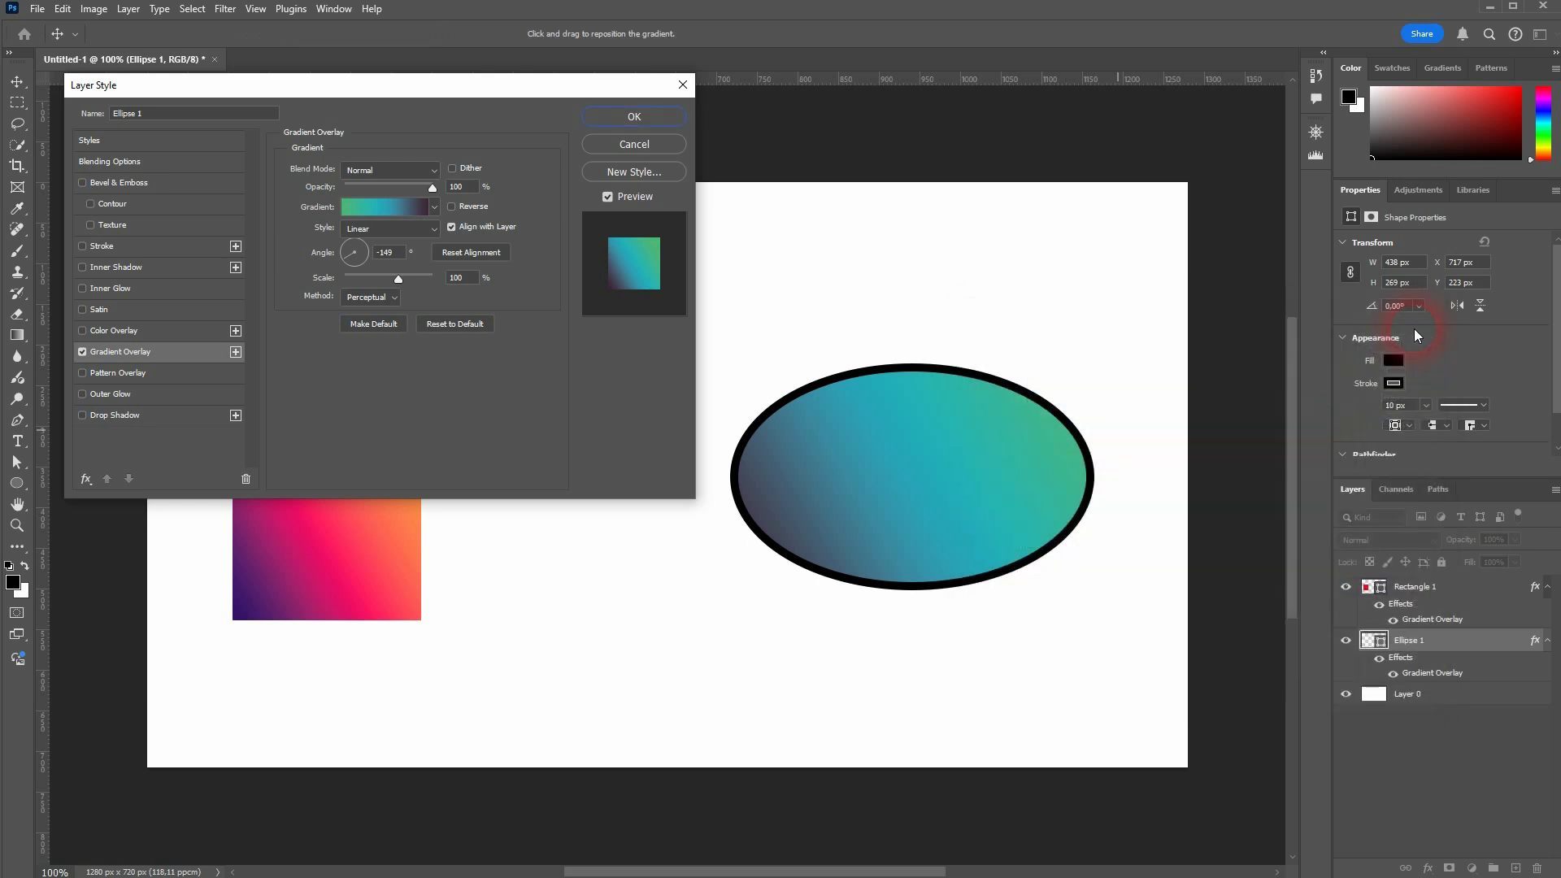
Set the ellipse's gradient style to Radial, move its centre to the ellipse's middle, set the scale to 56%, and apply the style.
left_click(424, 230)
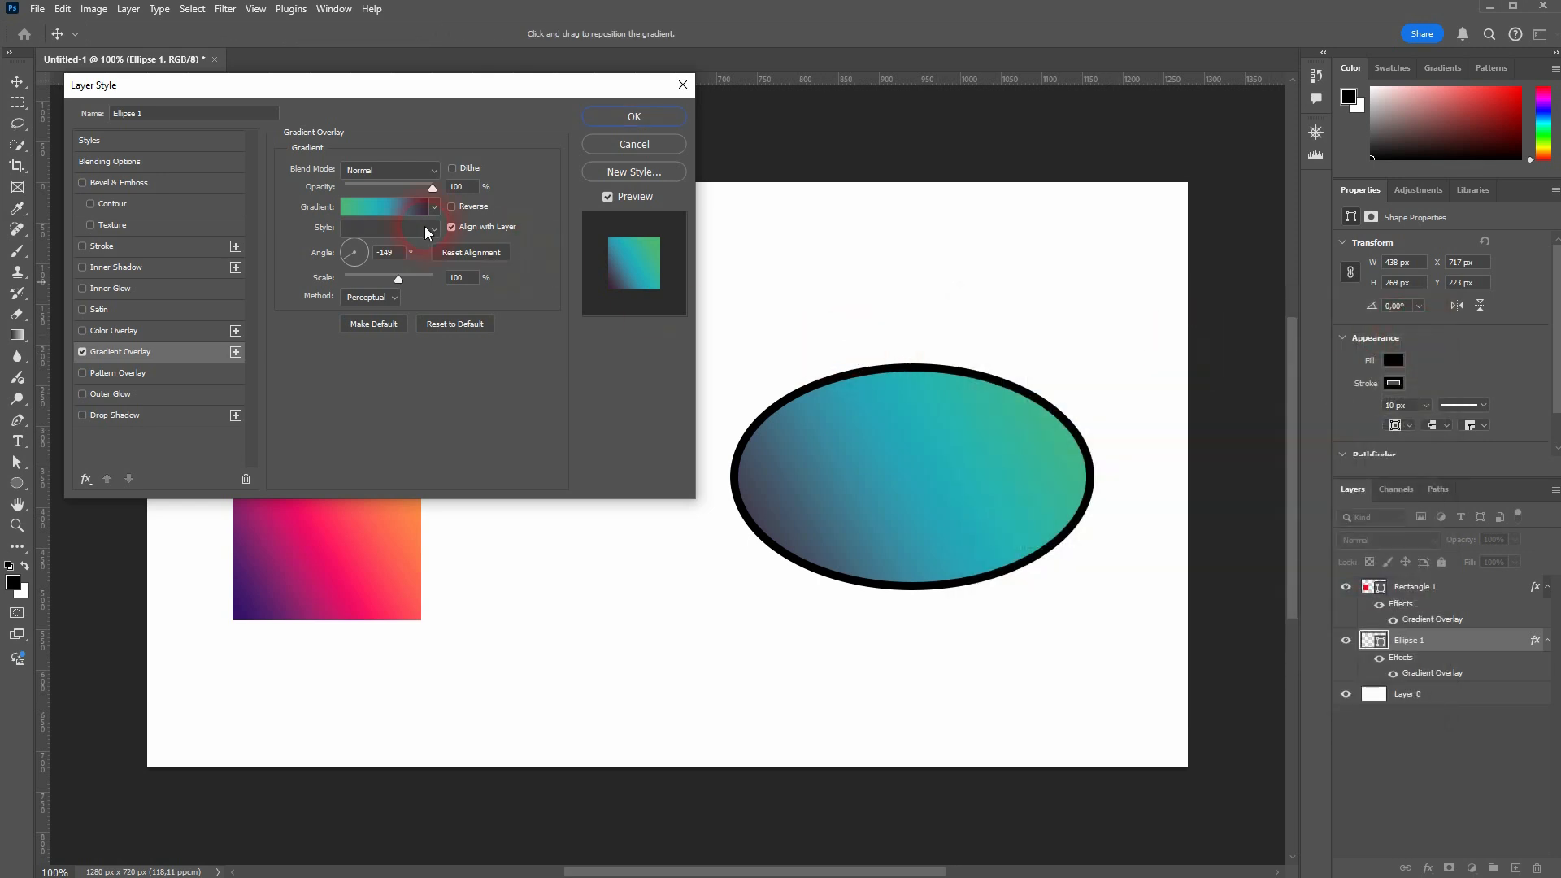
left_click(403, 261)
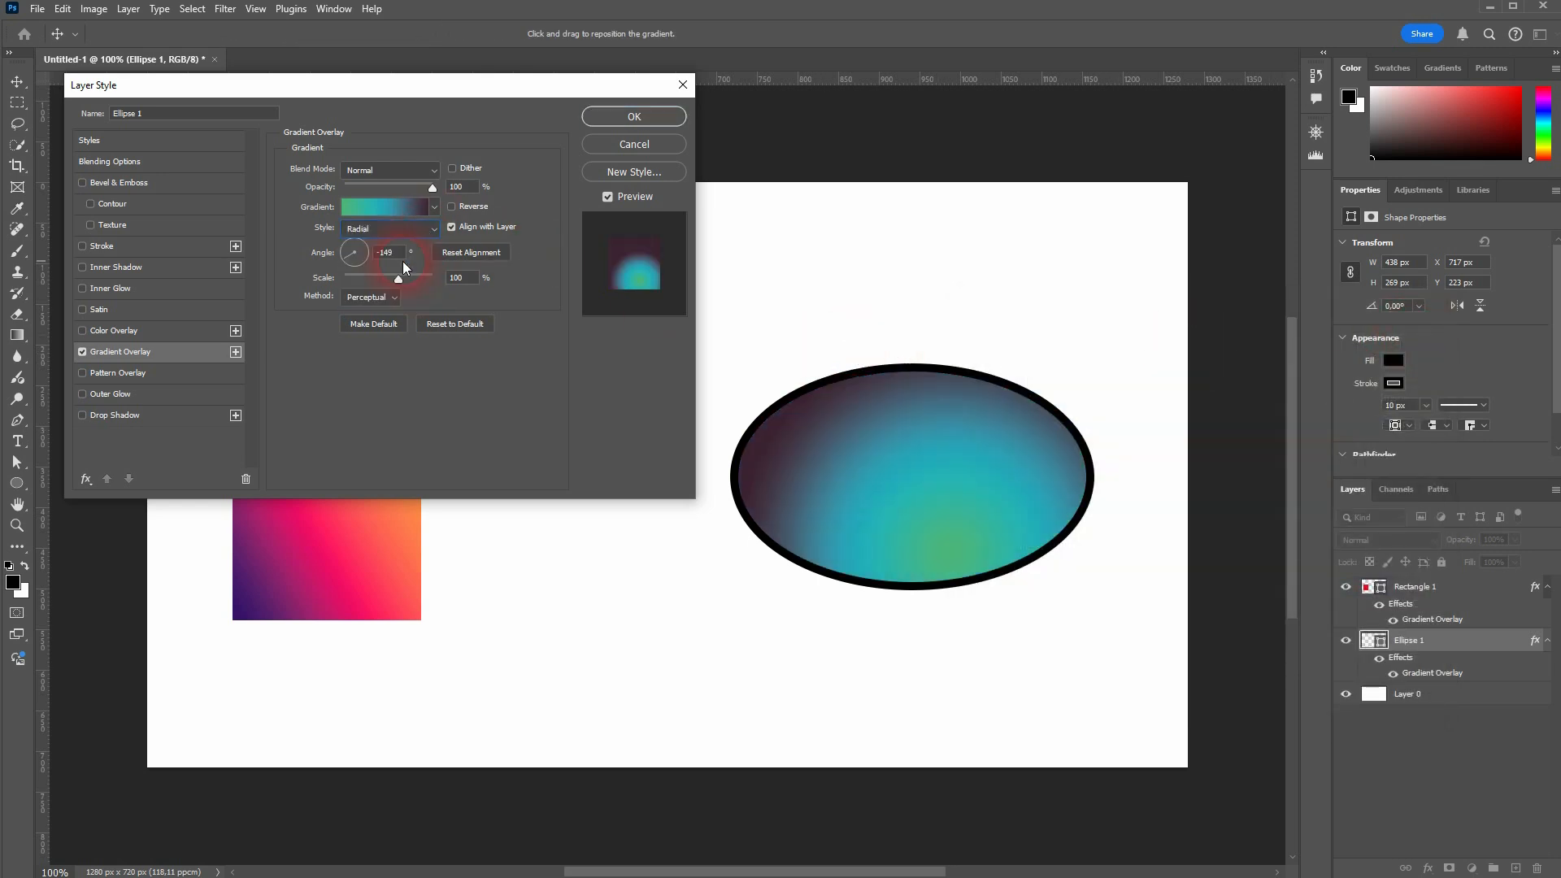
left_click_drag(949, 547, 924, 498)
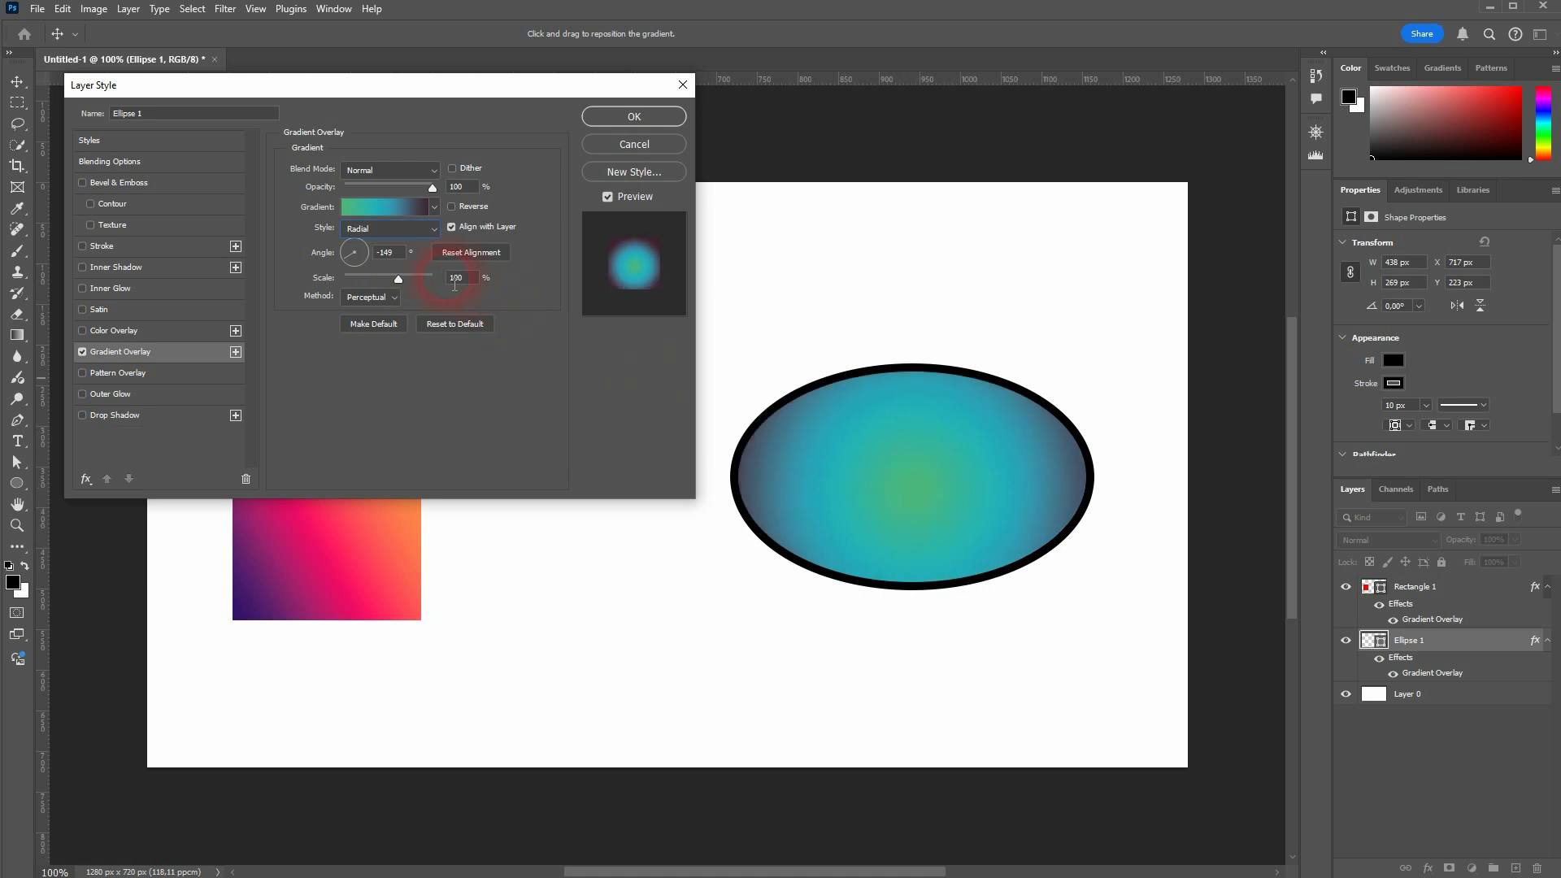
left_click_drag(397, 277, 369, 296)
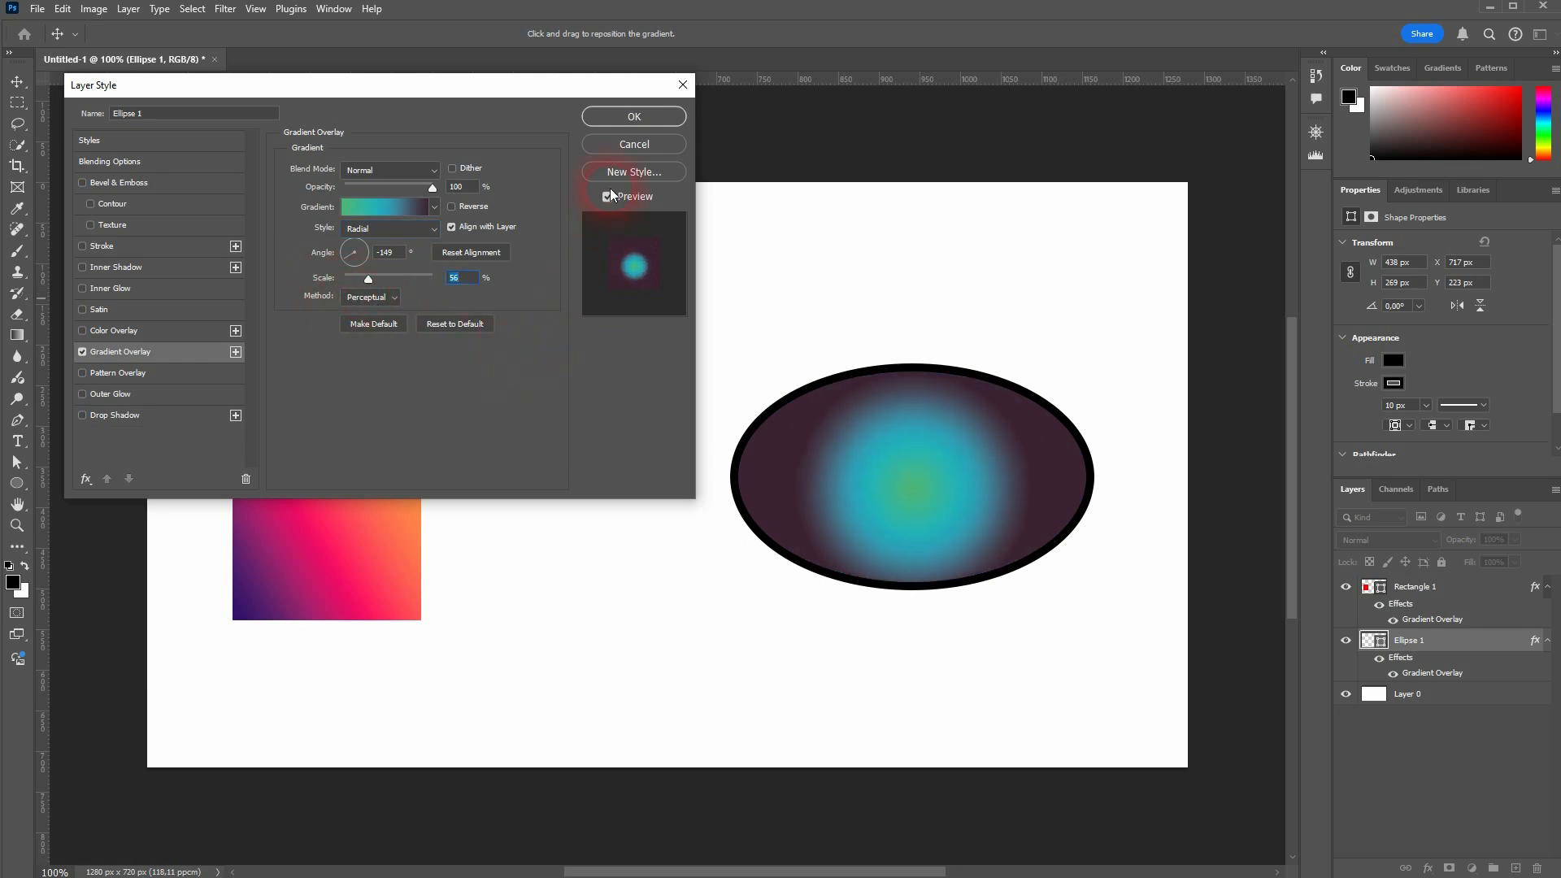
left_click(636, 118)
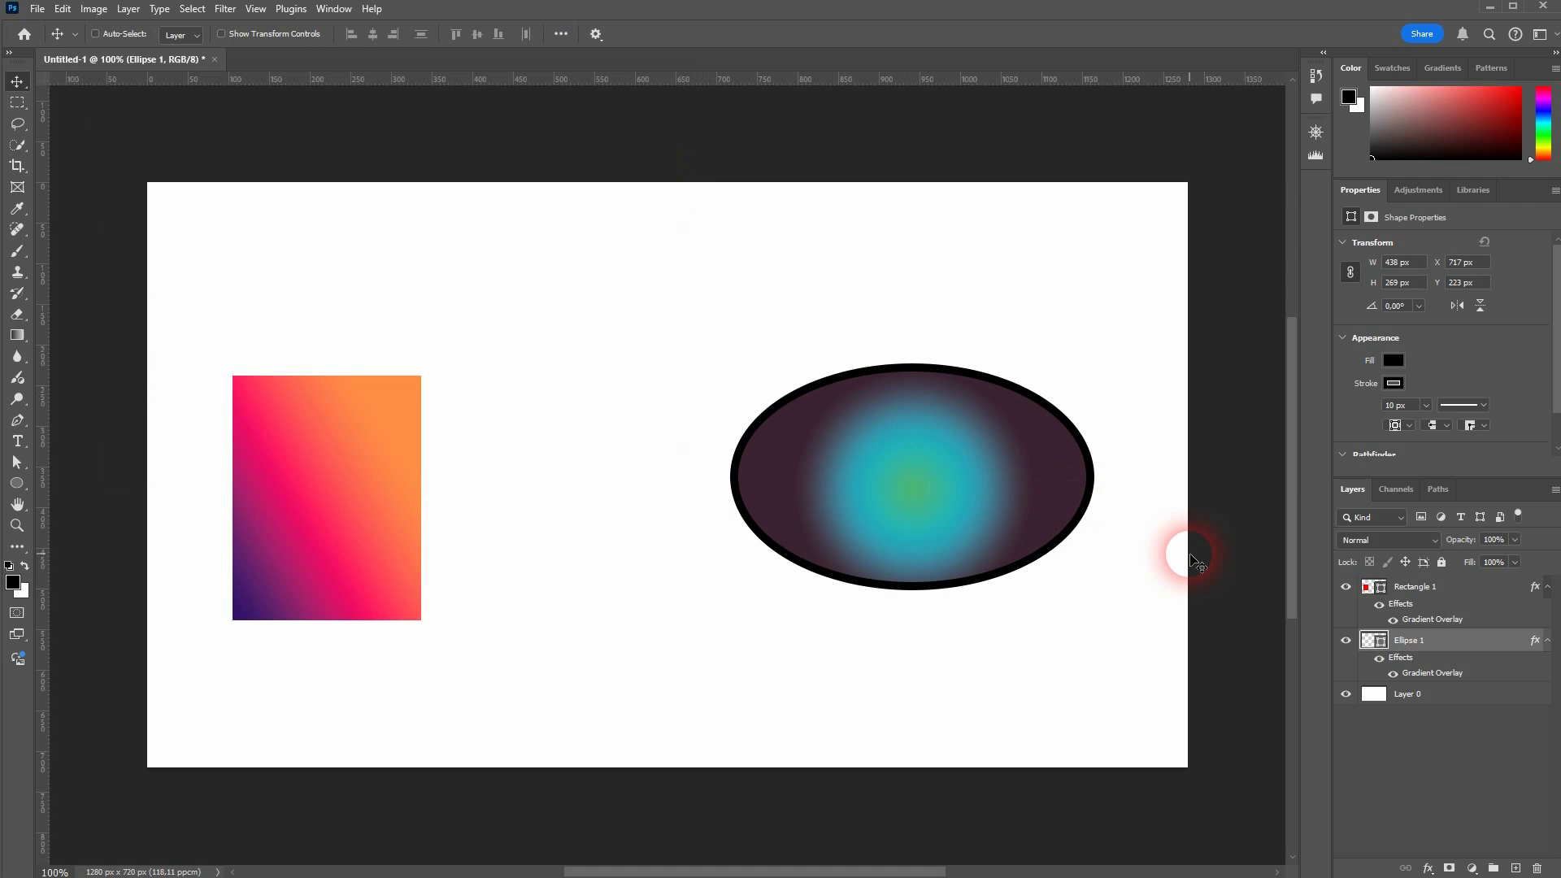
Remove the black stroke from the ellipse by setting it to no colour.
left_click(1393, 383)
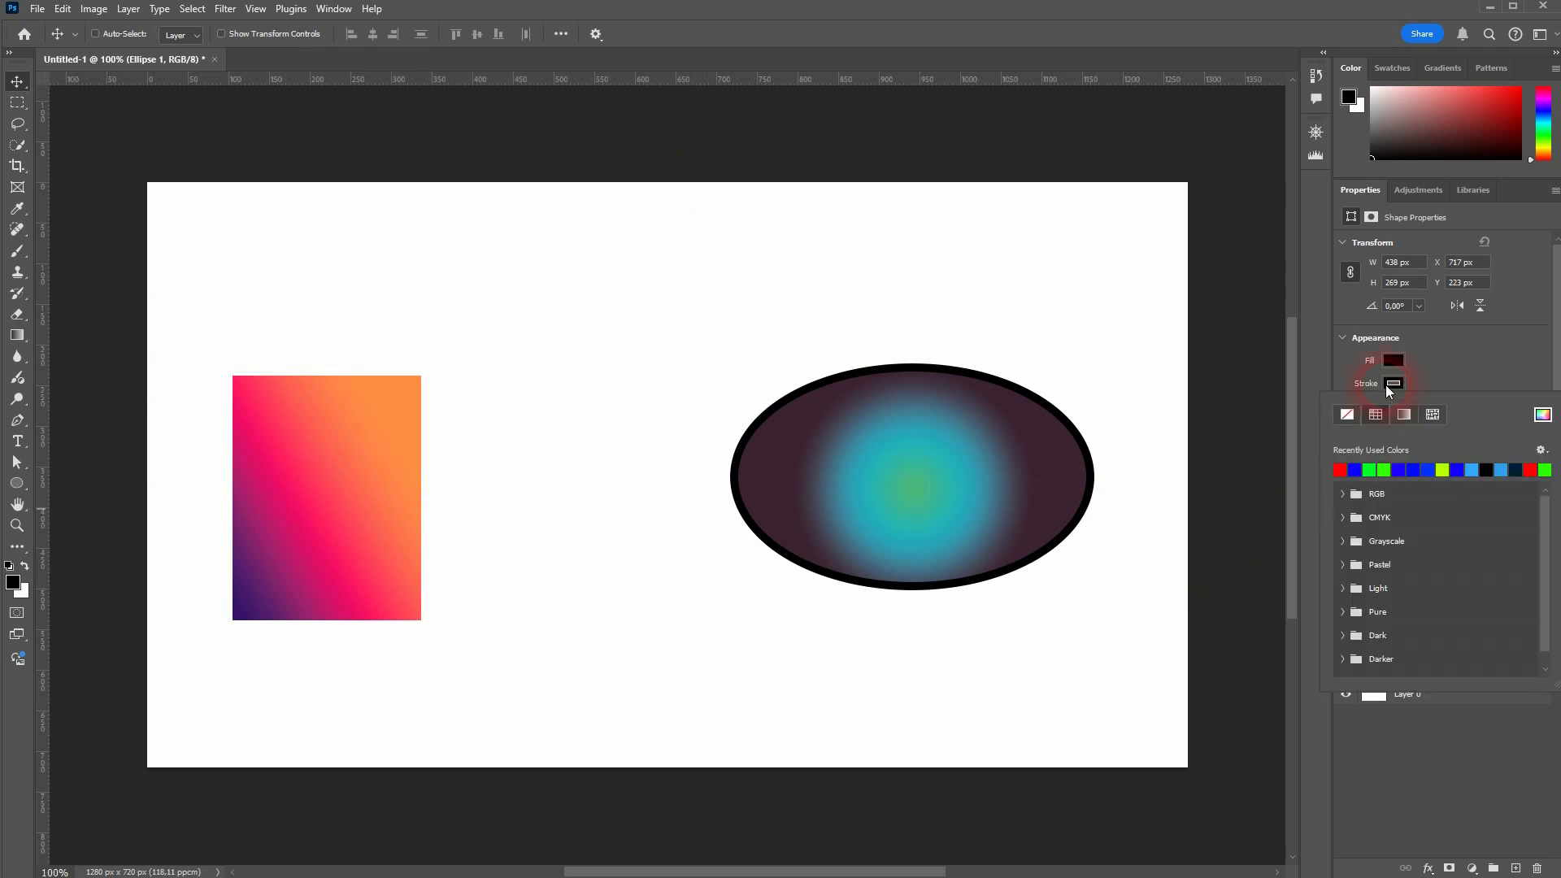
left_click(1345, 416)
left_click(1462, 361)
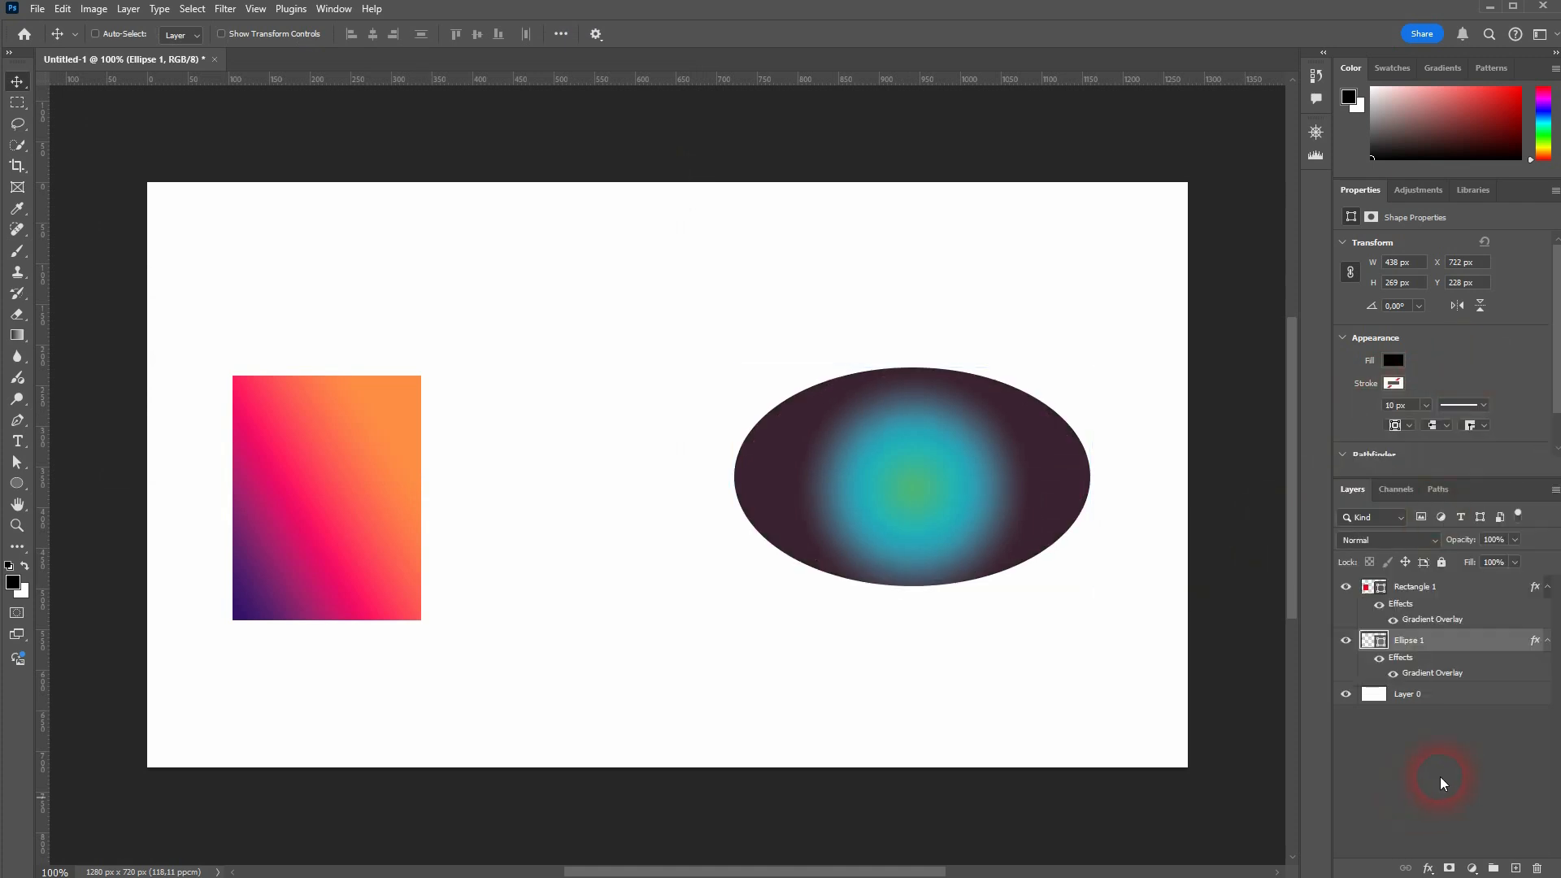
Select the white background layer, Layer 0, instead of the ellipse.
left_click(1432, 696)
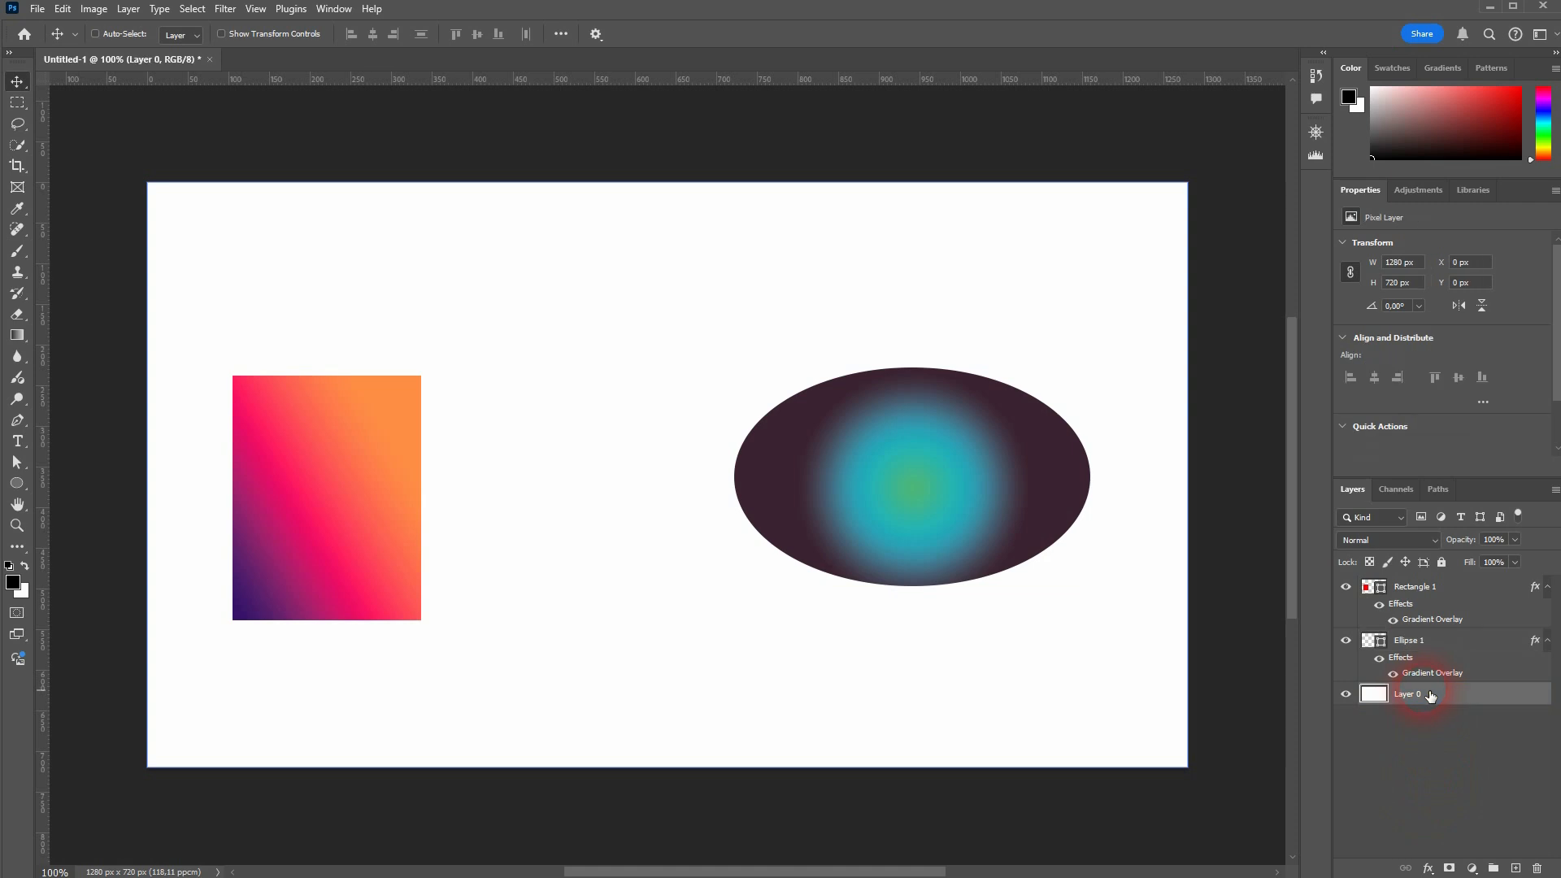
left_click(1431, 669)
left_click(1392, 777)
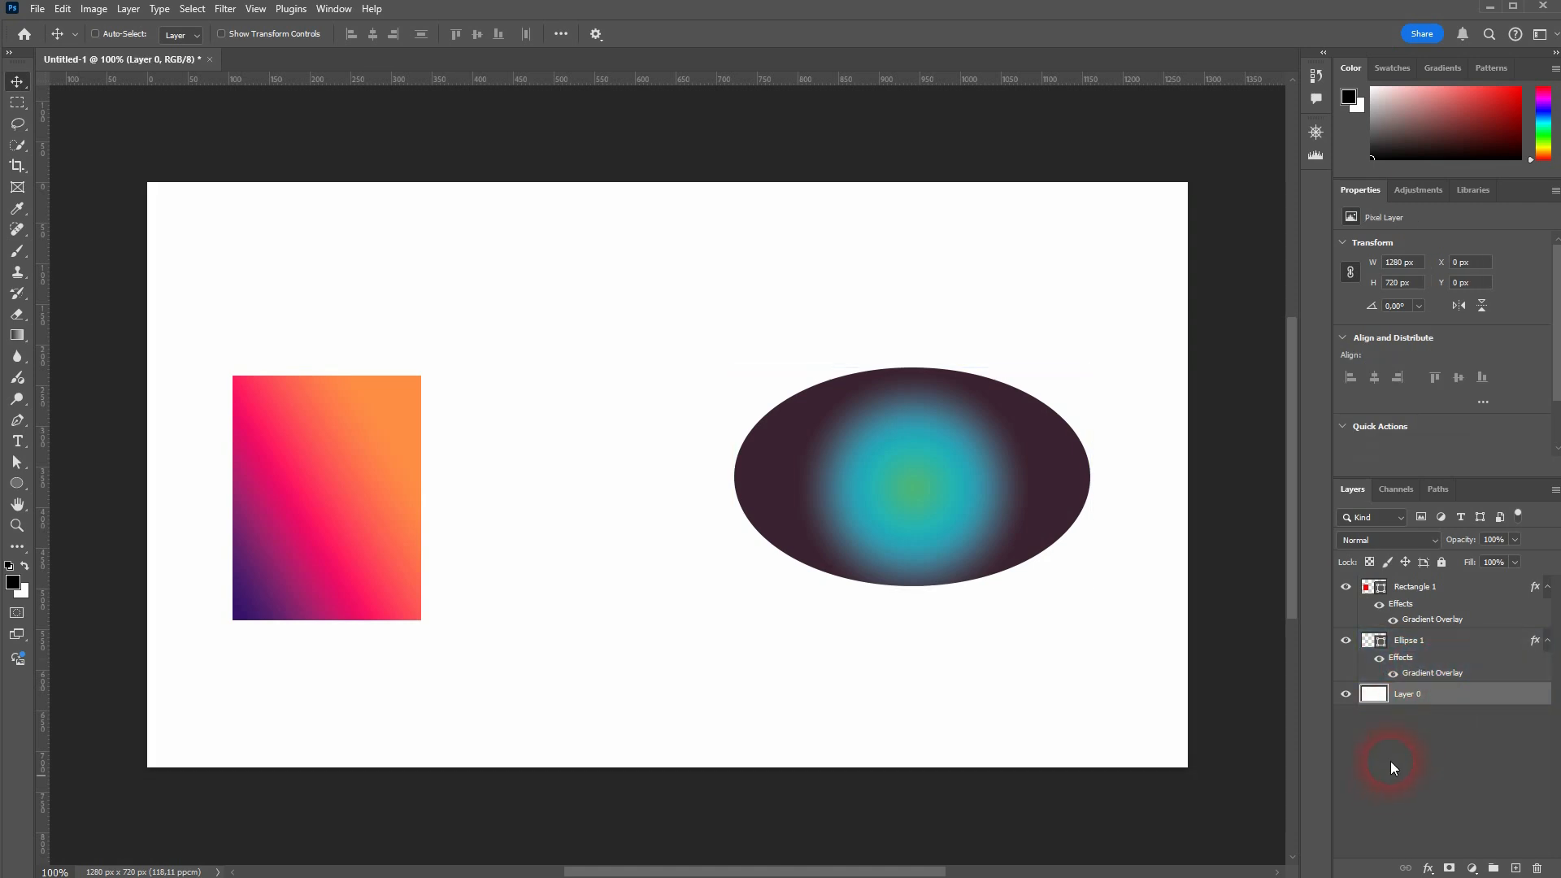